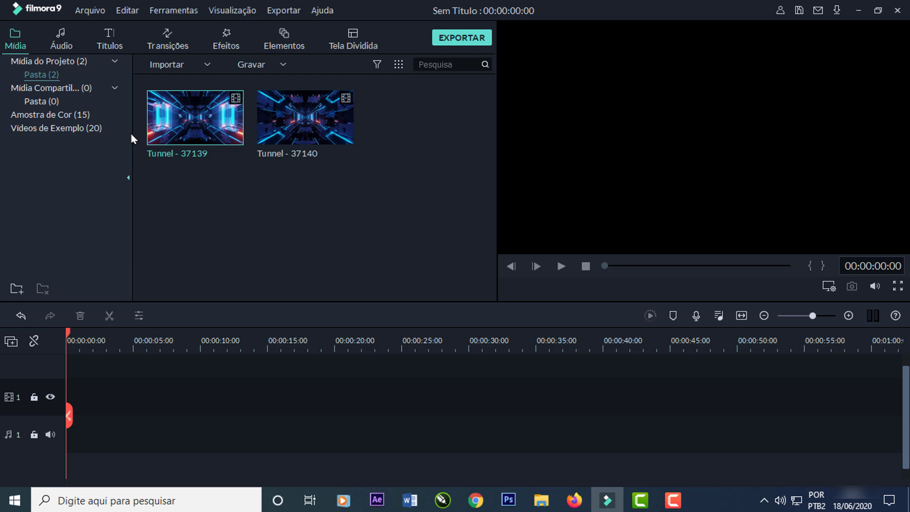
pyautogui.moveTo(188, 164); pyautogui.dragTo(68, 420)
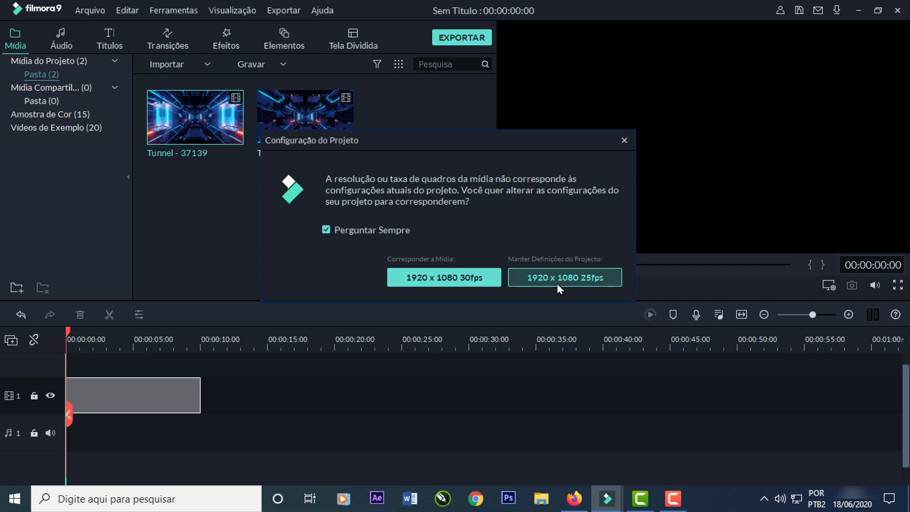
pyautogui.click(544, 283)
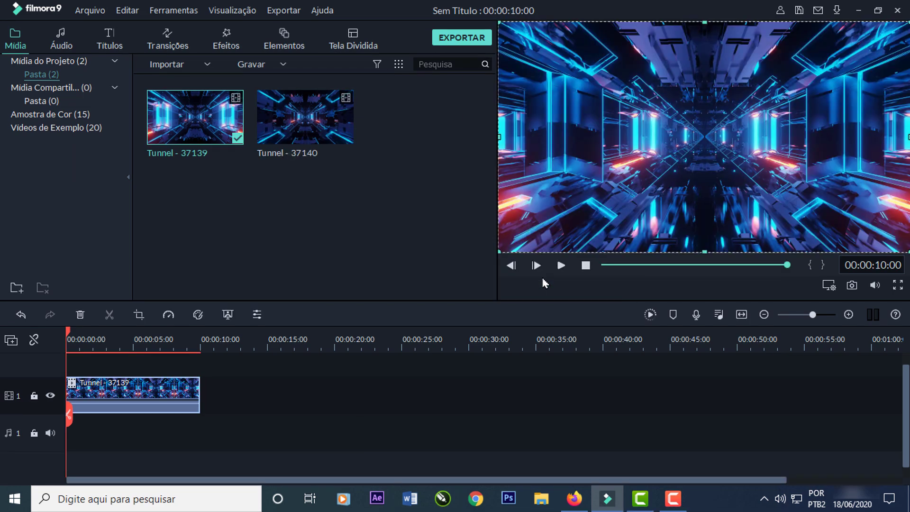
pyautogui.click(327, 126)
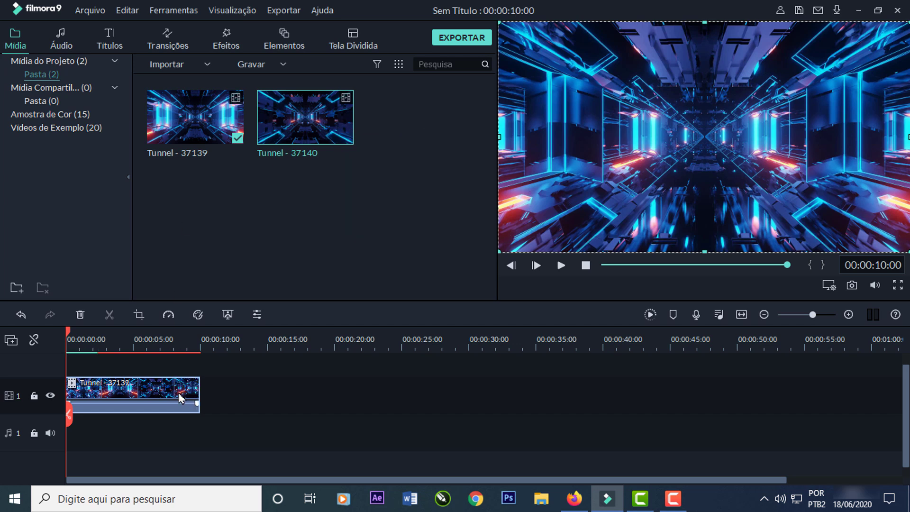
pyautogui.press('Delete')
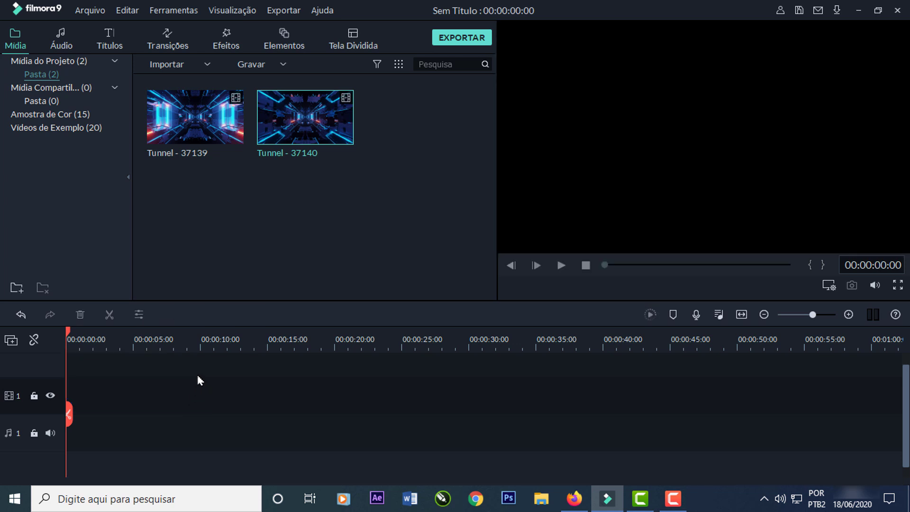
# Step: Place the Tunnel - 37140 clip at the start of video track 1 and move the playhead to 00:00:45:03
pyautogui.moveTo(273, 120); pyautogui.dragTo(58, 380)
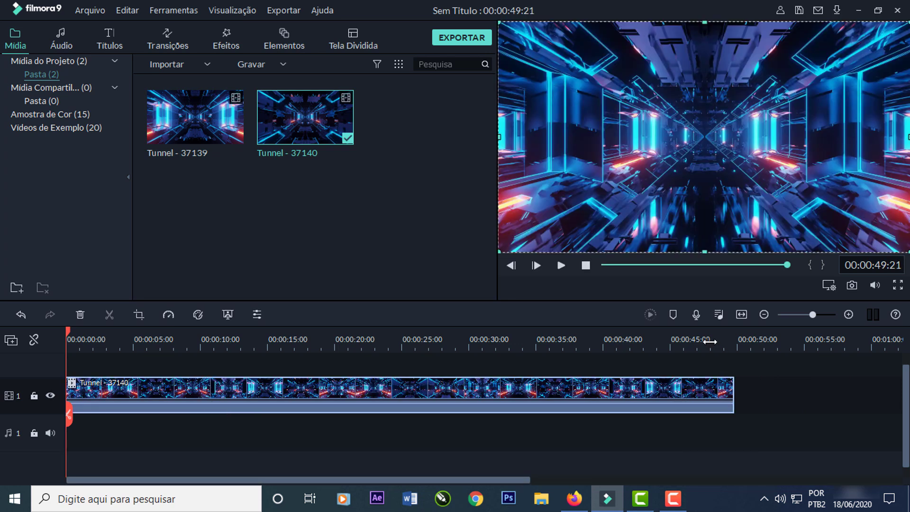
pyautogui.click(707, 339)
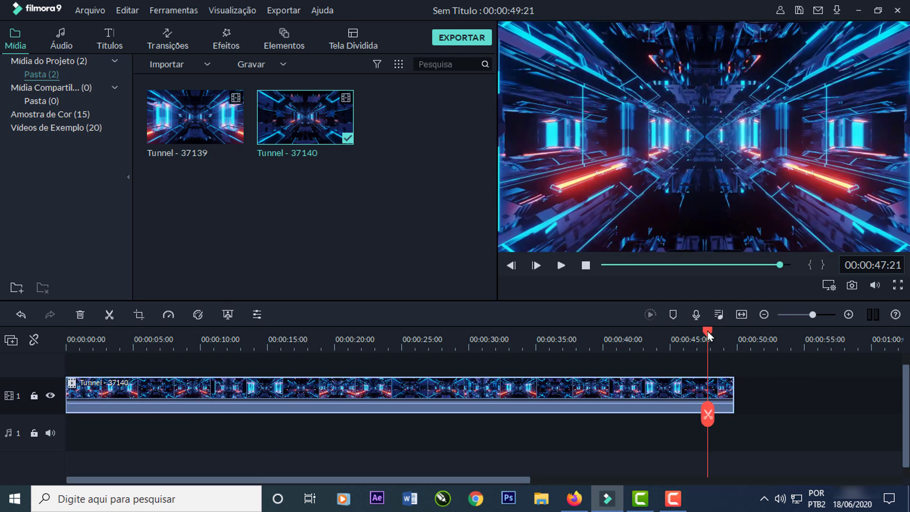
pyautogui.moveTo(709, 336); pyautogui.dragTo(671, 337)
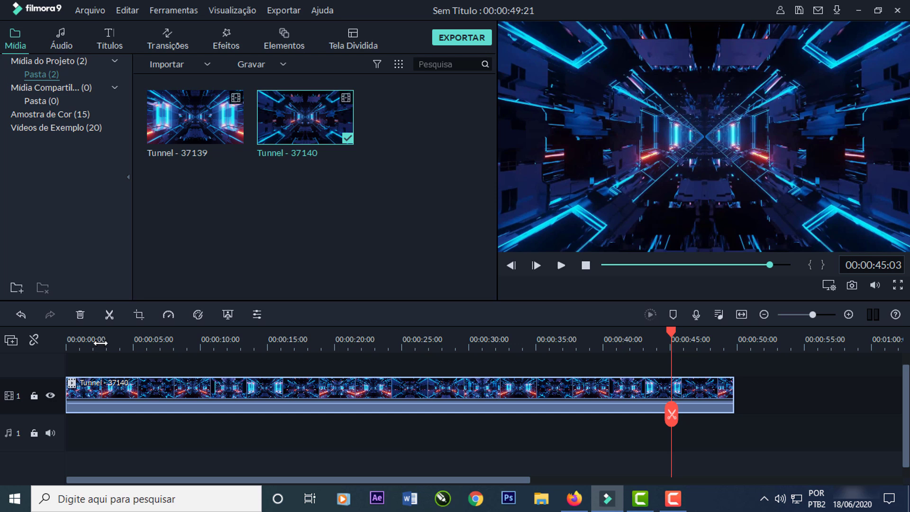
# Step: Add the included song Always Dreaming - Same Town Forever at the start of audio track 1
pyautogui.click(67, 48)
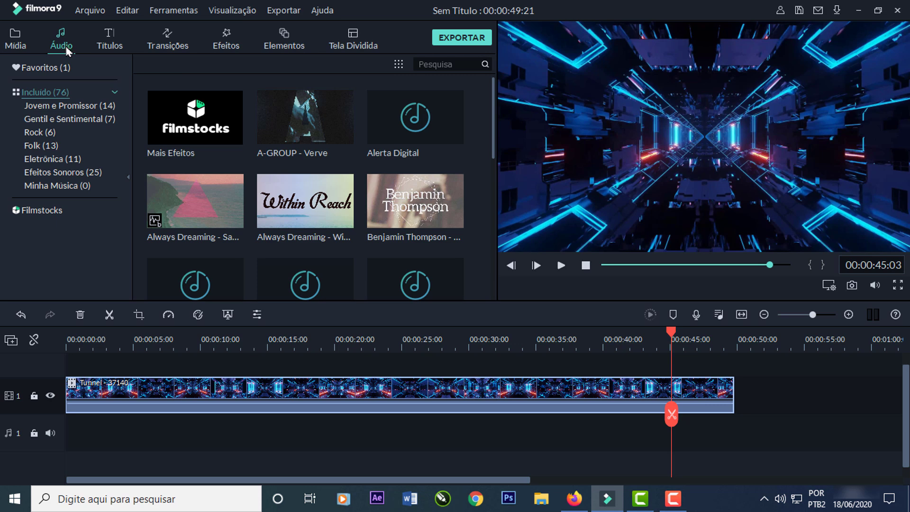
pyautogui.click(221, 218)
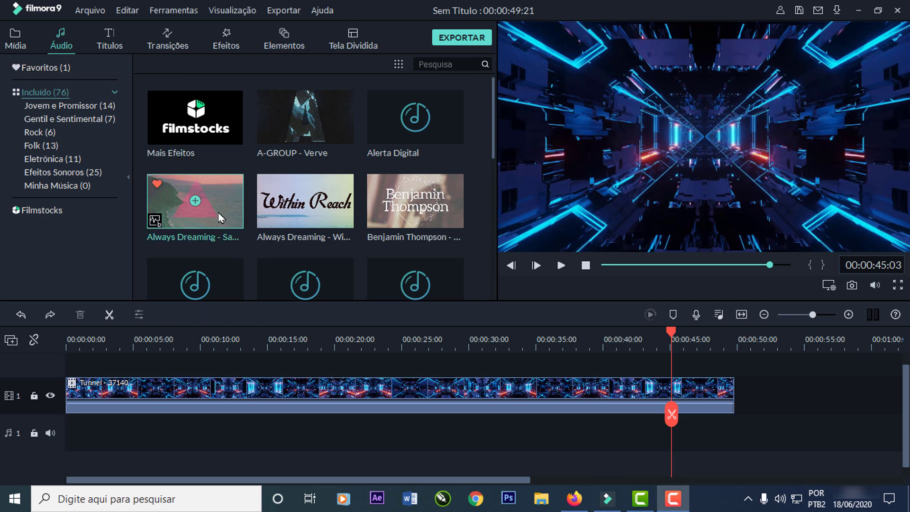
pyautogui.click(206, 227)
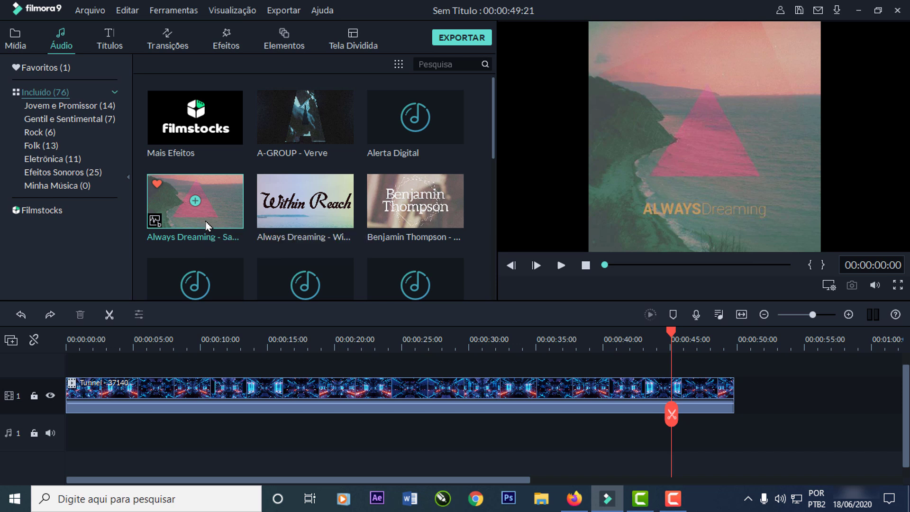
pyautogui.rightClick(206, 227)
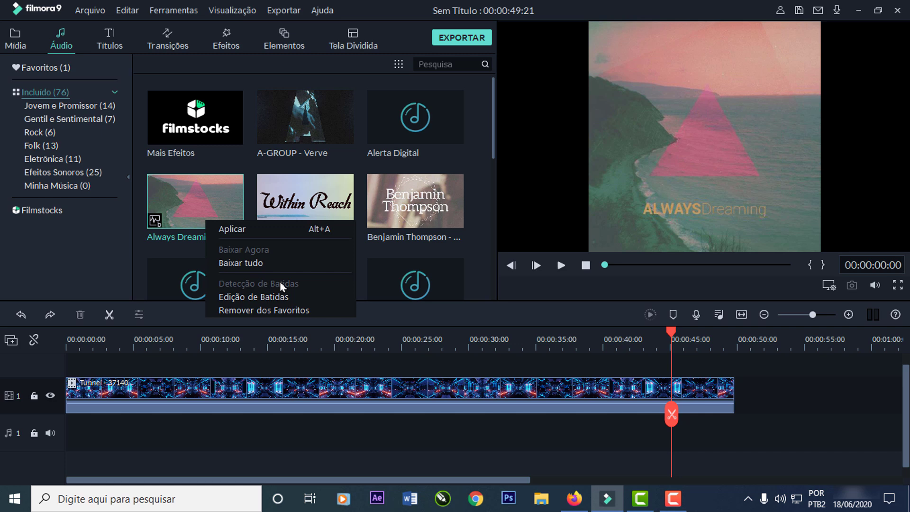
pyautogui.click(205, 204)
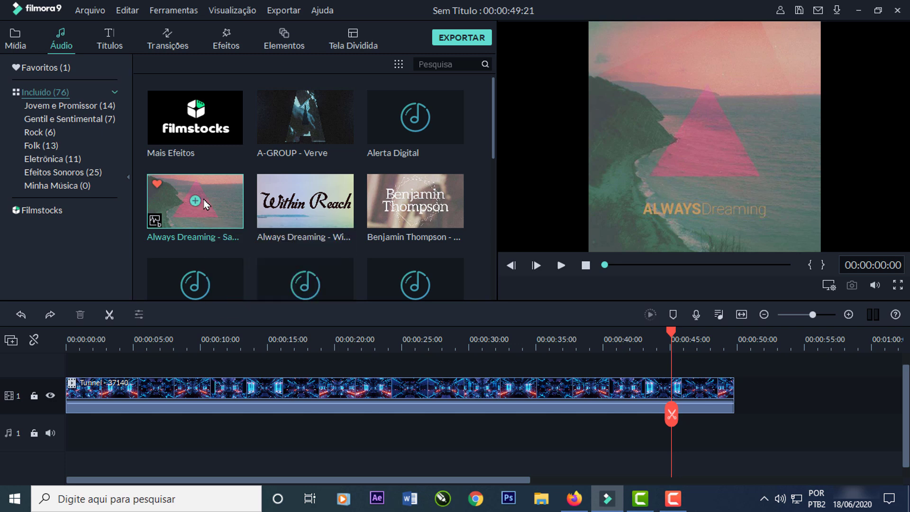
pyautogui.moveTo(216, 190); pyautogui.dragTo(68, 439)
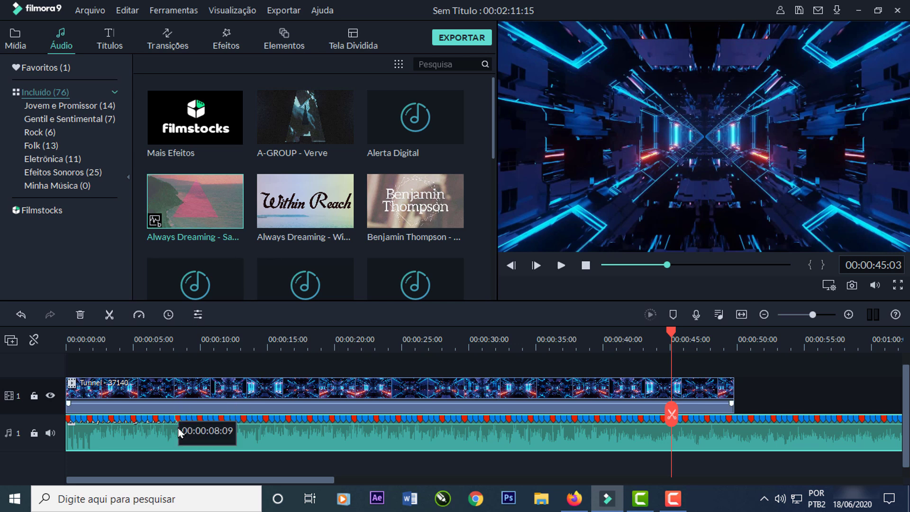
# Step: Set the beat editing of the Always Dreaming song in the library to mark only the highlighted beats
pyautogui.rightClick(210, 205)
pyautogui.click(246, 277)
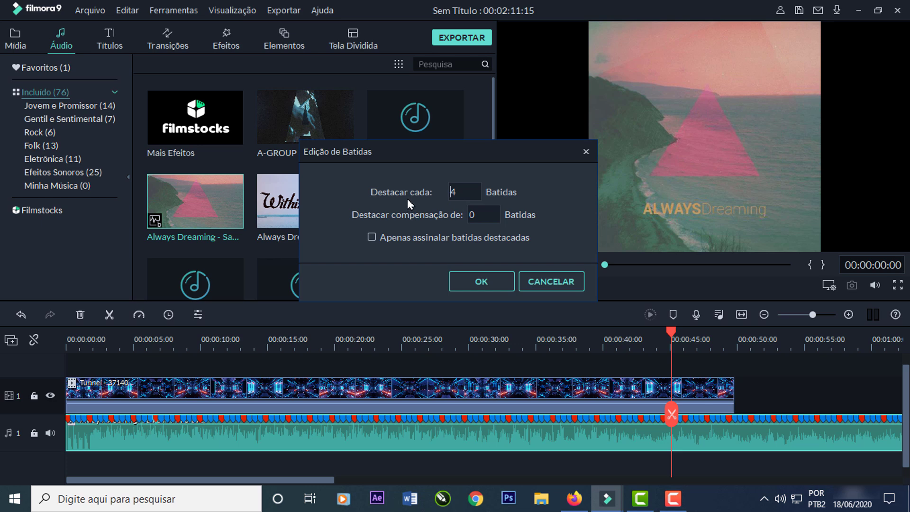
pyautogui.click(372, 238)
pyautogui.click(477, 283)
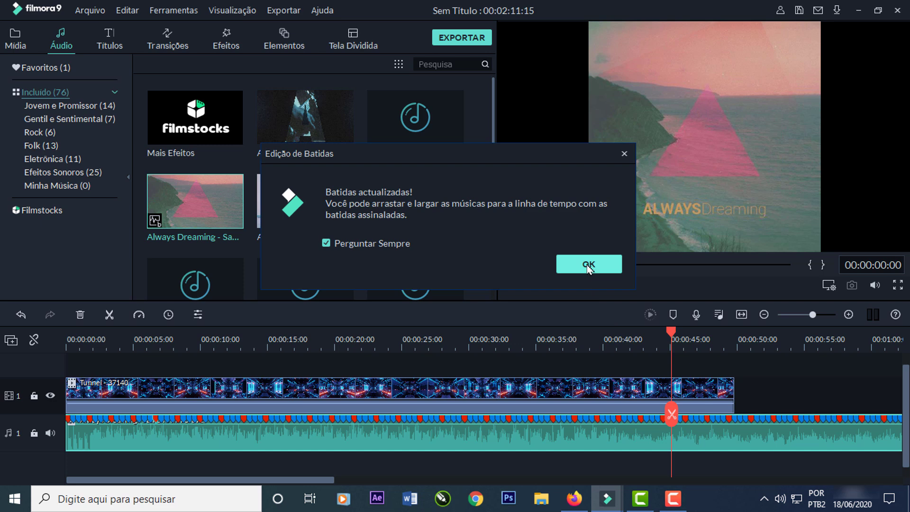
pyautogui.click(589, 265)
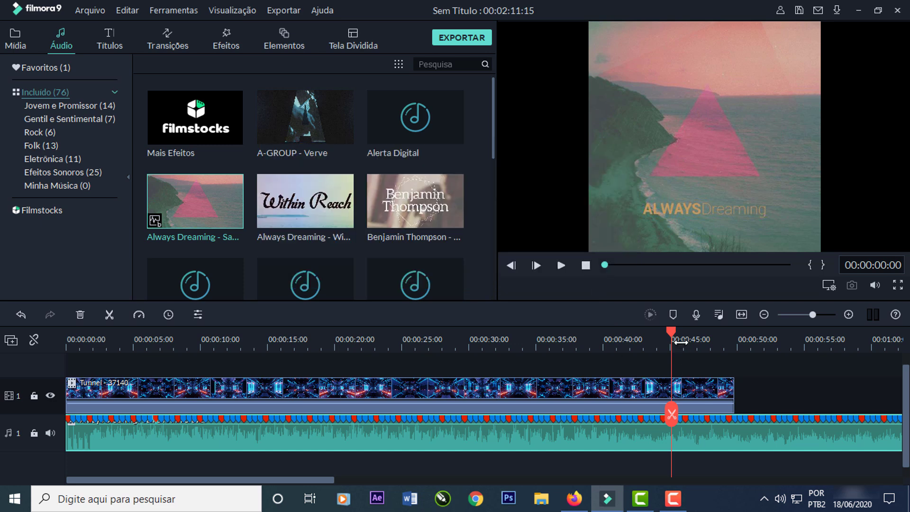
# Step: Trim the end of the Tunnel - 37140 clip back to about 00:00:40:21
pyautogui.press('Home')
pyautogui.scroll(2, 443, 352)
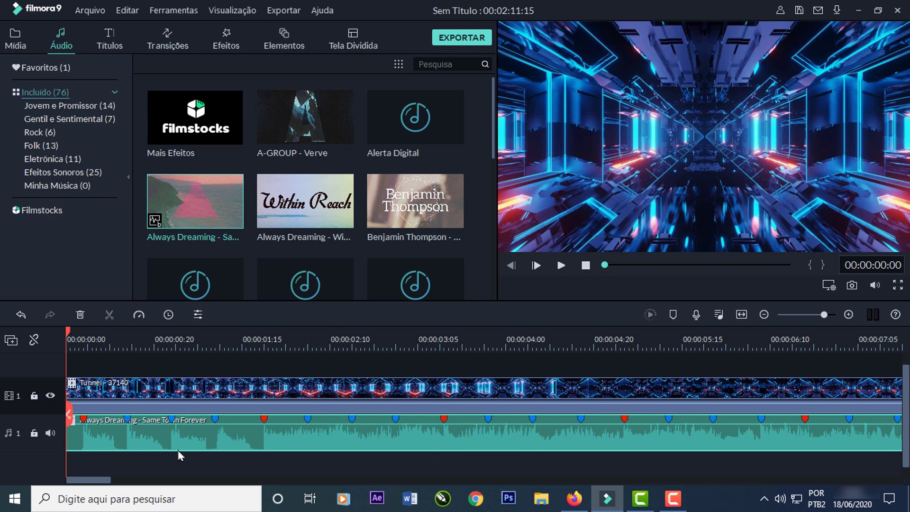
pyautogui.scroll(-5, 434, 418)
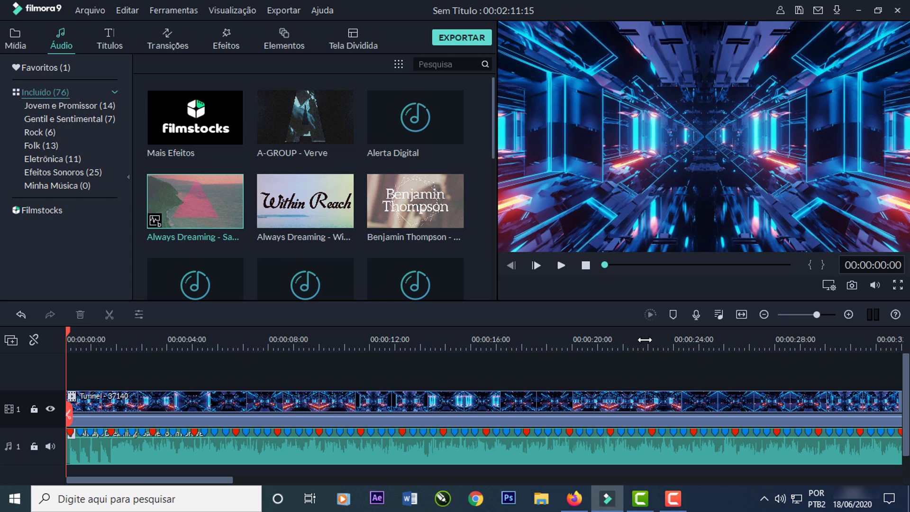
pyautogui.click(549, 340)
pyautogui.click(655, 408)
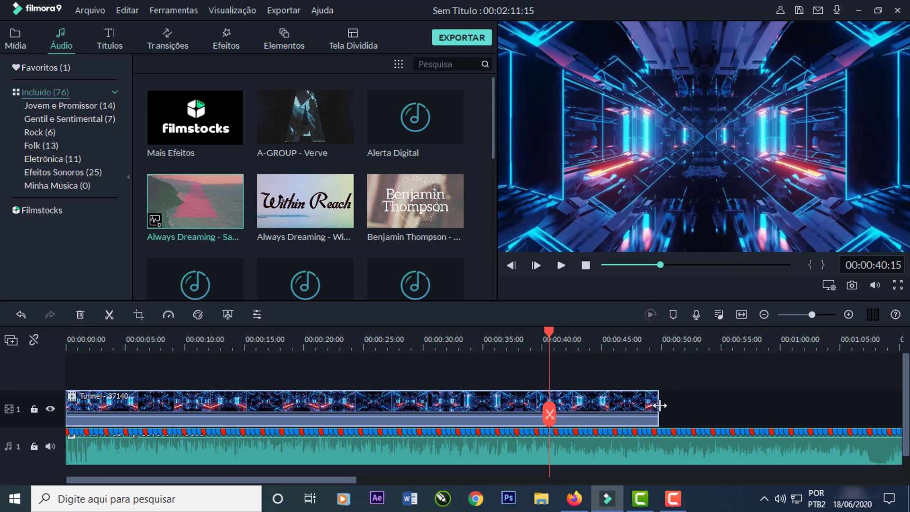
pyautogui.moveTo(658, 406); pyautogui.dragTo(553, 417)
# Step: Trim the end of the Always Dreaming music clip to match the end of the video clip
pyautogui.click(613, 453)
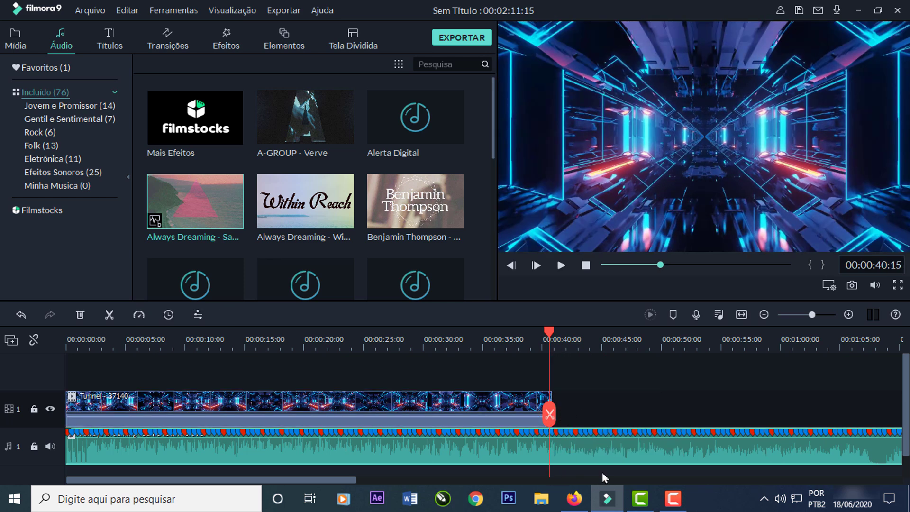
pyautogui.moveTo(351, 482); pyautogui.dragTo(436, 482)
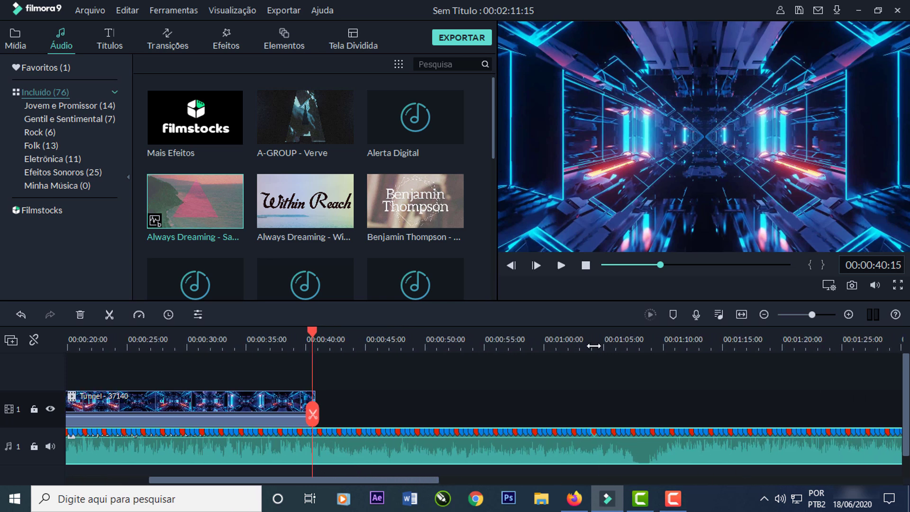
pyautogui.hotkey('ctrl', '-')
pyautogui.click(739, 318)
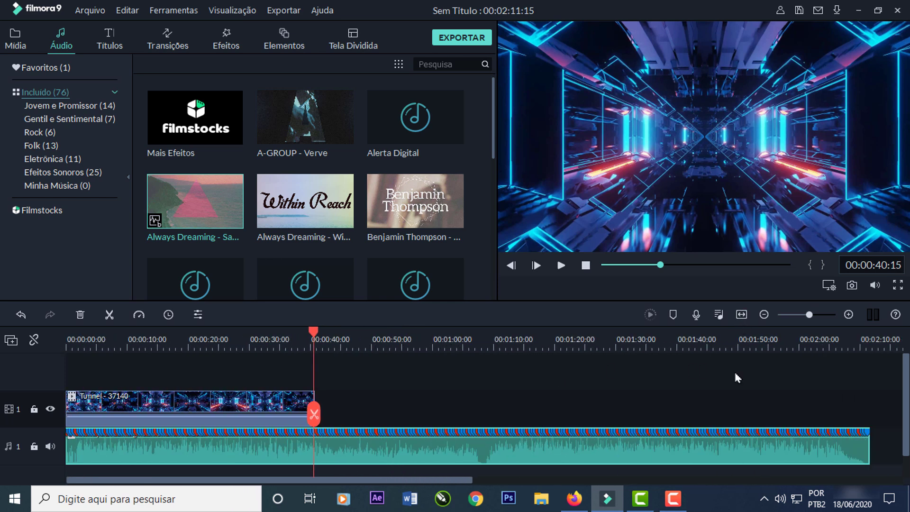
pyautogui.moveTo(869, 442); pyautogui.dragTo(315, 444)
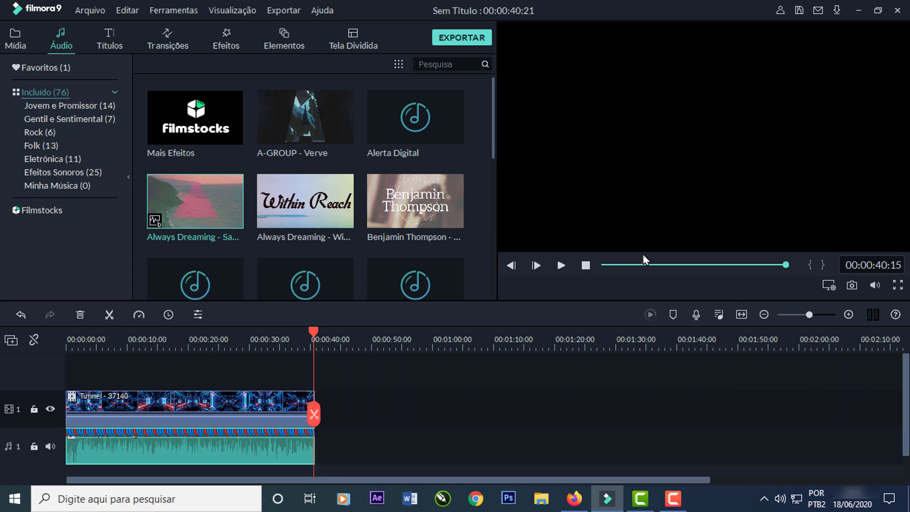
pyautogui.click(742, 317)
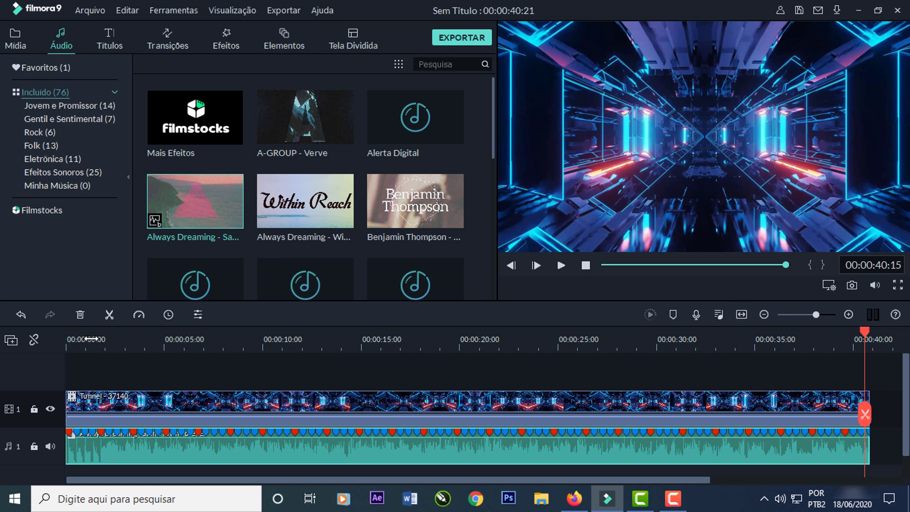
# Step: Split the video and music clips at 00:00:00:14, on the first blue beat marker
pyautogui.moveTo(168, 348); pyautogui.dragTo(348, 340)
pyautogui.moveTo(317, 480); pyautogui.dragTo(150, 481)
pyautogui.scroll(2, 94, 360)
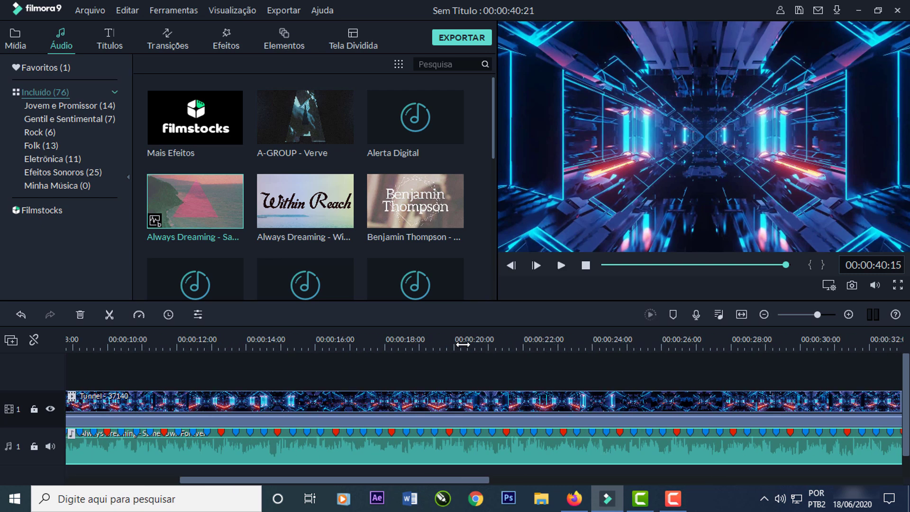
pyautogui.scroll(-1, 94, 360)
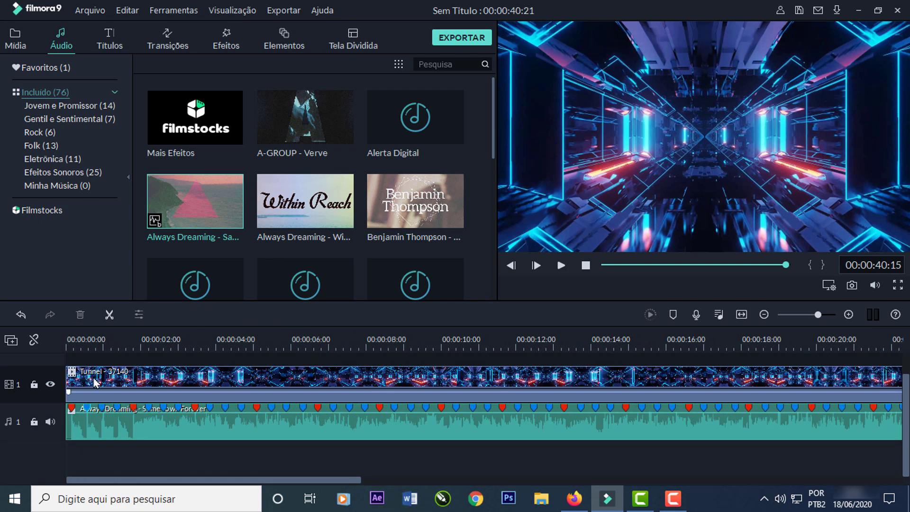
pyautogui.scroll(2, 99, 348)
pyautogui.scroll(1, 229, 485)
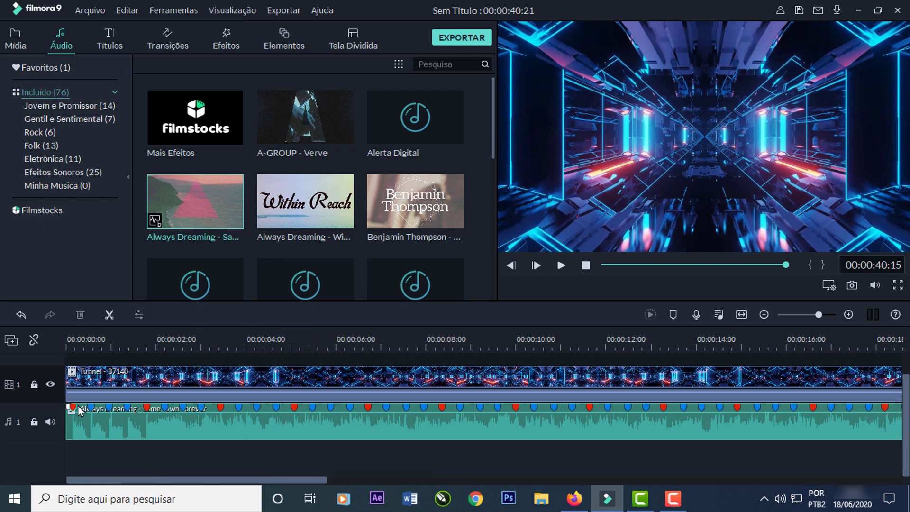
pyautogui.scroll(2, 331, 487)
pyautogui.moveTo(401, 488); pyautogui.dragTo(250, 487)
pyautogui.scroll(2, 114, 418)
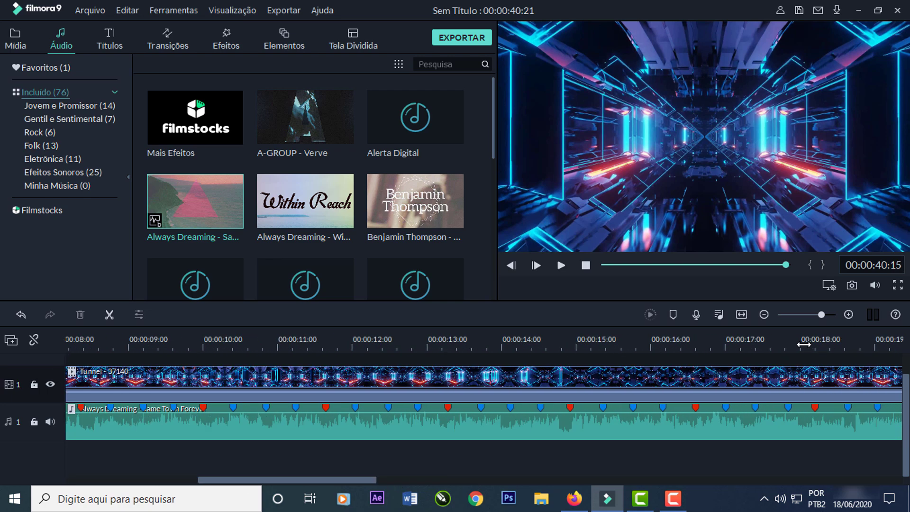
pyautogui.click(110, 339)
pyautogui.moveTo(112, 336)
pyautogui.mouseDown()
pyautogui.moveTo(133, 336)
pyautogui.moveTo(112, 335)
pyautogui.mouseUp()
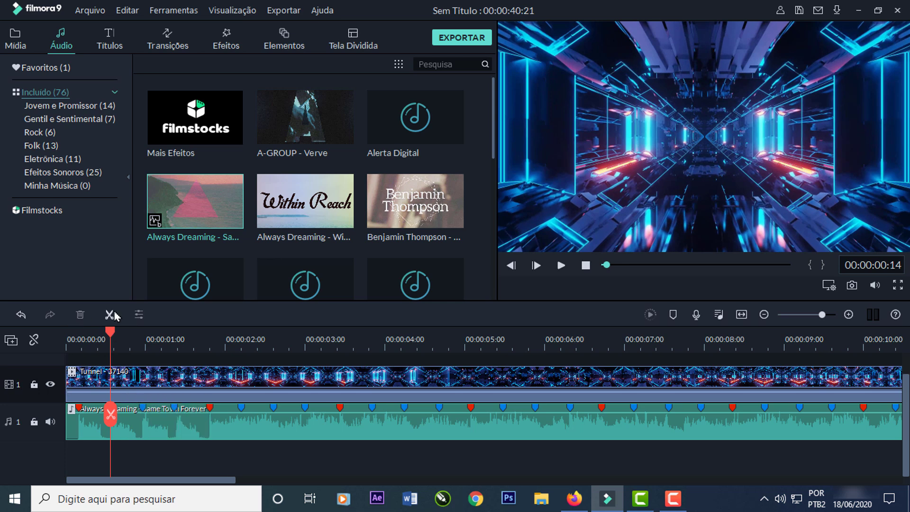
pyautogui.click(110, 315)
# Step: Split the video and music clips on the beat markers at 00:00:00:05, 00:00:00:24, 00:00:01:09 and about 00:00:01:21
pyautogui.moveTo(109, 334); pyautogui.dragTo(87, 340)
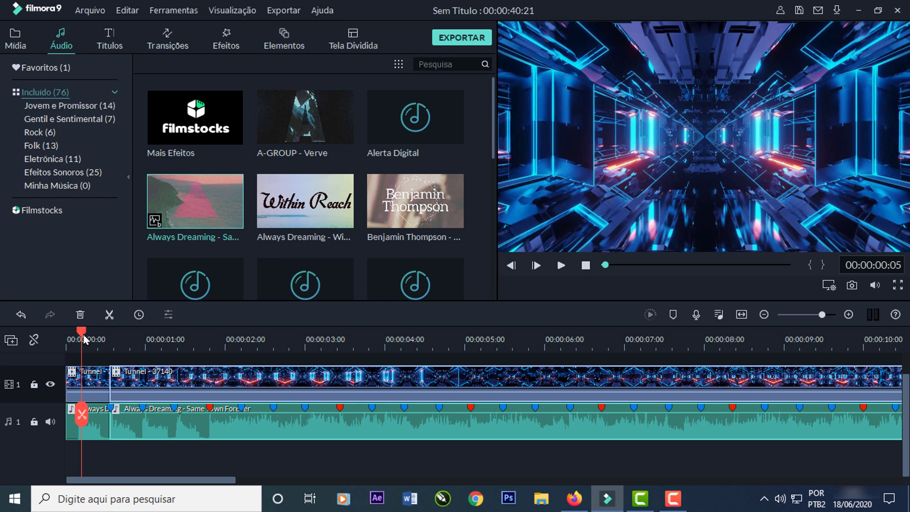
pyautogui.hotkey('ctrl', 'b')
pyautogui.moveTo(81, 332); pyautogui.dragTo(146, 339)
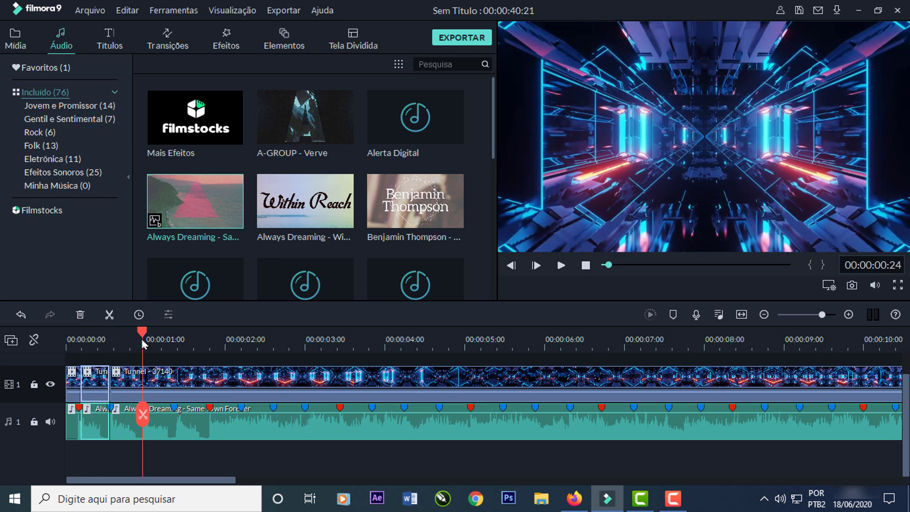
pyautogui.click(110, 314)
pyautogui.click(174, 337)
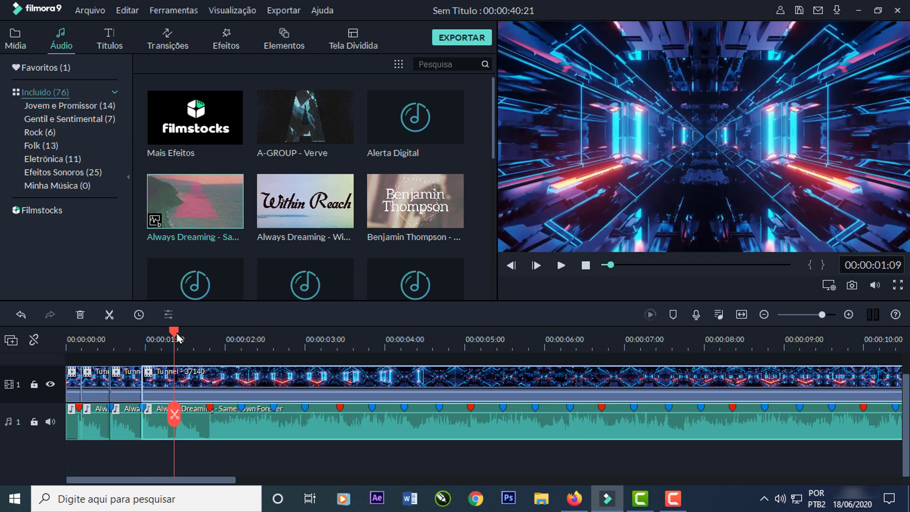
pyautogui.click(109, 314)
pyautogui.click(209, 338)
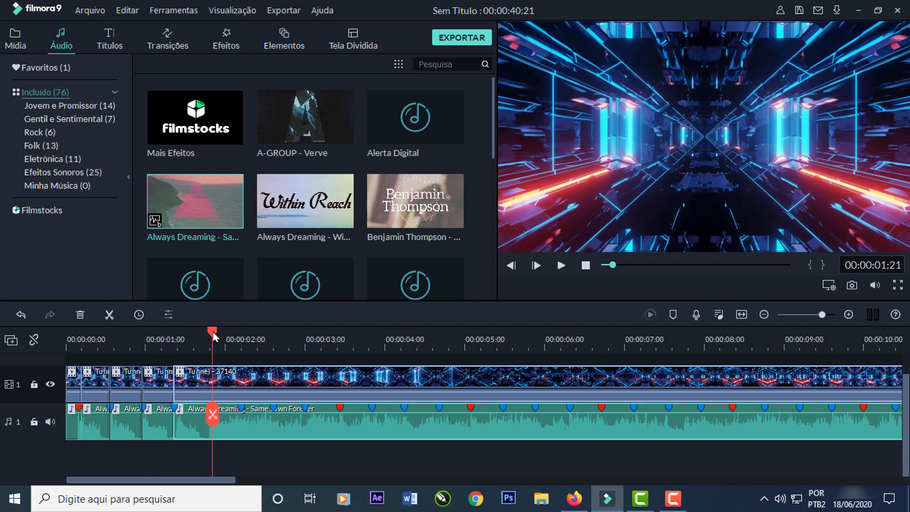
pyautogui.click(109, 315)
# Step: Add the Desvanecer transition at all five cuts between the video clips, checking the first transition's duration settings
pyautogui.moveTo(209, 337); pyautogui.dragTo(92, 349)
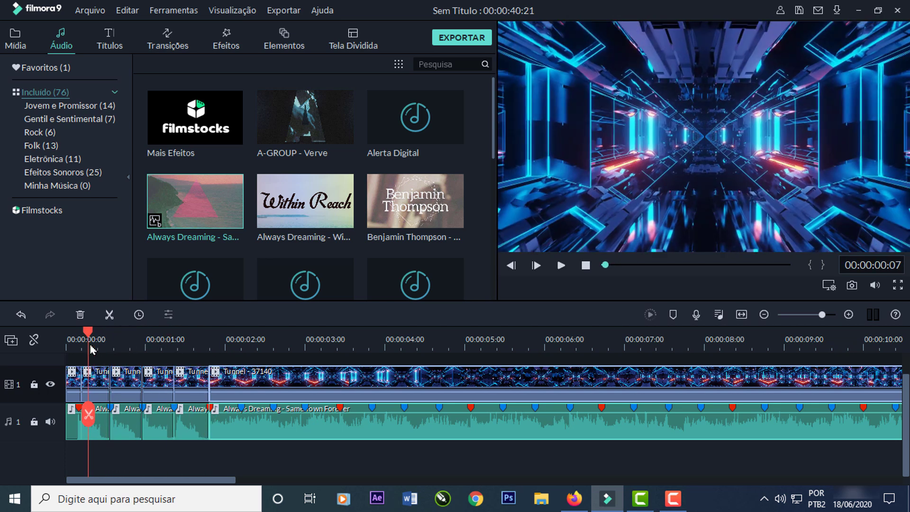
pyautogui.click(174, 45)
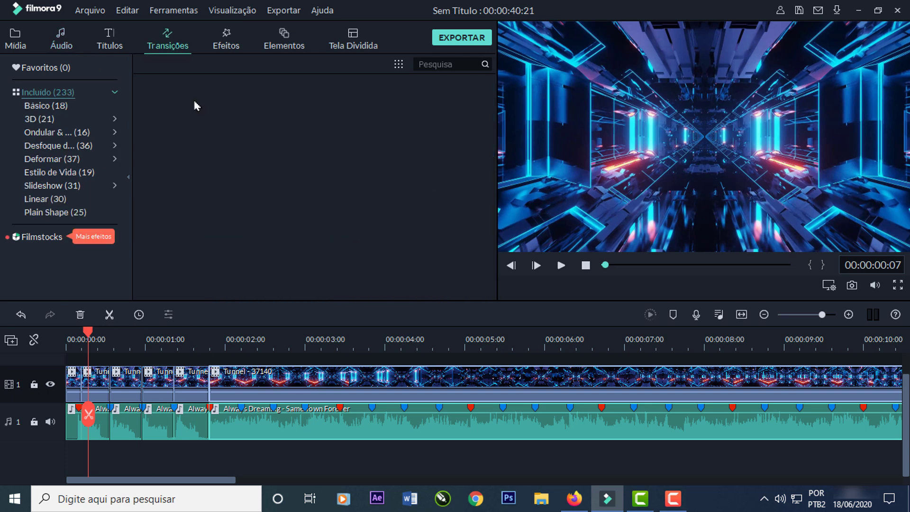
pyautogui.moveTo(386, 138); pyautogui.dragTo(78, 400)
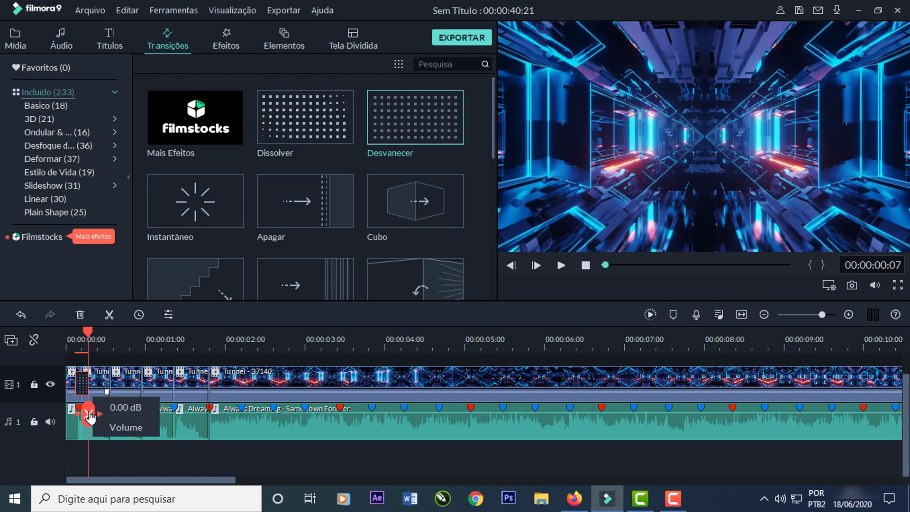
pyautogui.doubleClick(83, 384)
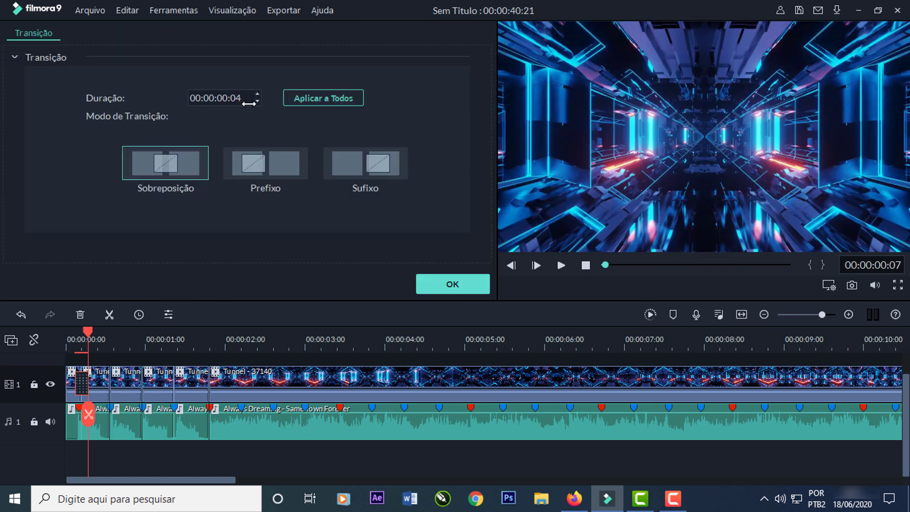
pyautogui.click(442, 283)
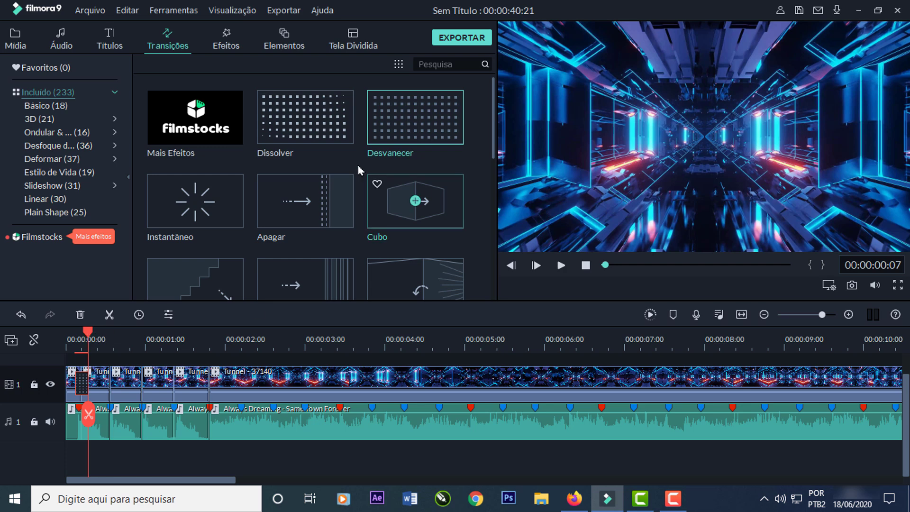
pyautogui.moveTo(395, 137); pyautogui.dragTo(219, 390)
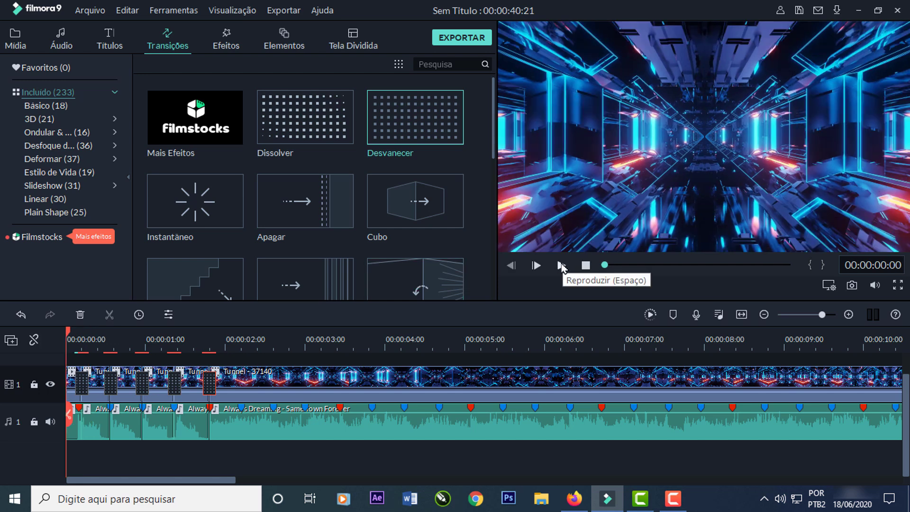
# Step: Render the timeline preview and play it from the start to review the transitions against the music
pyautogui.click(650, 315)
pyautogui.click(561, 266)
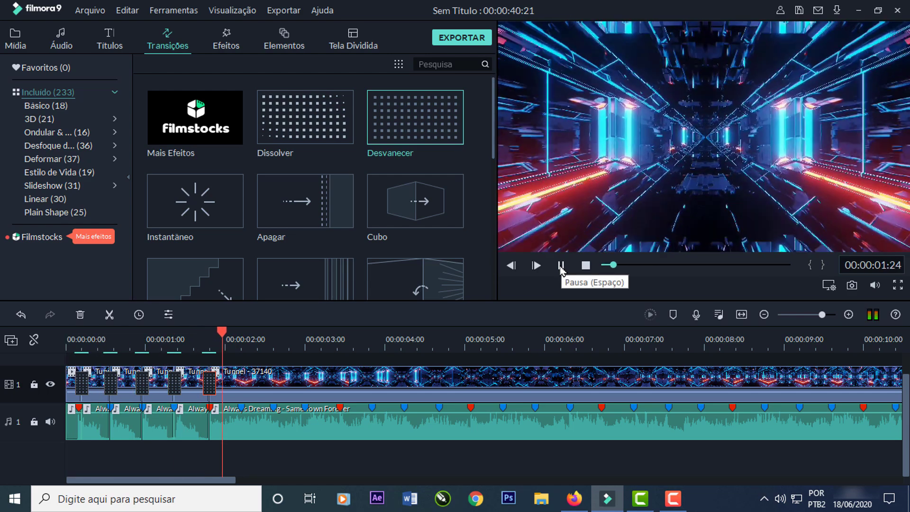
pyautogui.click(560, 265)
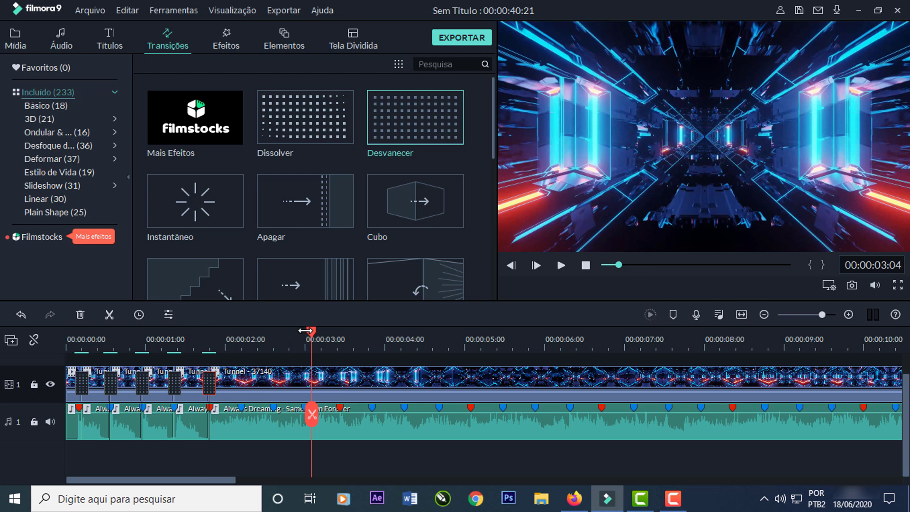
# Step: Search the effects for "cima", apply Cima-Baixo 1 to the second video clip, and keep its default settings
pyautogui.click(226, 41)
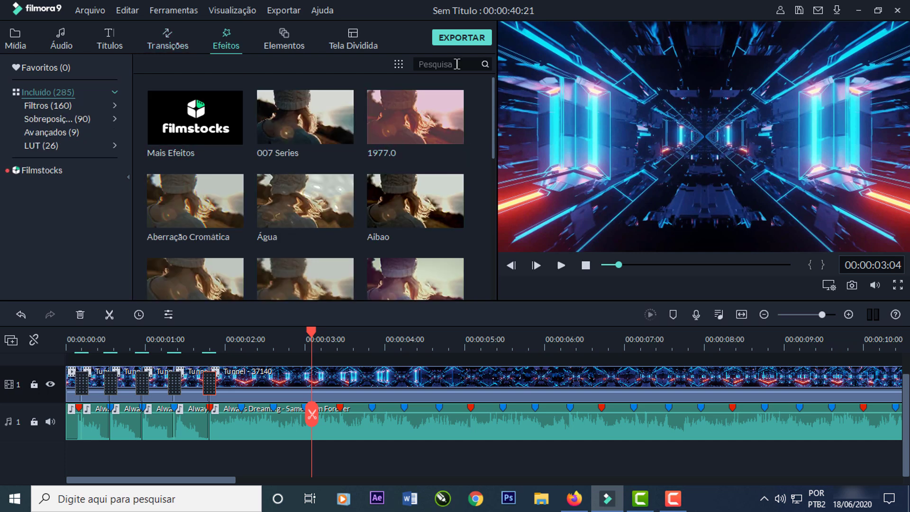
pyautogui.write('cima')
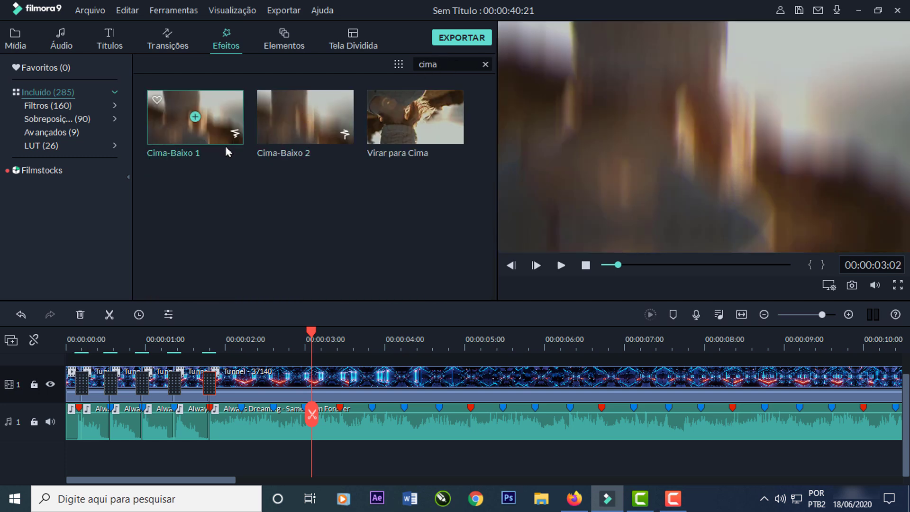
pyautogui.moveTo(208, 148); pyautogui.dragTo(91, 389)
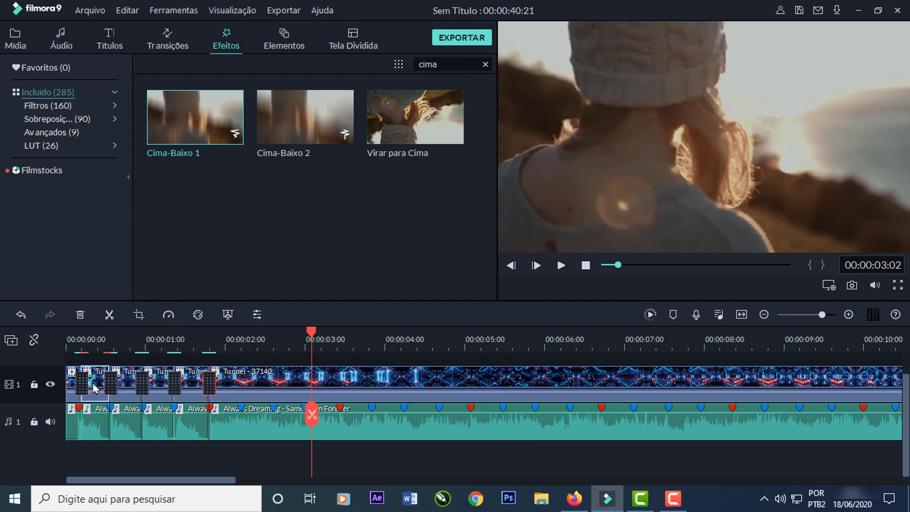
pyautogui.doubleClick(95, 387)
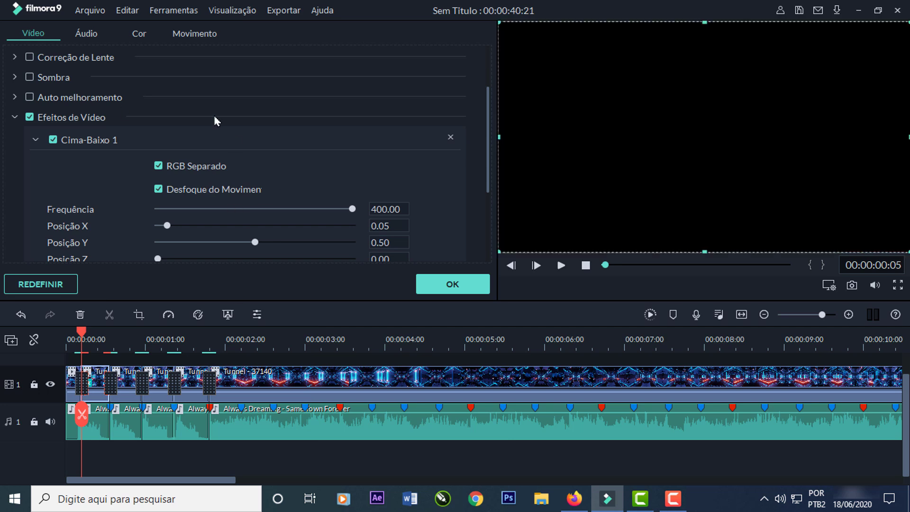
pyautogui.moveTo(487, 169); pyautogui.dragTo(487, 199)
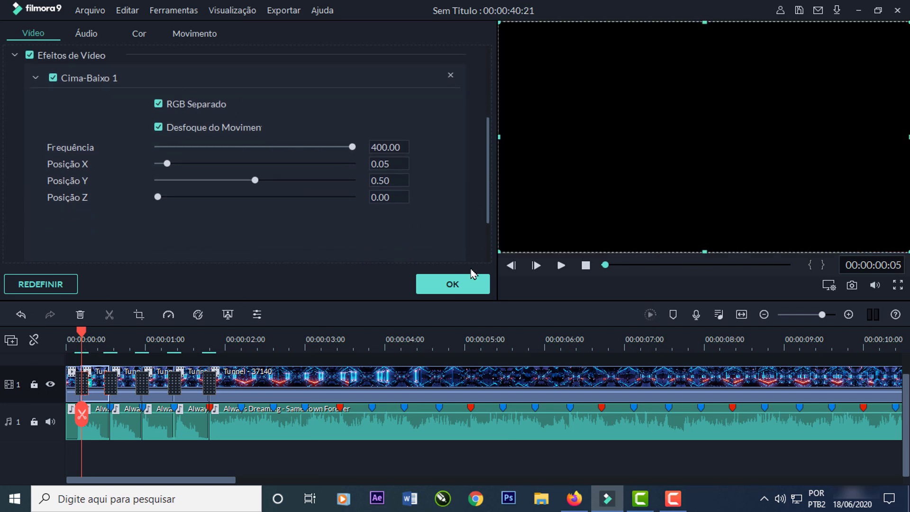
pyautogui.click(460, 285)
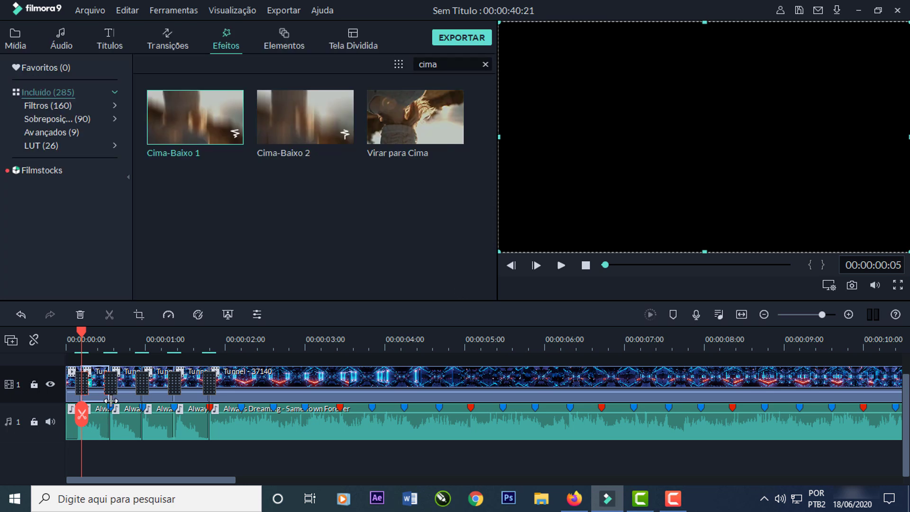
# Step: Apply the Cima-Baixo 1 effect to the third, fourth and fifth video clips
pyautogui.click(133, 395)
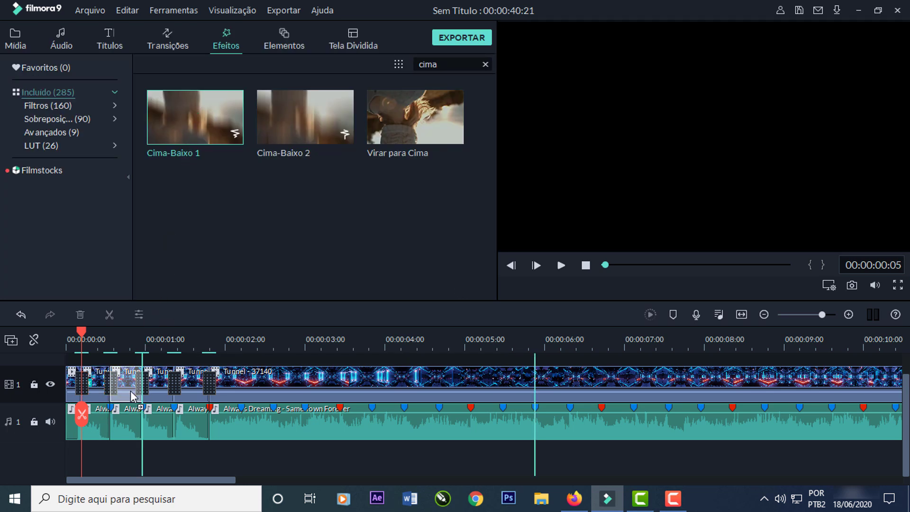
pyautogui.moveTo(195, 141); pyautogui.dragTo(167, 387)
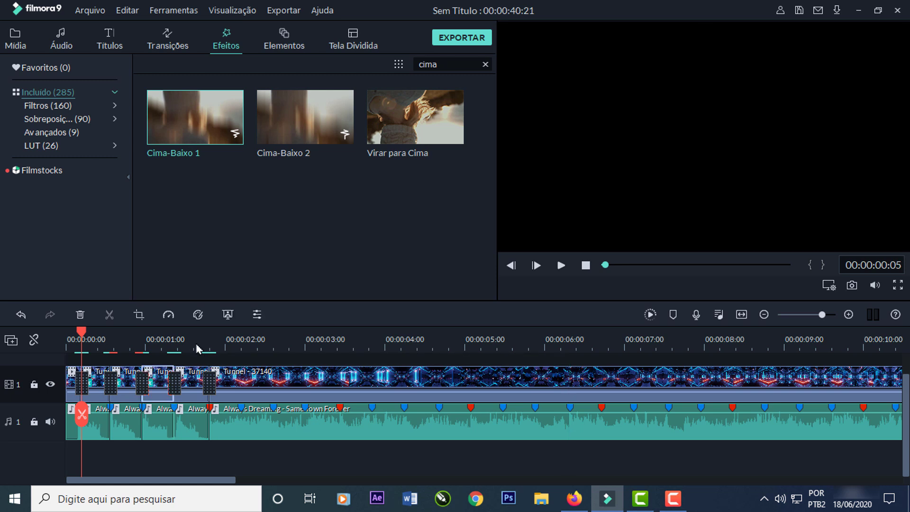
pyautogui.moveTo(211, 146); pyautogui.dragTo(190, 389)
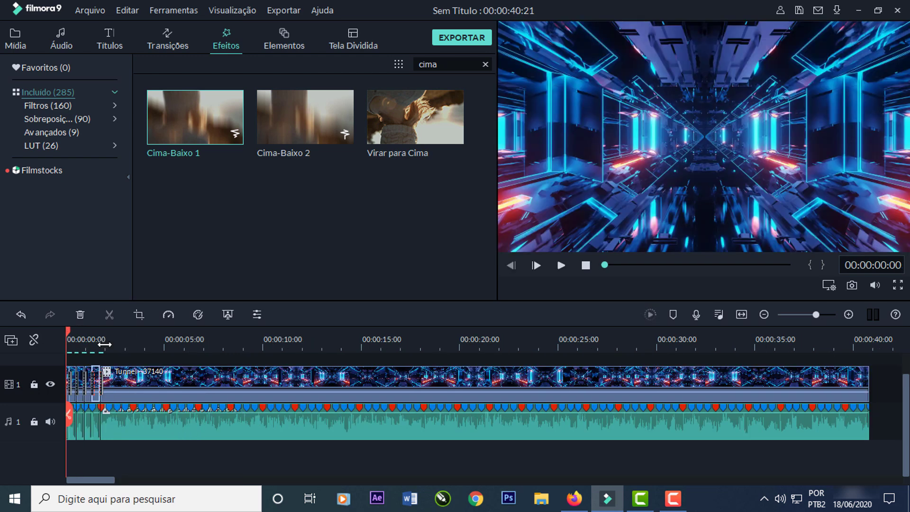
# Step: Play back the opening of the timeline twice to check the shake effects and transitions against the beat
pyautogui.scroll(3, 444, 343)
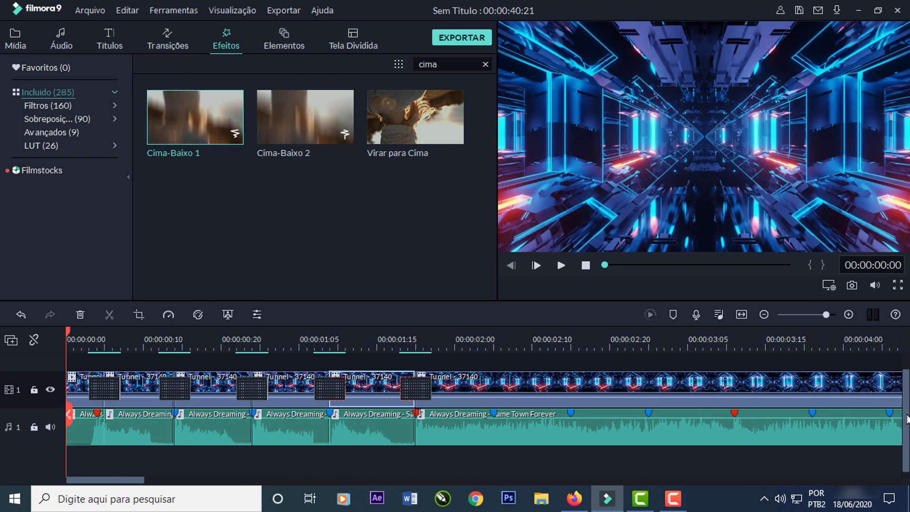
pyautogui.click(560, 265)
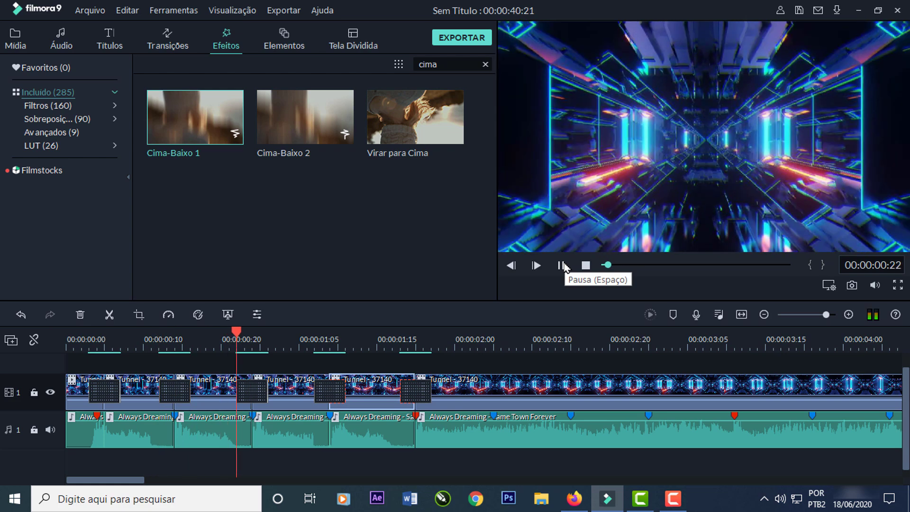
pyautogui.click(563, 266)
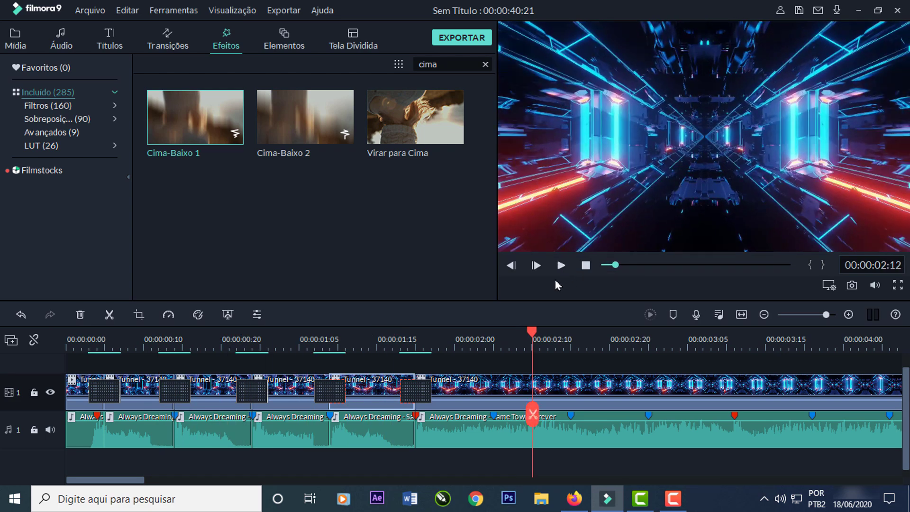
pyautogui.moveTo(531, 339); pyautogui.dragTo(292, 333)
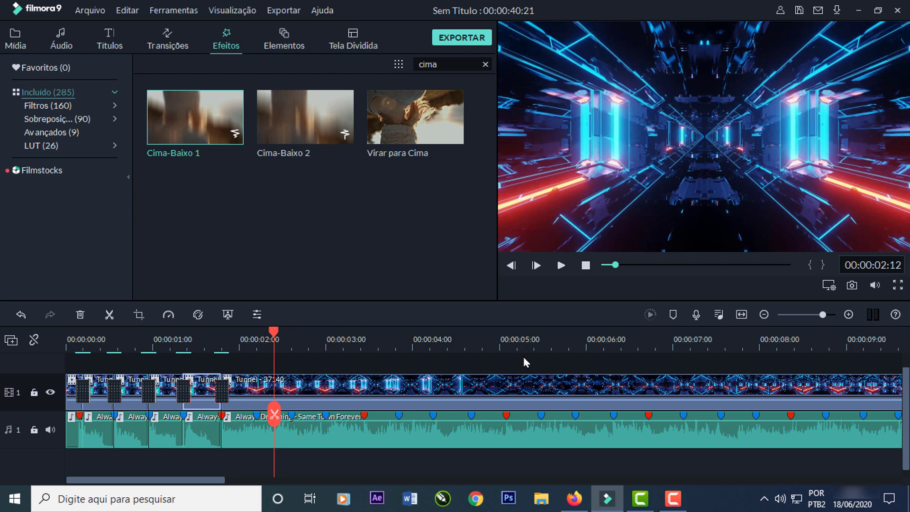
pyautogui.moveTo(274, 333); pyautogui.dragTo(80, 330)
pyautogui.click(561, 265)
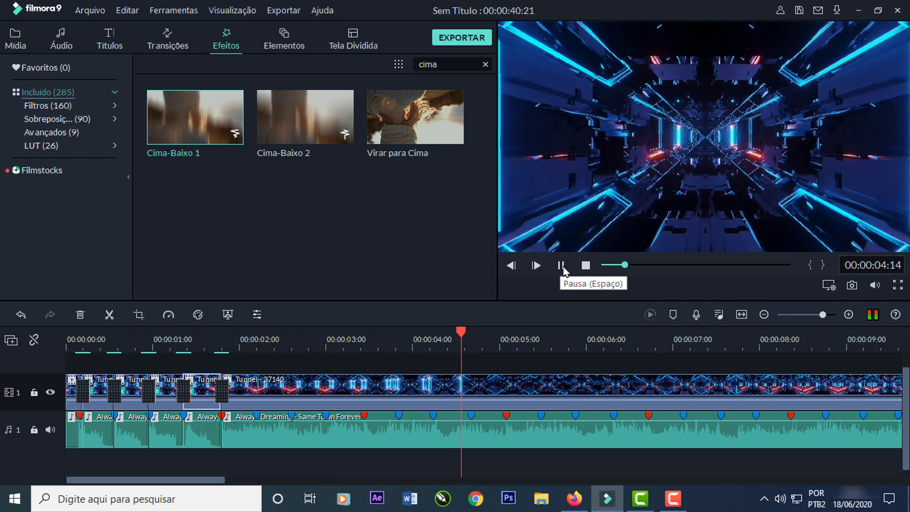
pyautogui.click(560, 266)
# Step: Split the video and music clips on the beat markers at 00:00:04:06 and 00:00:05:22
pyautogui.moveTo(521, 337); pyautogui.dragTo(435, 338)
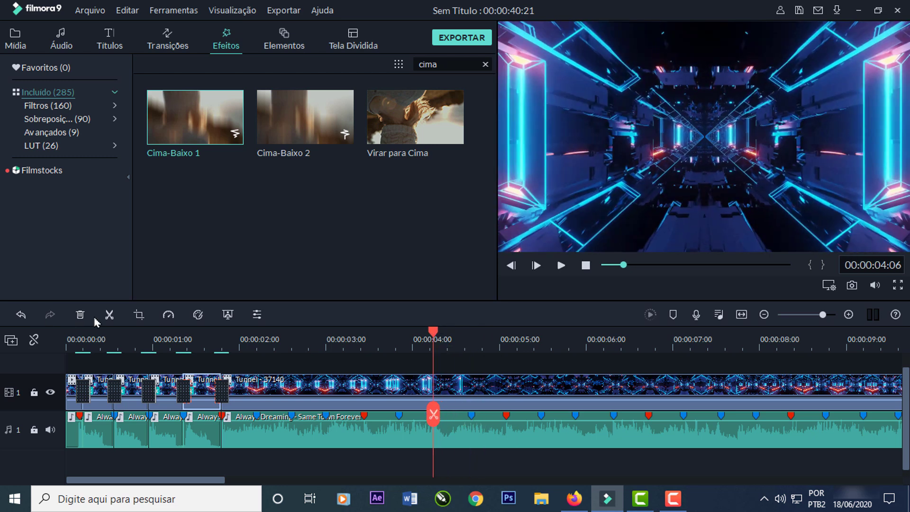
pyautogui.click(109, 314)
pyautogui.moveTo(433, 342); pyautogui.dragTo(577, 349)
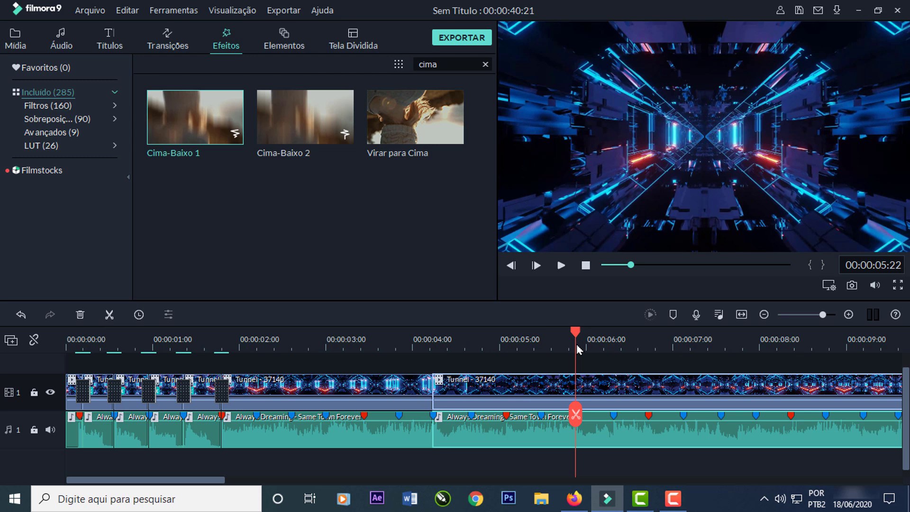
pyautogui.click(109, 314)
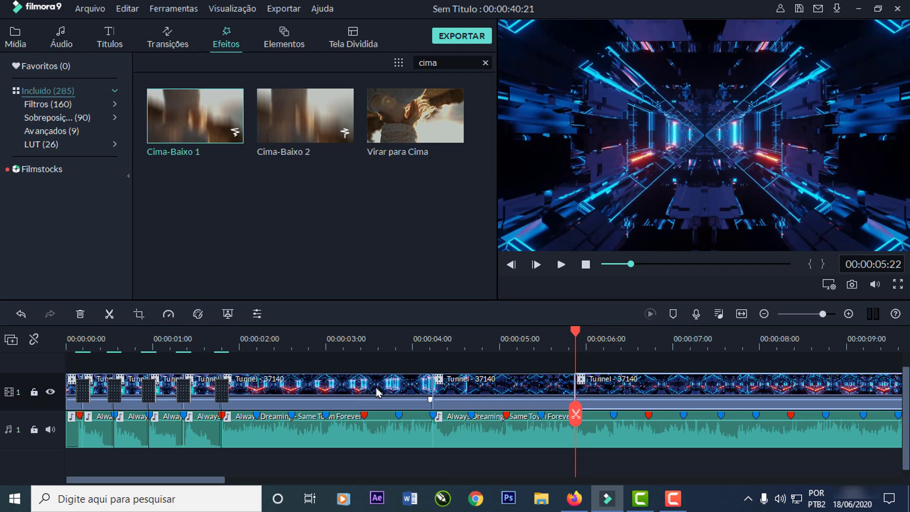
# Step: Set up a pan and zoom on the video clip between 00:00:04:06 and 00:00:05:22, with the end frame's width at 345
pyautogui.click(495, 400)
pyautogui.moveTo(577, 334); pyautogui.dragTo(505, 334)
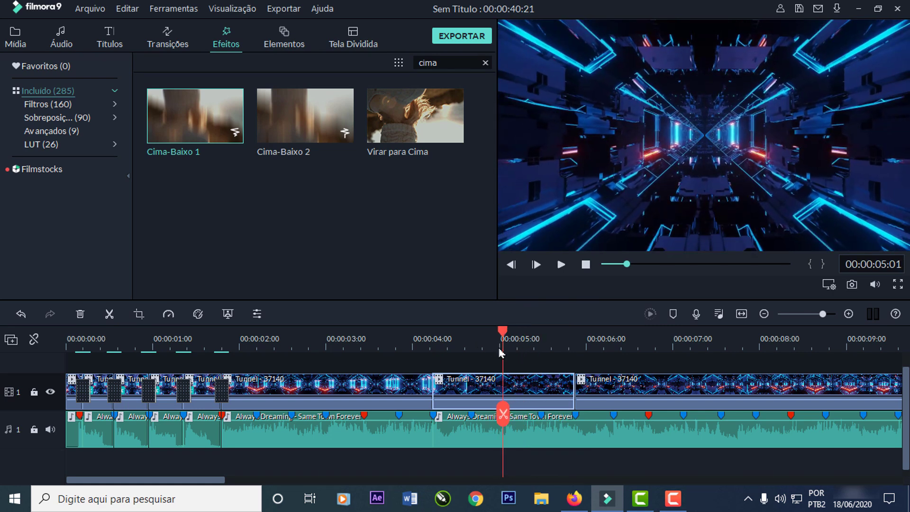
pyautogui.moveTo(504, 333); pyautogui.dragTo(507, 331)
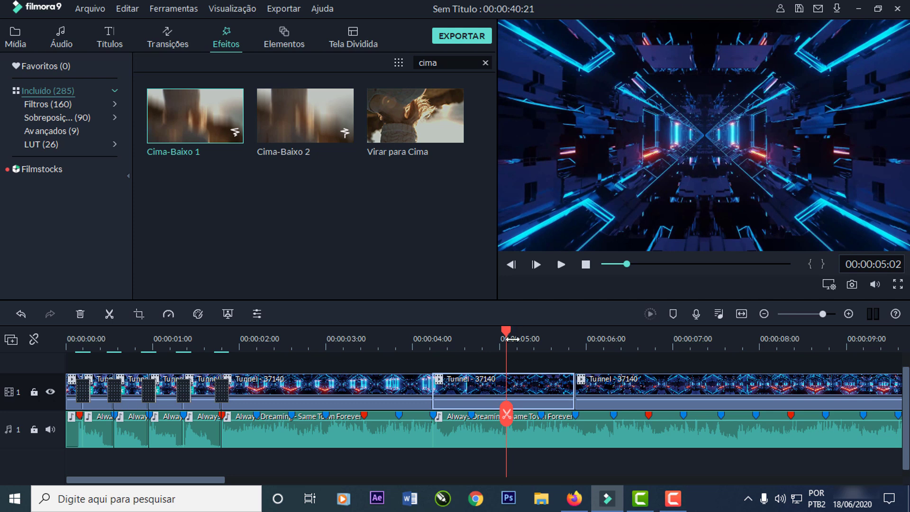
pyautogui.rightClick(521, 392)
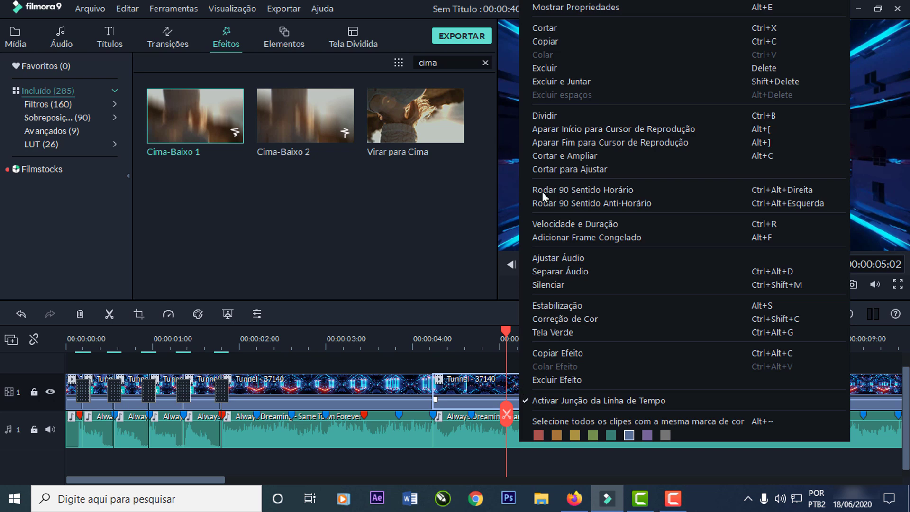
pyautogui.click(578, 160)
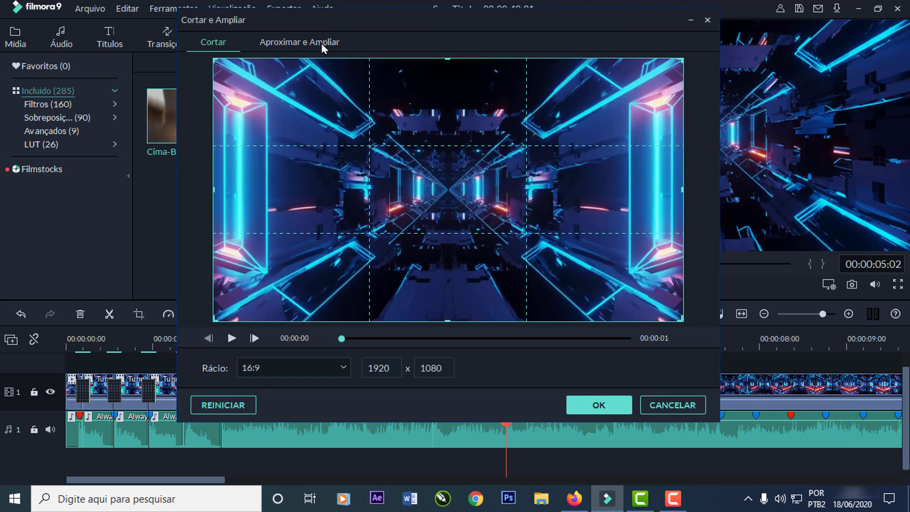
pyautogui.click(322, 45)
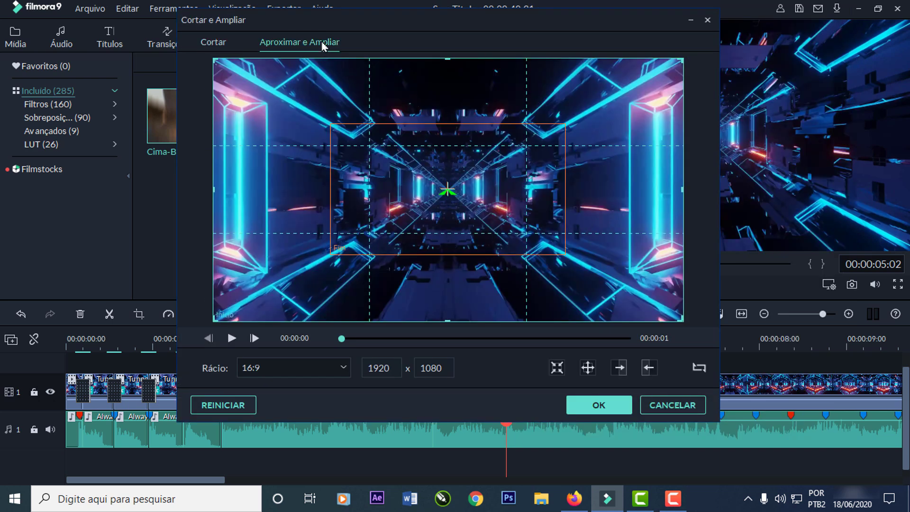
pyautogui.click(423, 212)
pyautogui.doubleClick(389, 368)
pyautogui.write('345')
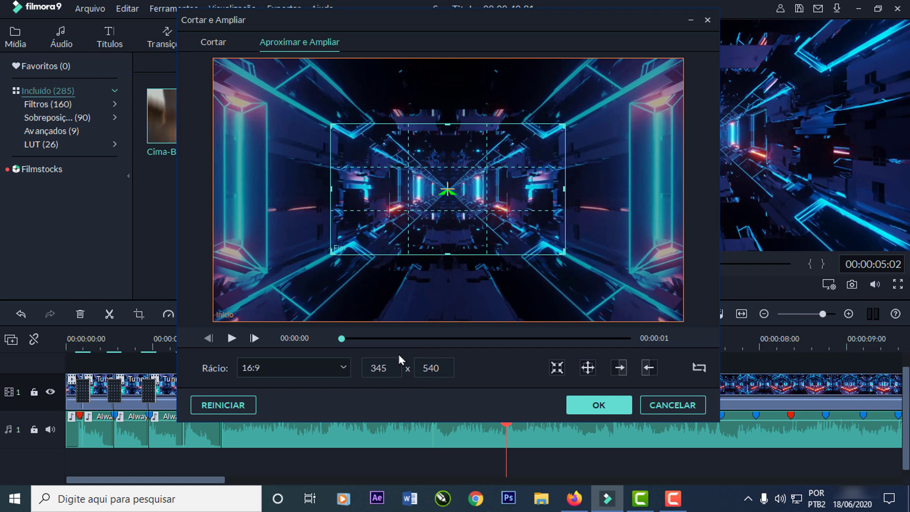
pyautogui.press('Return')
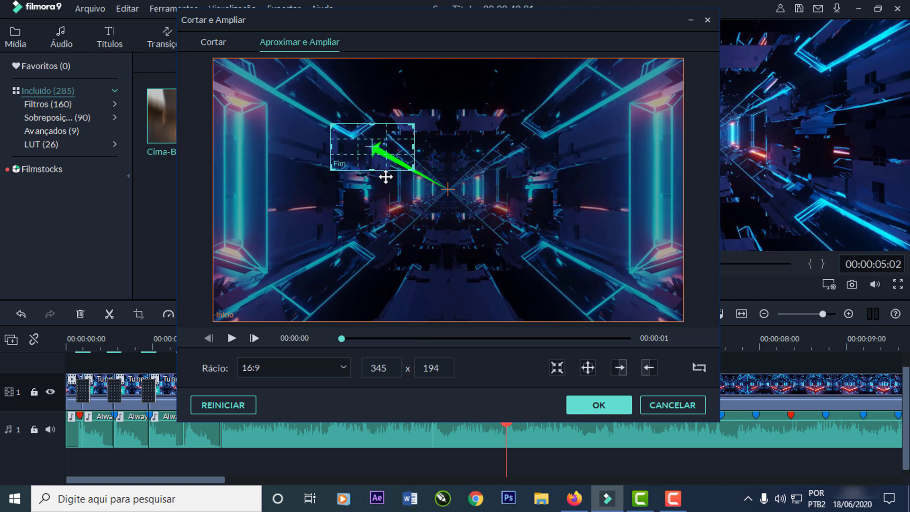
# Step: Centre the pan-and-zoom end frame on the middle of the tunnel and apply it to the clip
pyautogui.moveTo(377, 150); pyautogui.dragTo(457, 191)
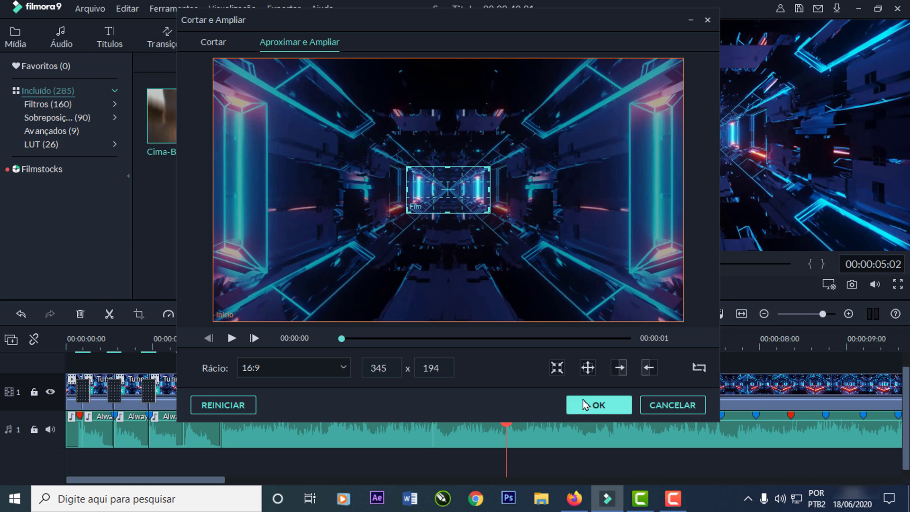
pyautogui.click(596, 406)
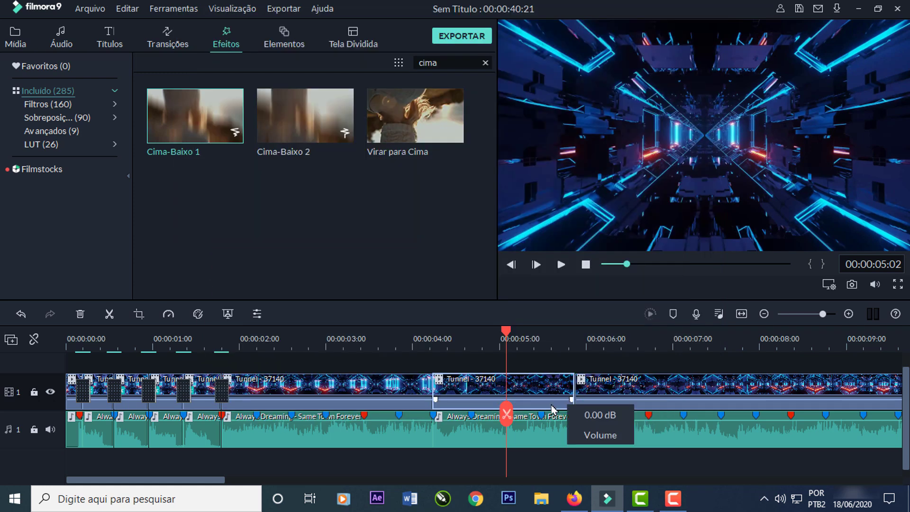
pyautogui.click(518, 393)
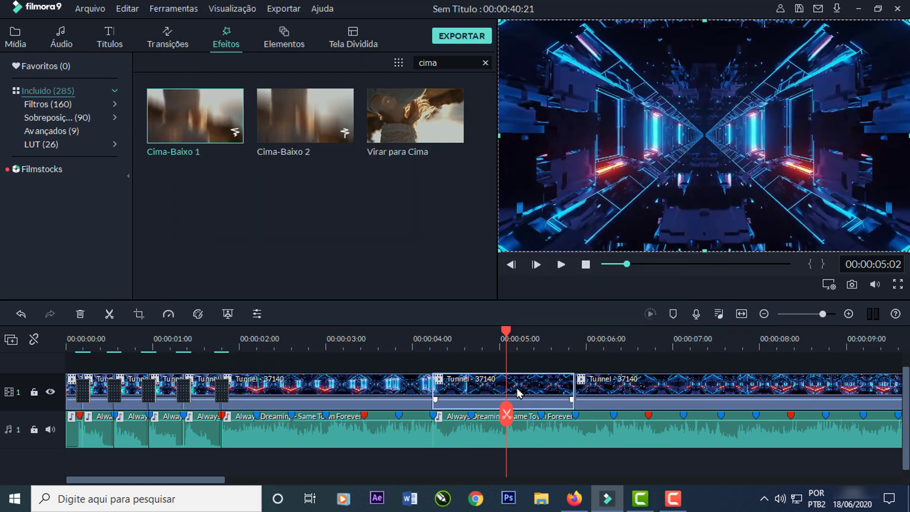
# Step: Split the zoomed video clip on the beat marker at 00:00:05:02 and swap the pan-and-zoom start and end frames on its second half
pyautogui.click(109, 314)
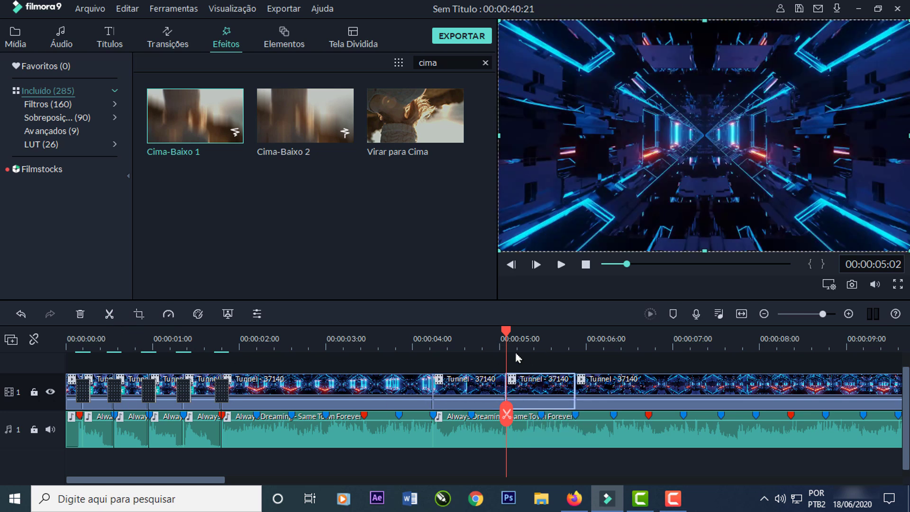
pyautogui.click(530, 339)
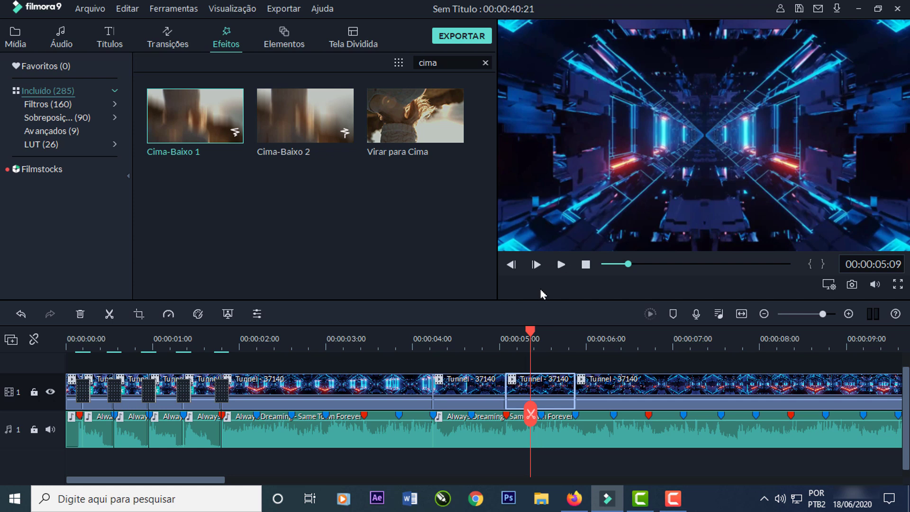
pyautogui.moveTo(531, 330)
pyautogui.mouseDown()
pyautogui.moveTo(458, 331)
pyautogui.moveTo(533, 332)
pyautogui.mouseUp()
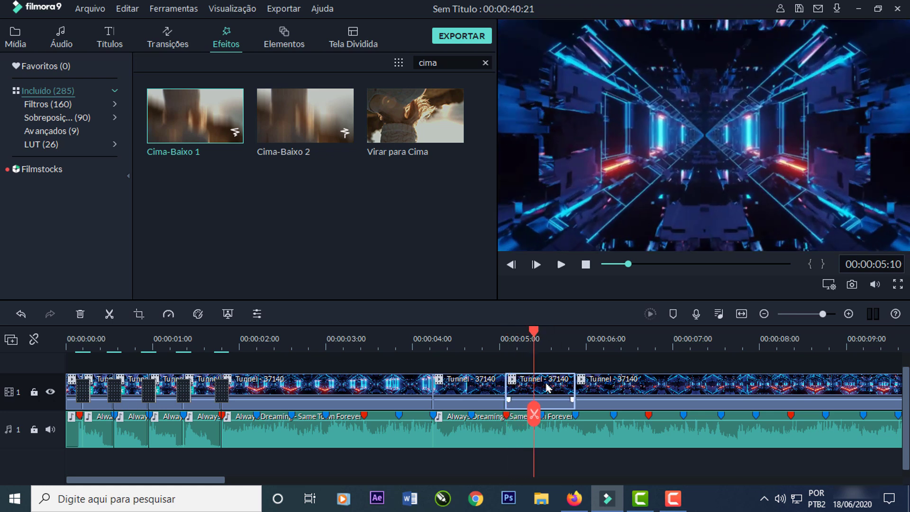
pyautogui.rightClick(547, 388)
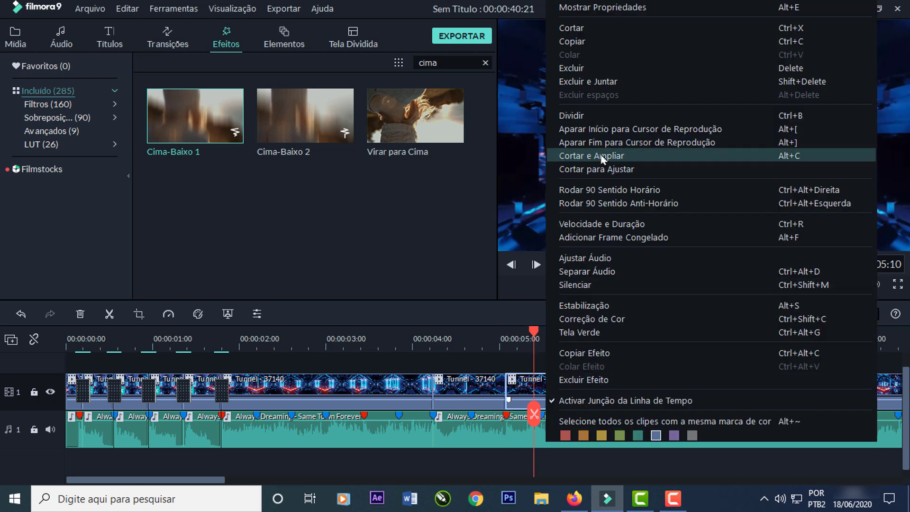
pyautogui.click(601, 157)
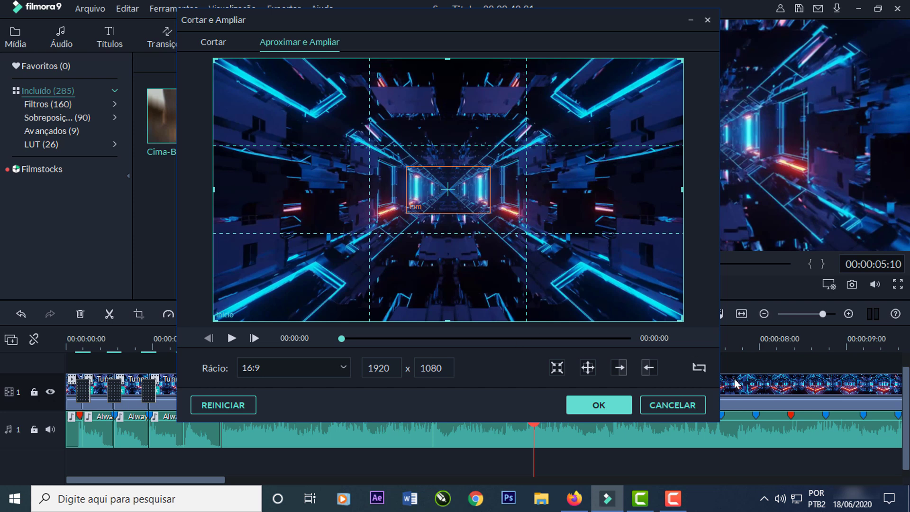
pyautogui.click(699, 370)
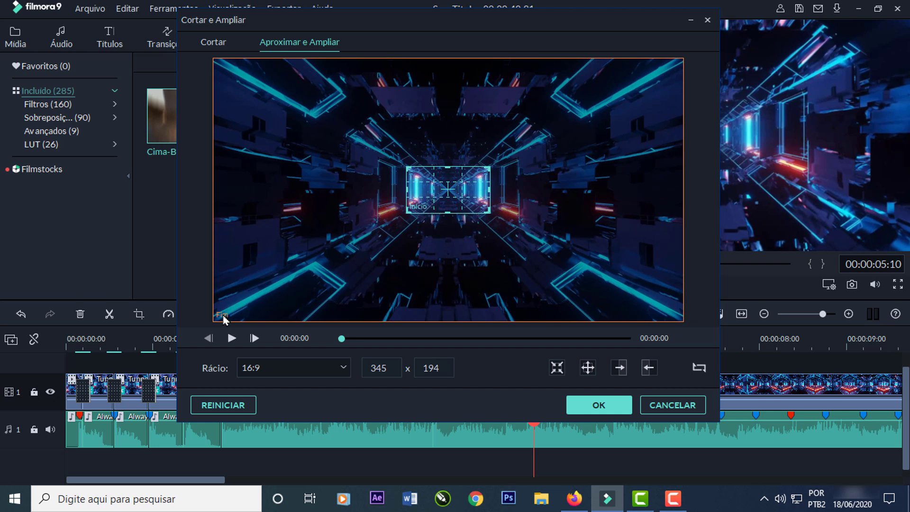
pyautogui.click(598, 405)
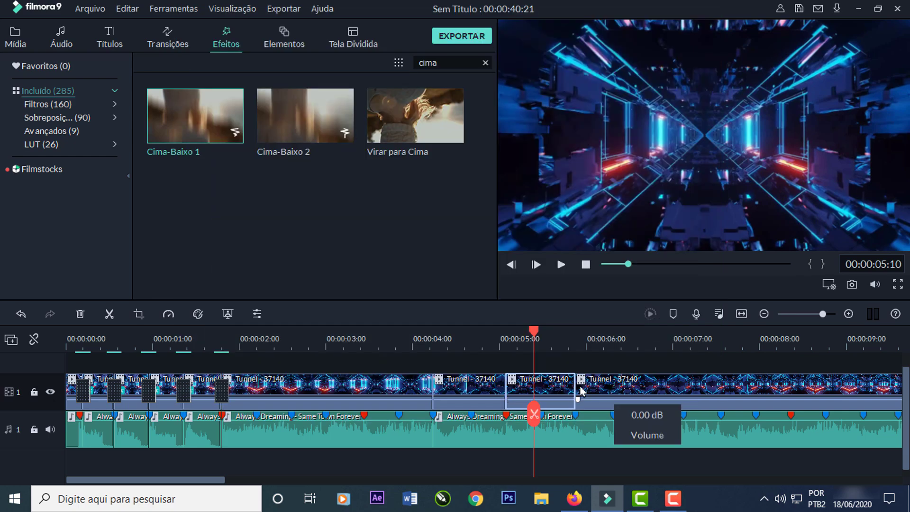
# Step: Play back the zoomed section from 00:00:03:21 and again from 00:00:04:18 to check the zooms against the beat
pyautogui.moveTo(534, 335); pyautogui.dragTo(402, 335)
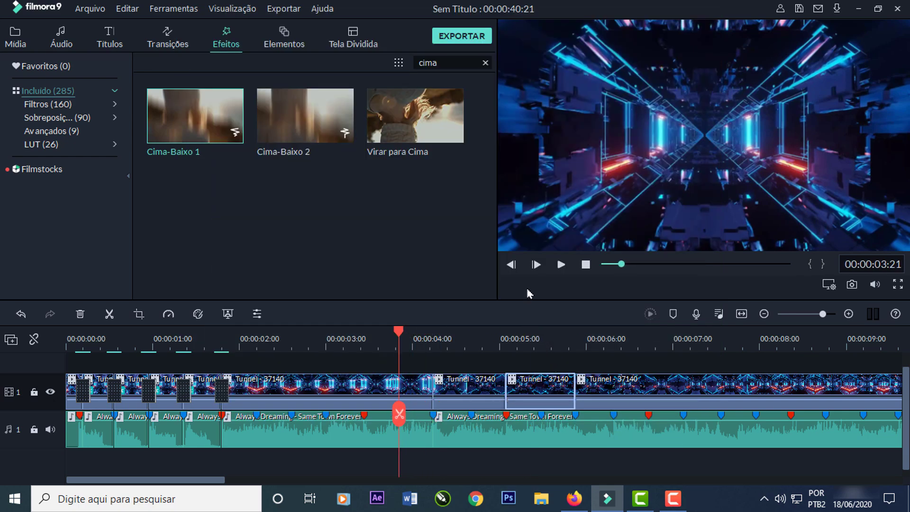
pyautogui.click(561, 264)
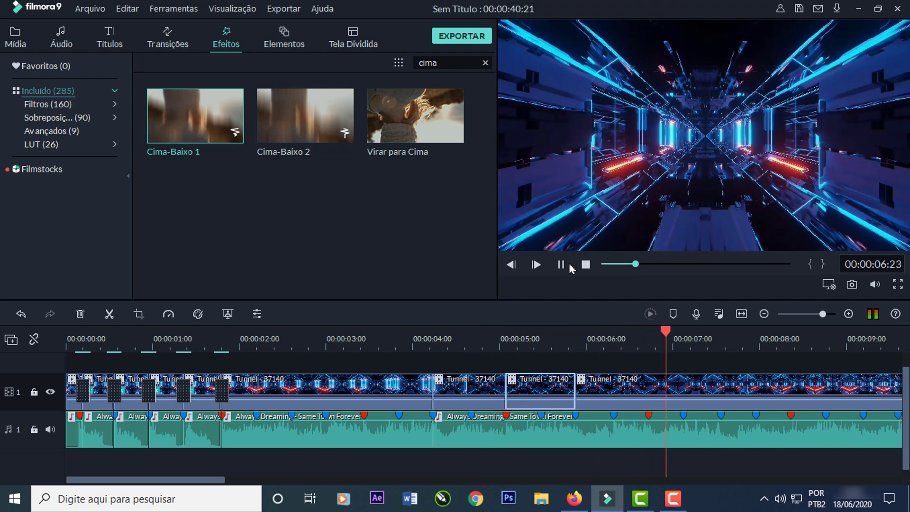
pyautogui.press('space')
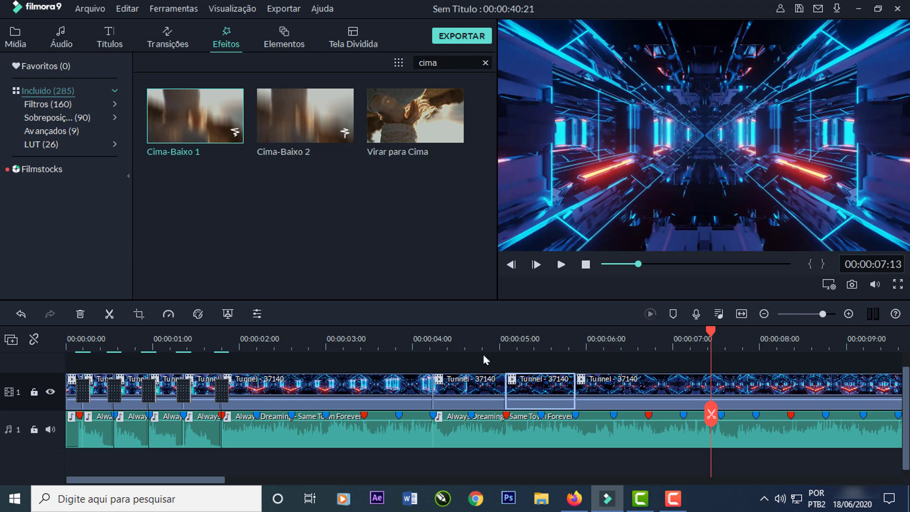
pyautogui.click(475, 337)
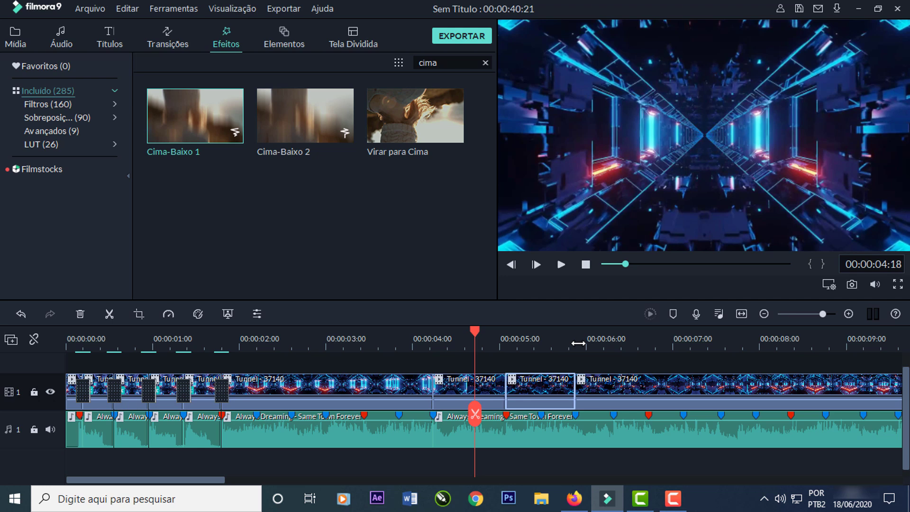
pyautogui.moveTo(615, 340); pyautogui.dragTo(399, 347)
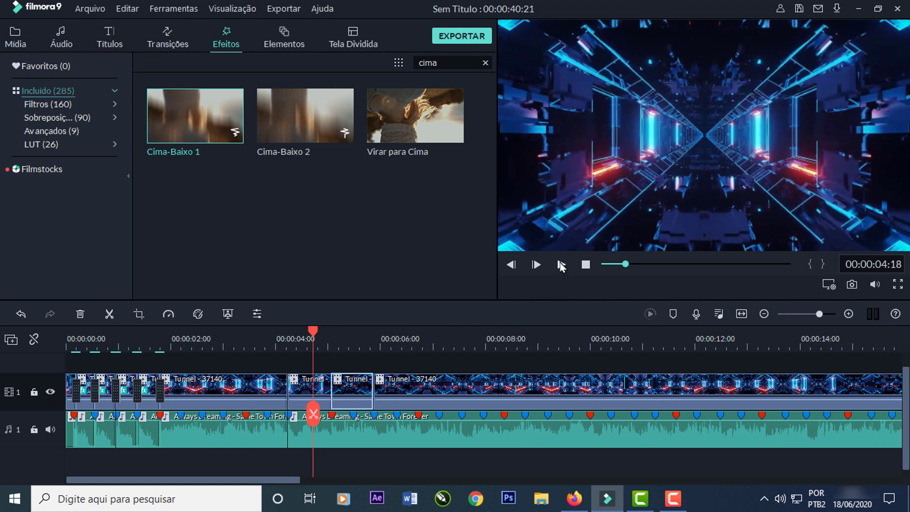
pyautogui.click(561, 265)
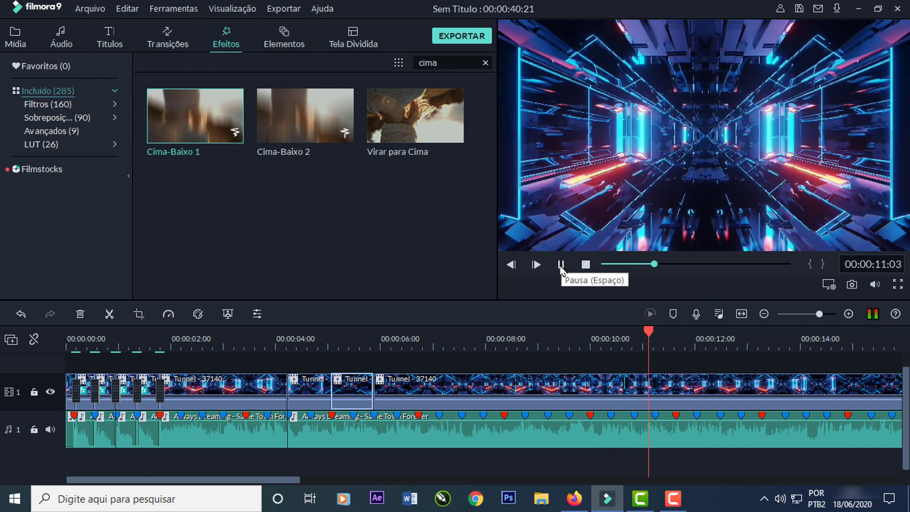
pyautogui.click(560, 265)
# Step: Split the video and music clips on the beat marker at 00:00:10:21
pyautogui.moveTo(681, 336); pyautogui.dragTo(634, 337)
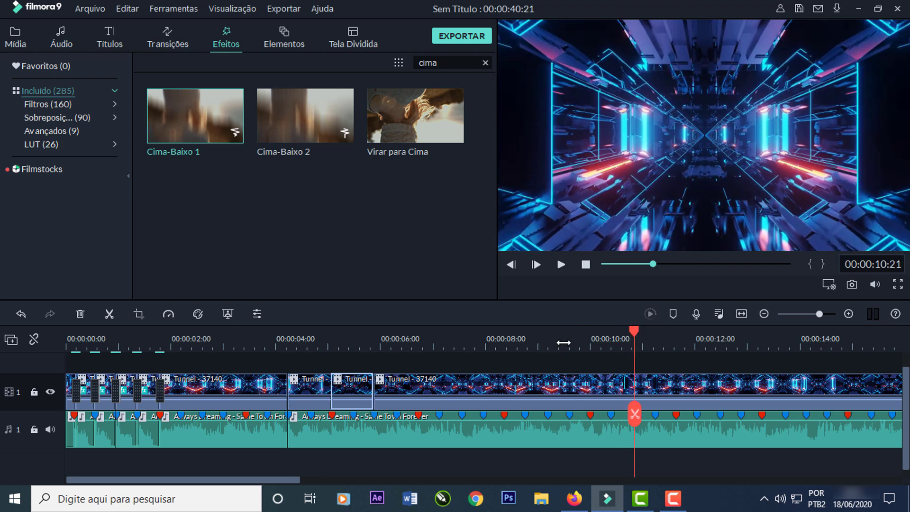
pyautogui.scroll(3, 612, 348)
pyautogui.moveTo(611, 348); pyautogui.dragTo(640, 333)
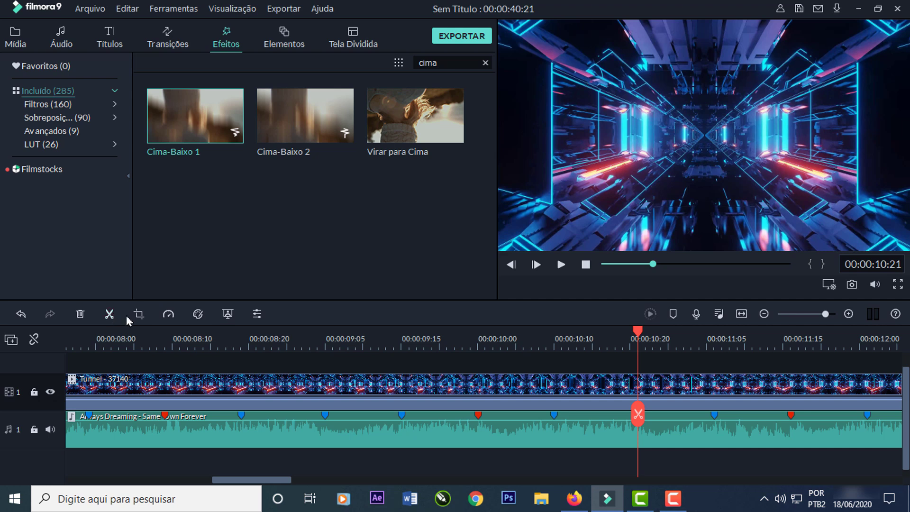
pyautogui.click(109, 314)
pyautogui.moveTo(267, 483); pyautogui.dragTo(301, 482)
pyautogui.moveTo(295, 334); pyautogui.dragTo(530, 362)
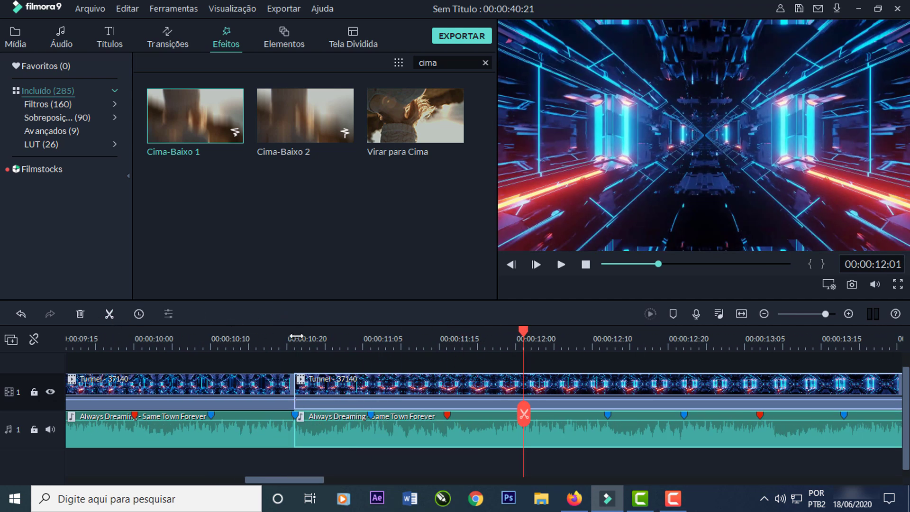
pyautogui.click(110, 317)
pyautogui.click(471, 338)
pyautogui.hotkey('ctrl', 'z')
# Step: Split the video clip on the beat marker at 00:00:12:12 and move the playhead back to the marker at 00:00:11:16
pyautogui.moveTo(470, 338); pyautogui.dragTo(607, 334)
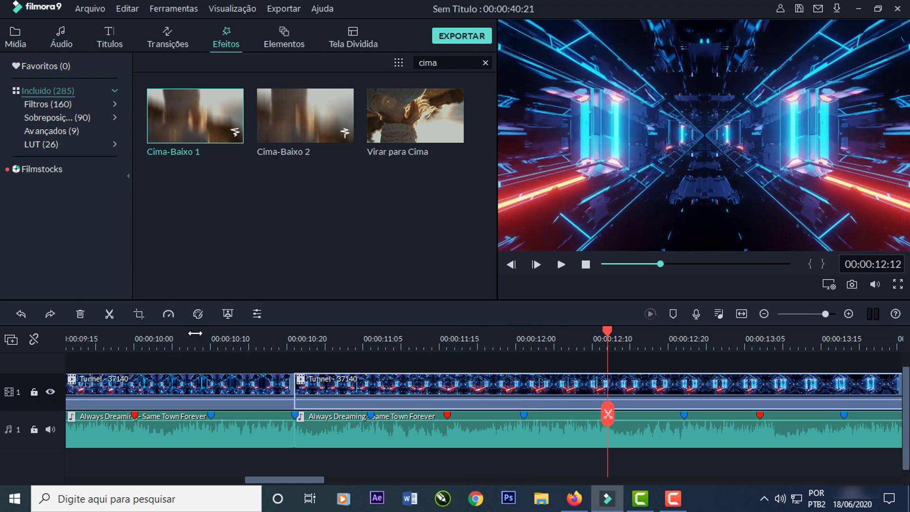
pyautogui.click(110, 313)
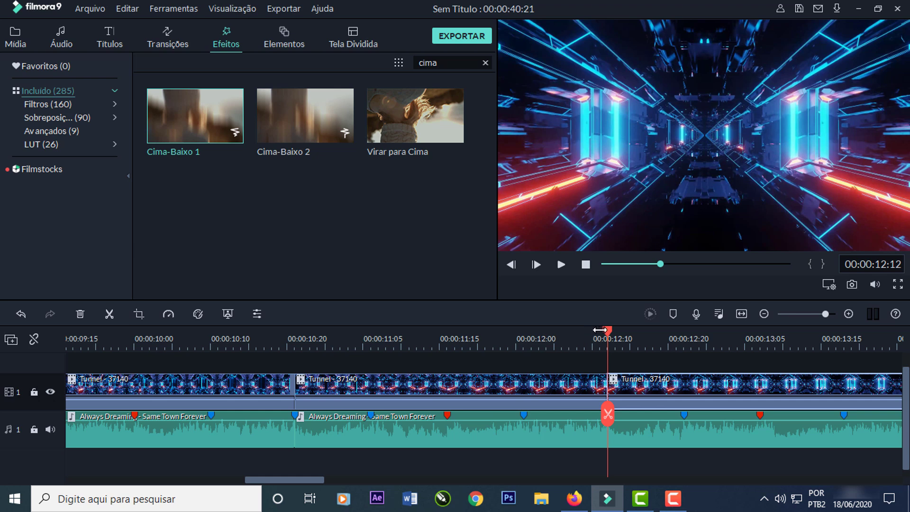
pyautogui.moveTo(607, 334); pyautogui.dragTo(449, 353)
# Step: Apply a pan and zoom to the video clip between 00:00:10:21 and 00:00:12:12, with a 345-wide end frame centred on the tunnel
pyautogui.click(472, 396)
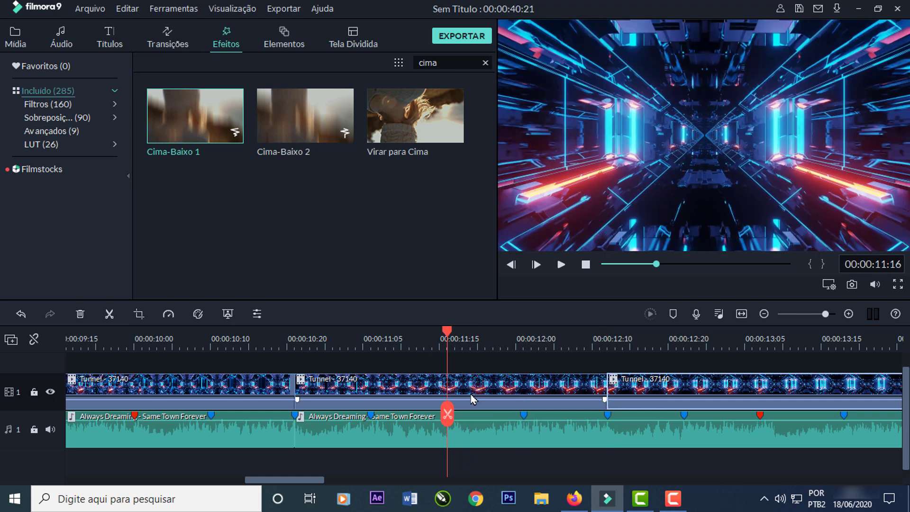
pyautogui.click(472, 398)
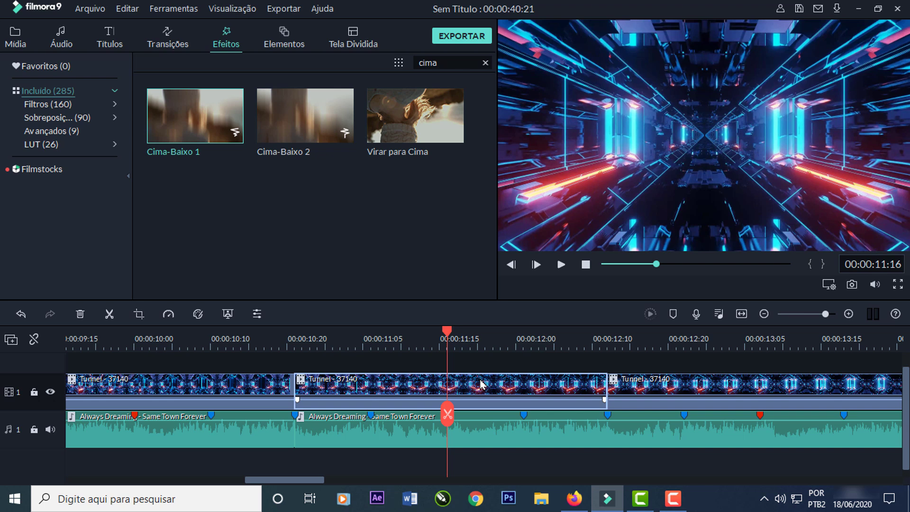
pyautogui.rightClick(404, 400)
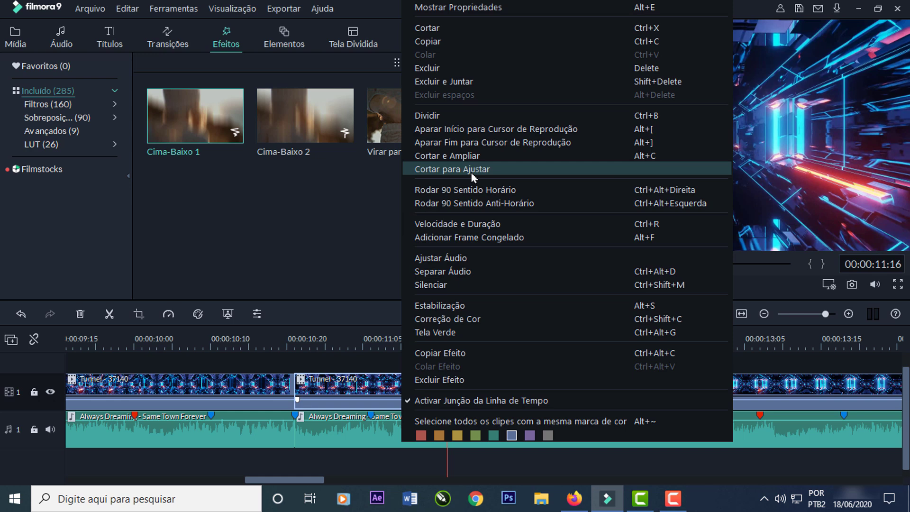
pyautogui.click(472, 157)
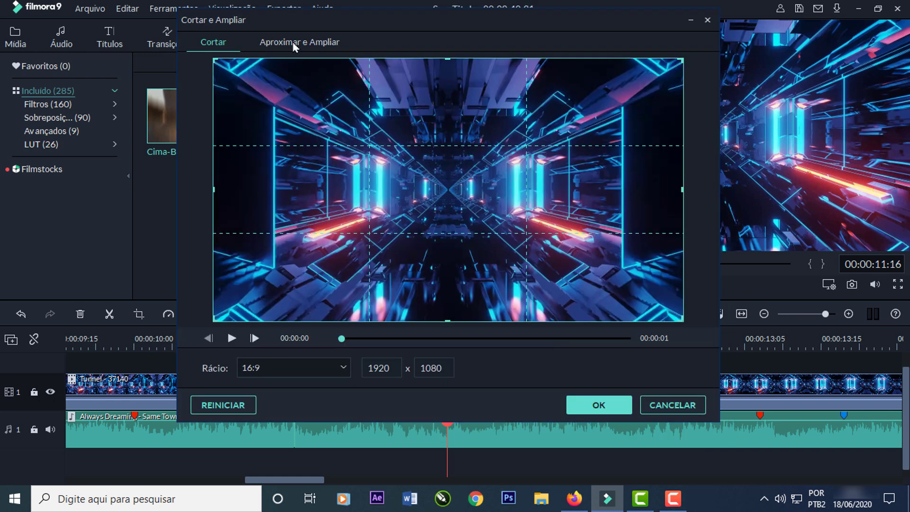
pyautogui.click(293, 43)
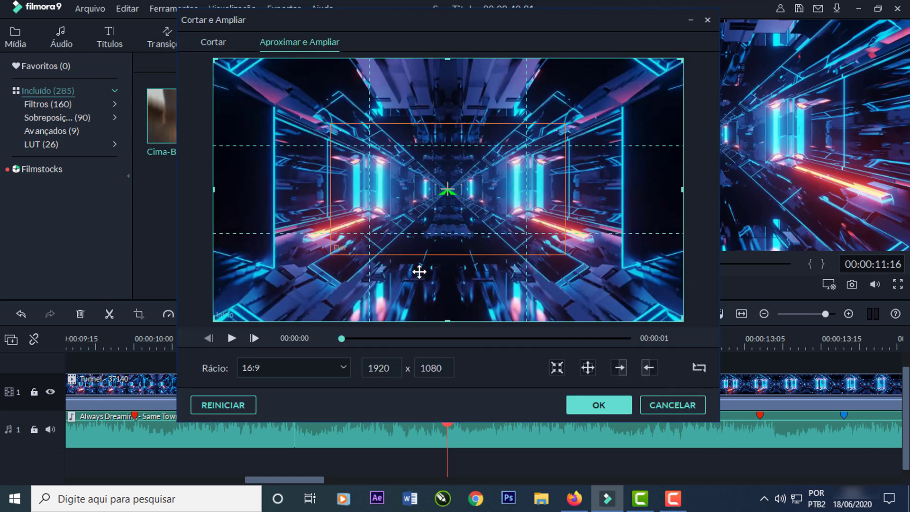
pyautogui.click(423, 221)
pyautogui.doubleClick(387, 364)
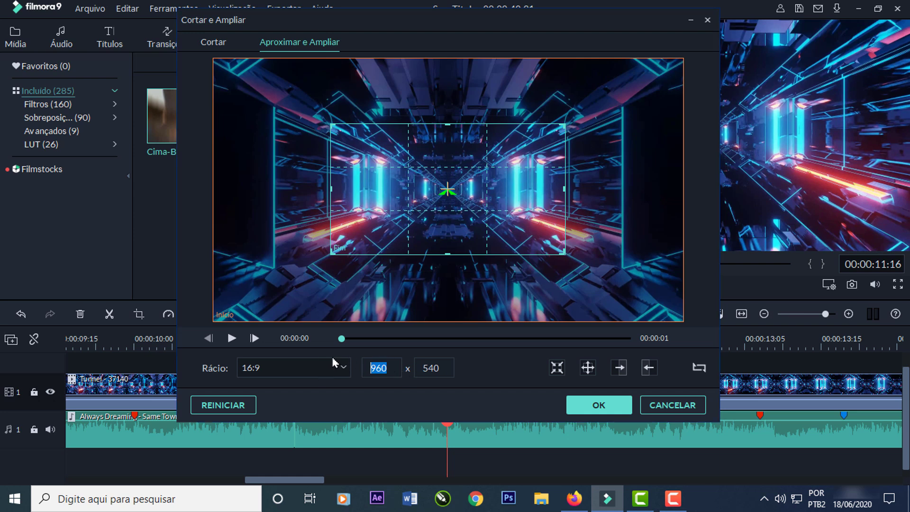
pyautogui.press('Return')
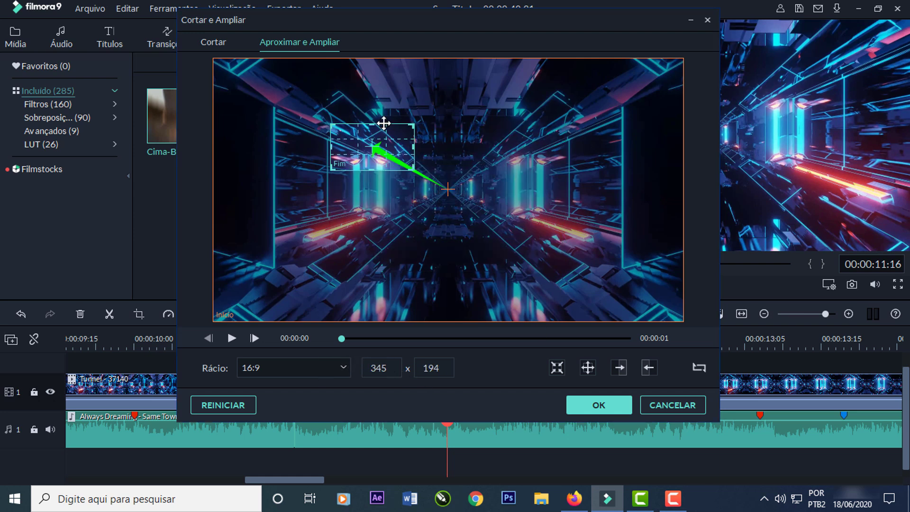
pyautogui.moveTo(365, 146); pyautogui.dragTo(468, 196)
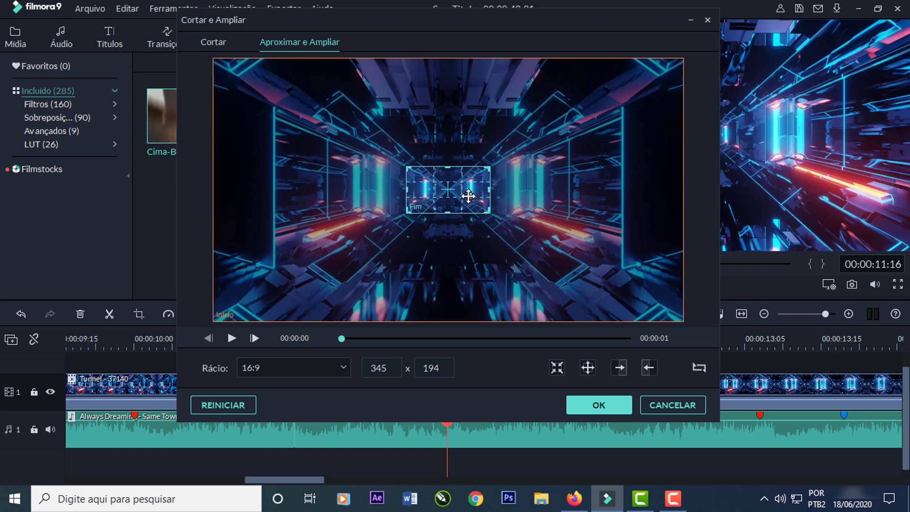
pyautogui.click(604, 404)
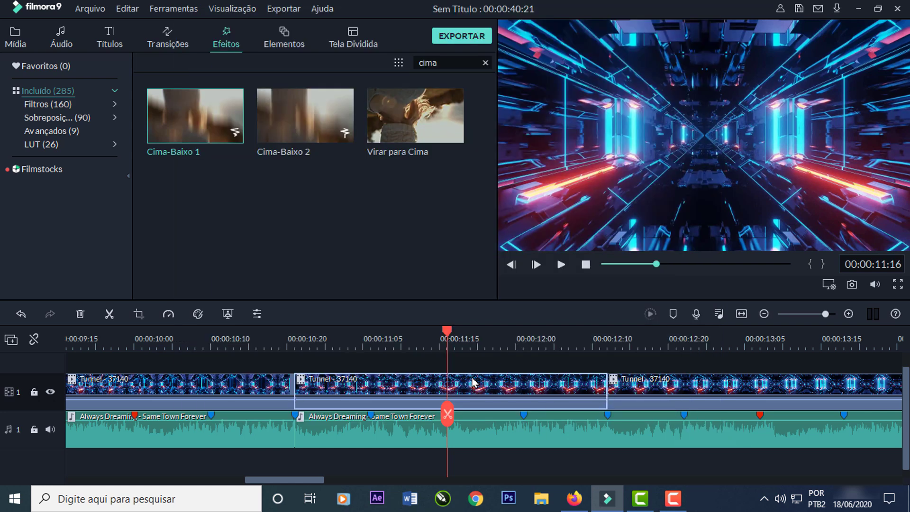
# Step: Split the newly zoomed video clip at 00:00:11:16 and swap the pan-and-zoom start and end frames on its second half
pyautogui.click(109, 314)
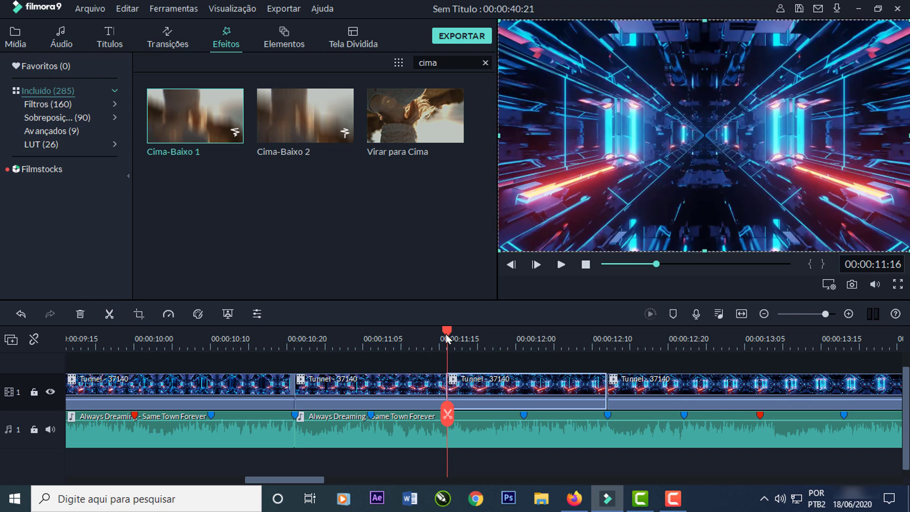
pyautogui.moveTo(447, 331); pyautogui.dragTo(501, 331)
pyautogui.rightClick(517, 391)
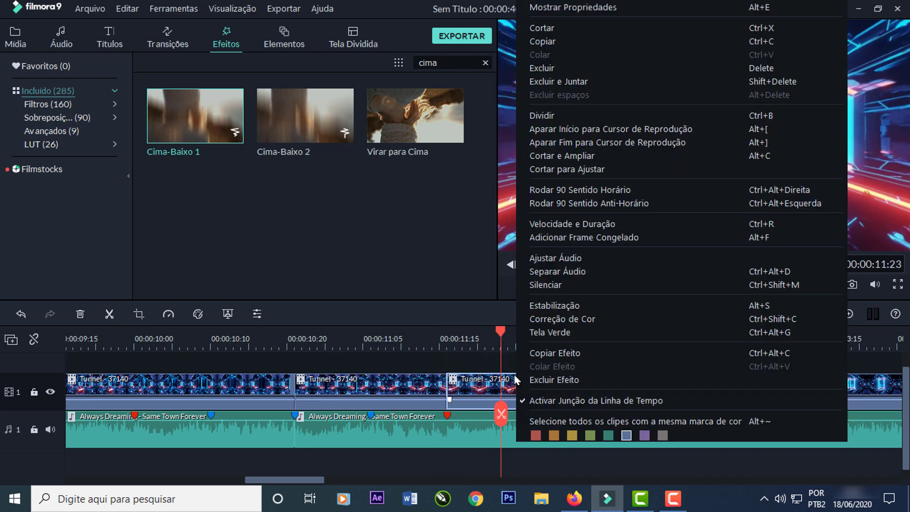
pyautogui.click(572, 156)
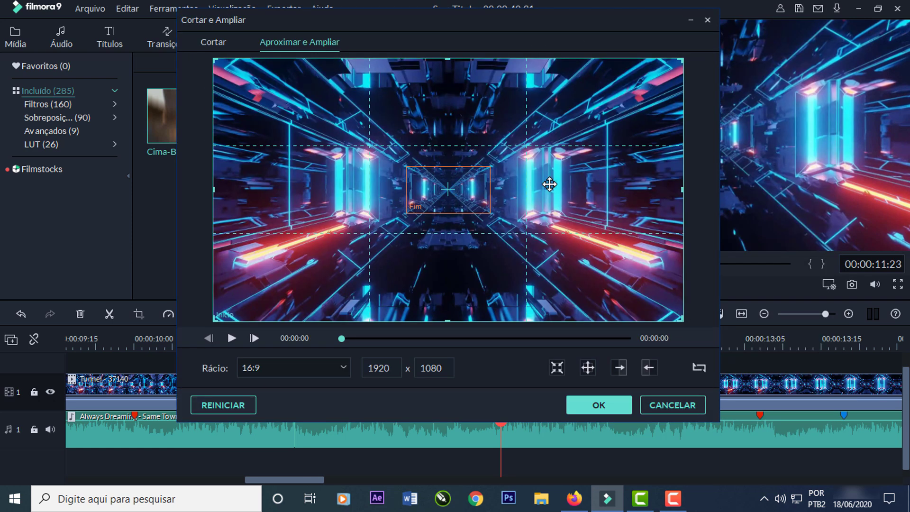
pyautogui.click(700, 368)
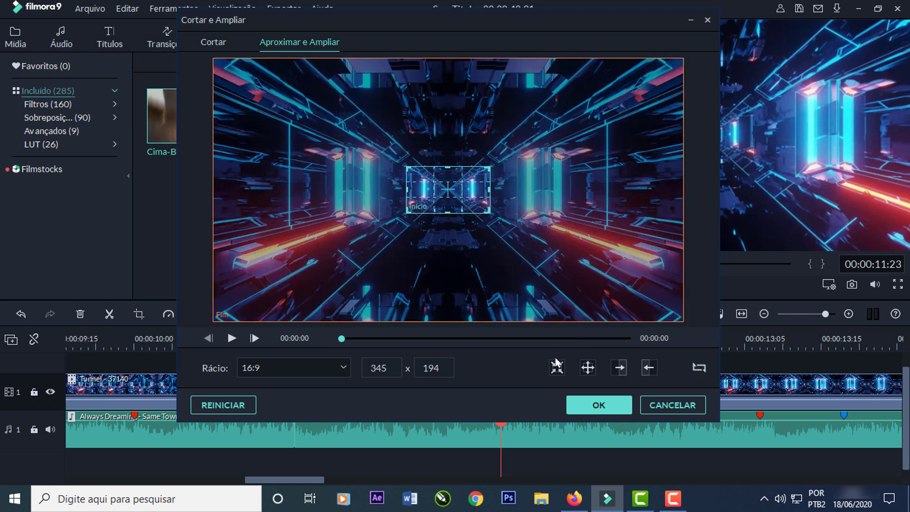
pyautogui.click(596, 404)
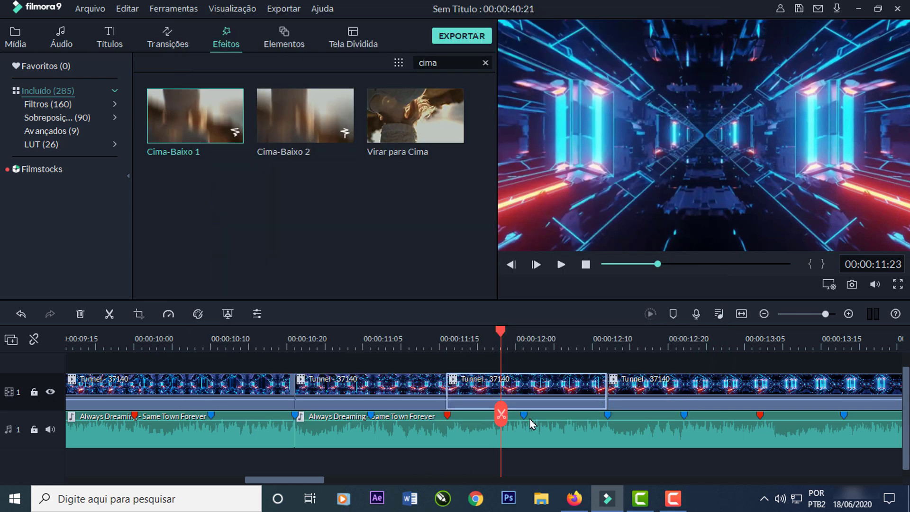
# Step: Move the playhead to the beat marker at 00:00:12:01 and look over the beat markers on the rest of the music clip
pyautogui.moveTo(505, 342); pyautogui.dragTo(528, 343)
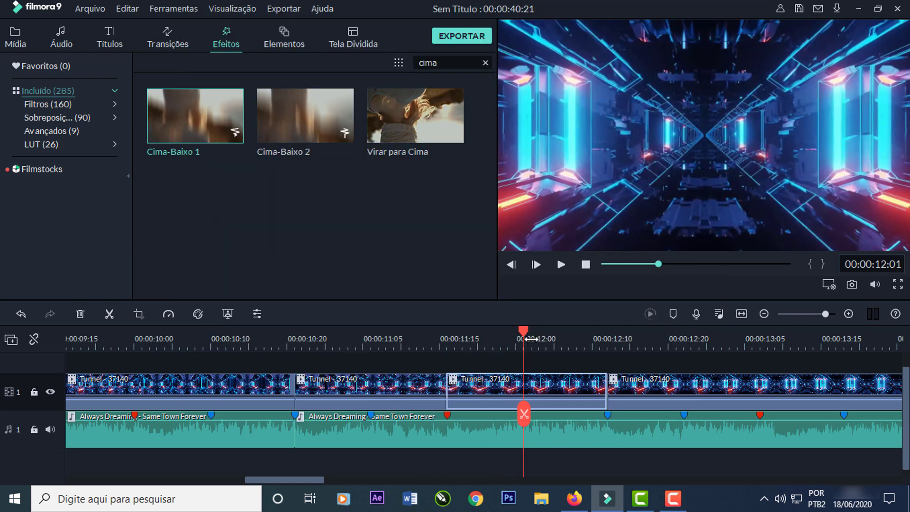
pyautogui.scroll(-5, 496, 346)
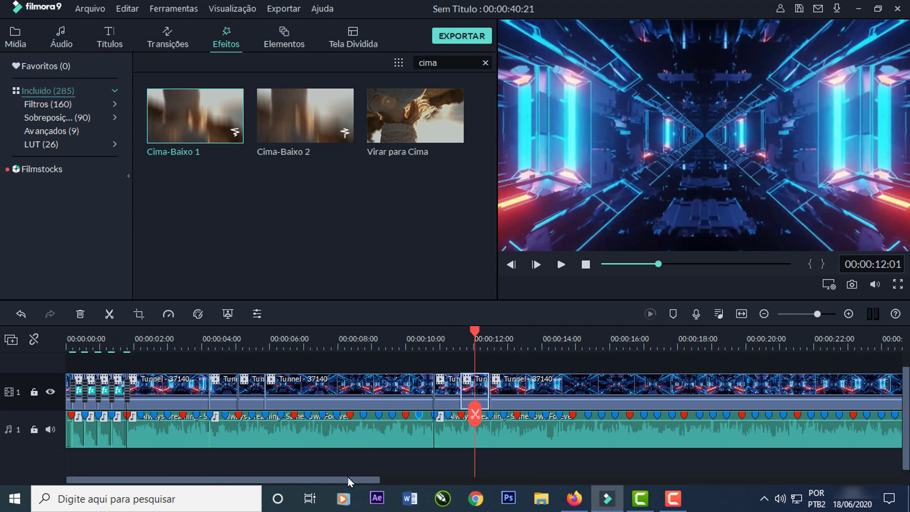
pyautogui.moveTo(351, 481); pyautogui.dragTo(417, 477)
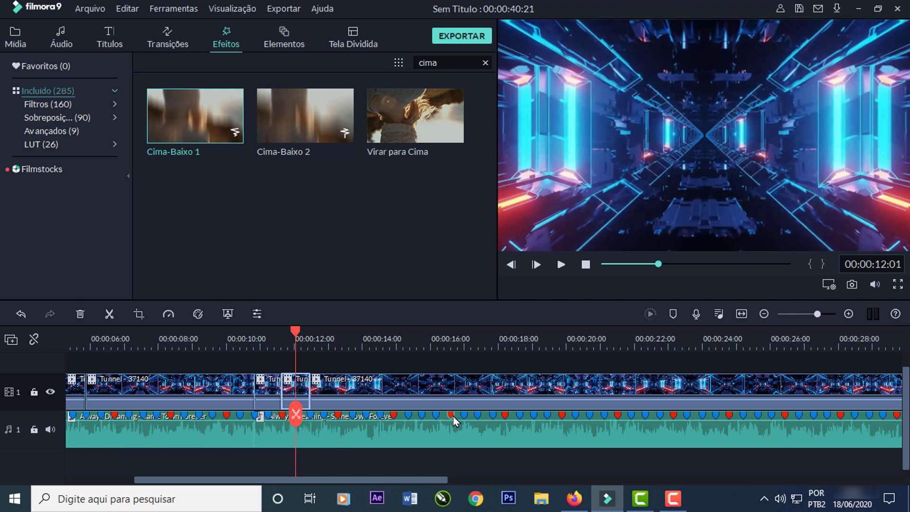
# Step: Split the tunnel clip on the beat markers at 00:00:17:10 and 00:00:19:01, and return the playhead to the red marker at 00:00:18:05
pyautogui.click(508, 348)
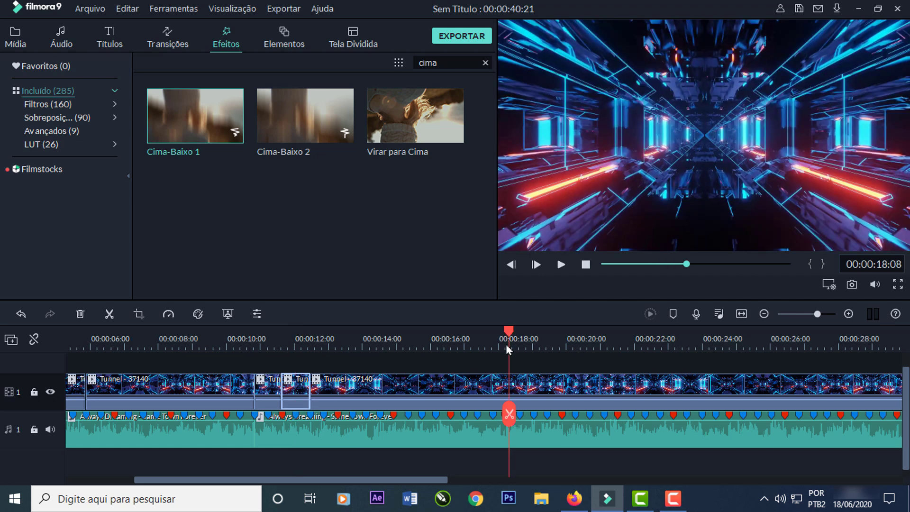
pyautogui.moveTo(507, 341); pyautogui.dragTo(591, 329)
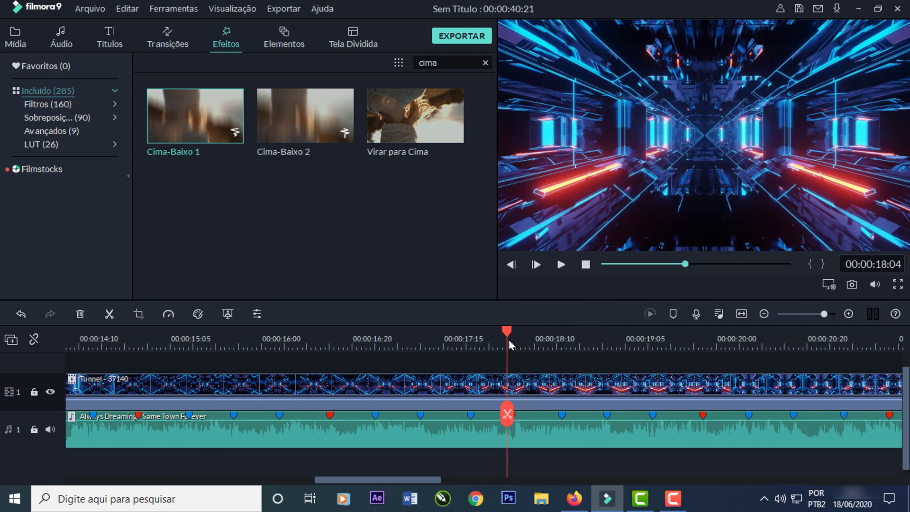
pyautogui.moveTo(507, 331); pyautogui.dragTo(513, 332)
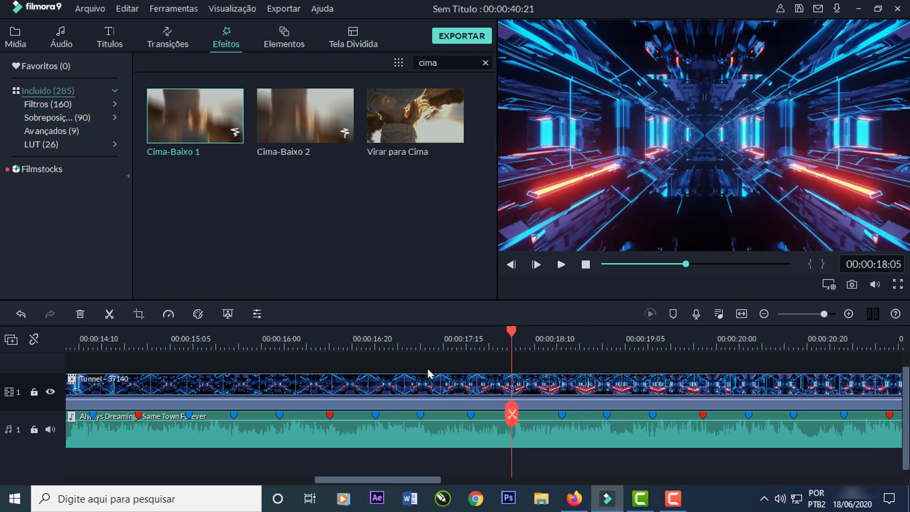
pyautogui.click(423, 344)
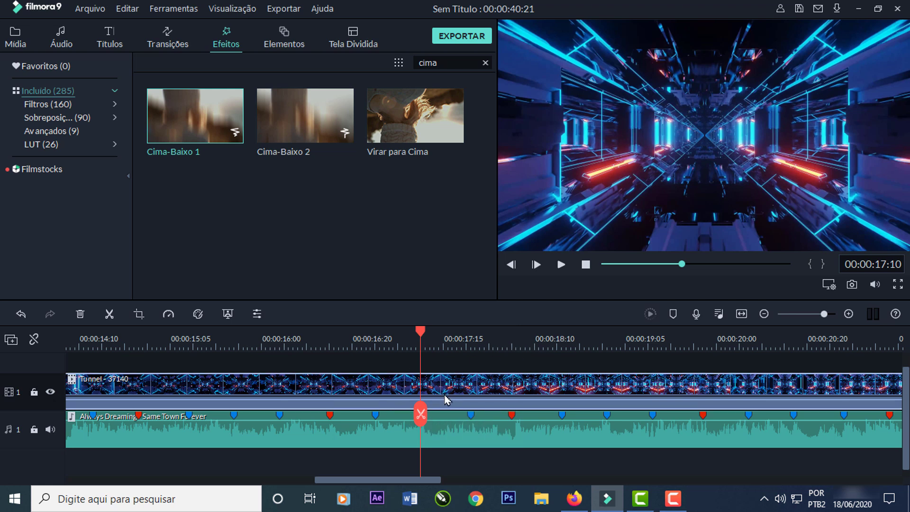
pyautogui.click(110, 318)
pyautogui.moveTo(421, 341); pyautogui.dragTo(613, 342)
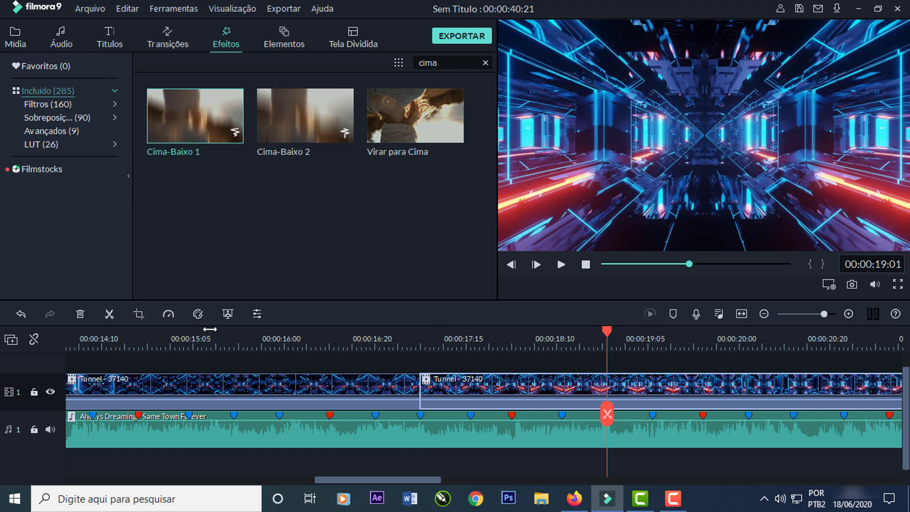
pyautogui.click(113, 318)
pyautogui.click(512, 342)
# Step: Apply a pan and zoom to the clip between 00:00:17:10 and 00:00:19:01, with a 345-wide end frame centred on the tunnel
pyautogui.click(533, 391)
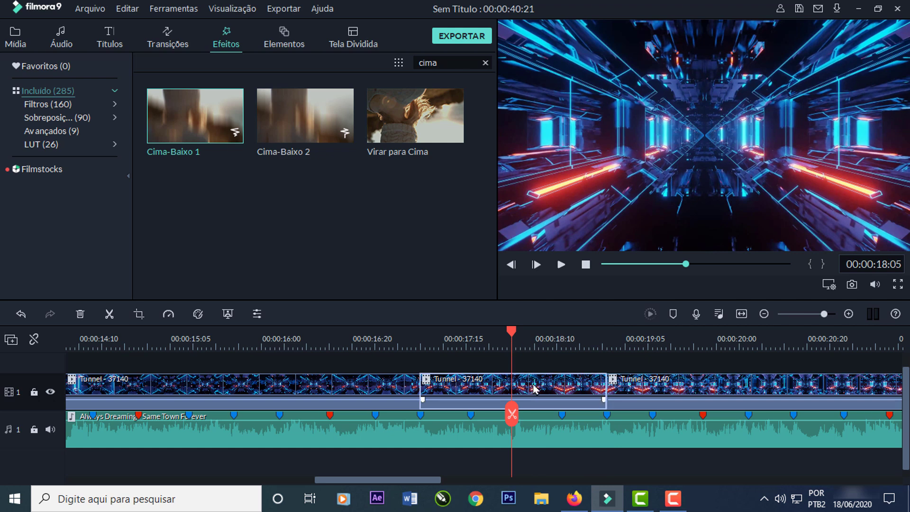
pyautogui.rightClick(534, 389)
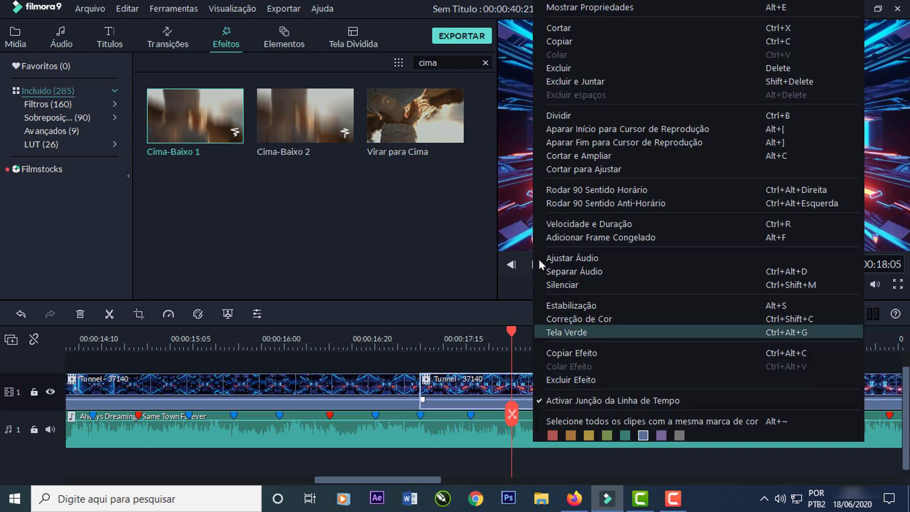
pyautogui.click(575, 156)
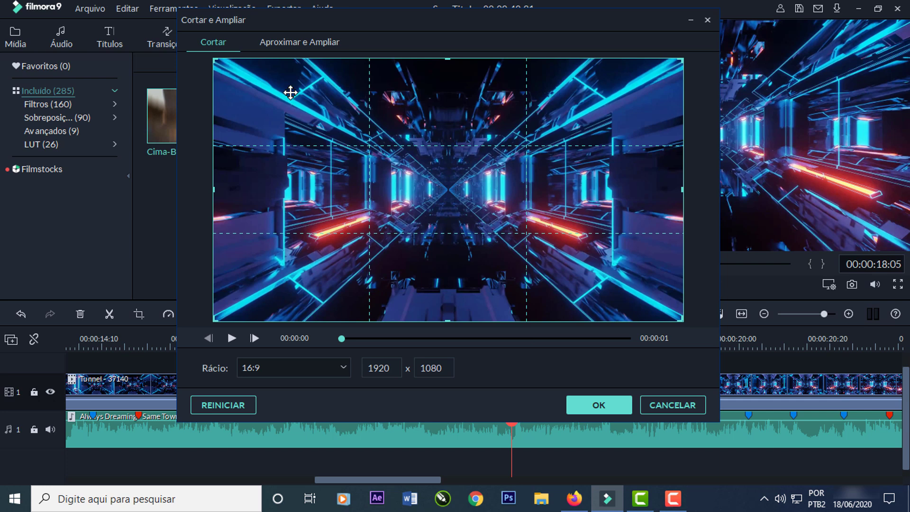
pyautogui.click(456, 206)
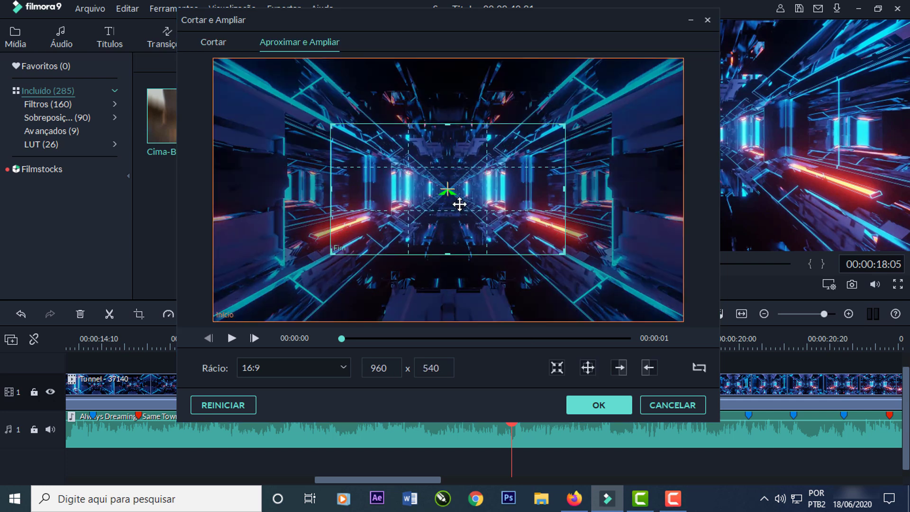
pyautogui.doubleClick(393, 368)
pyautogui.write('345')
pyautogui.press('Return')
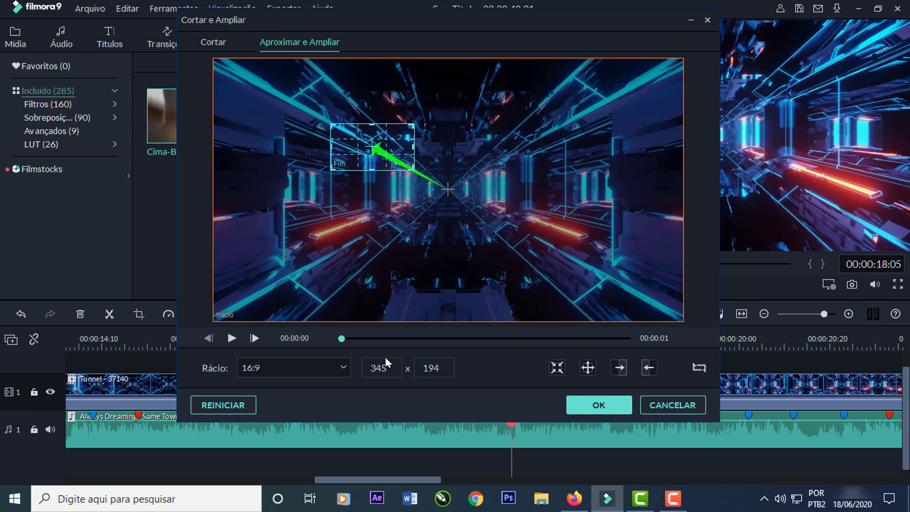
pyautogui.moveTo(388, 156); pyautogui.dragTo(464, 199)
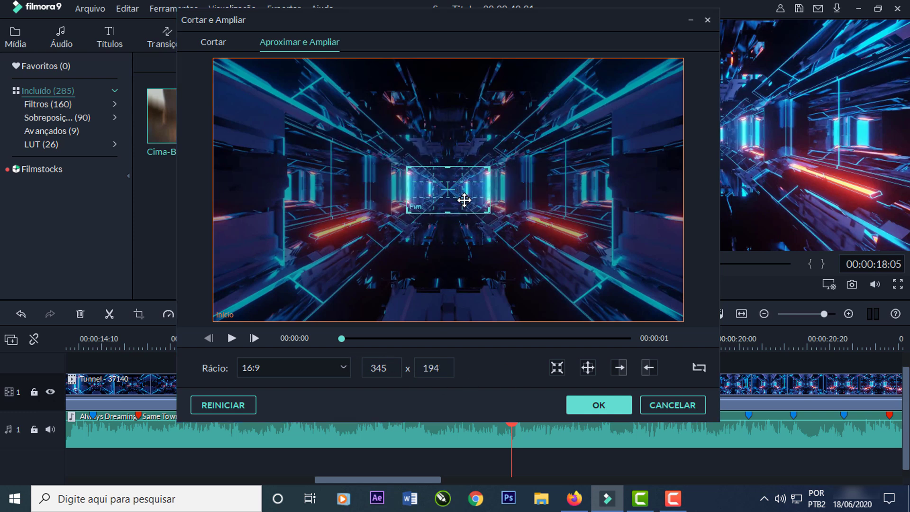
pyautogui.click(595, 404)
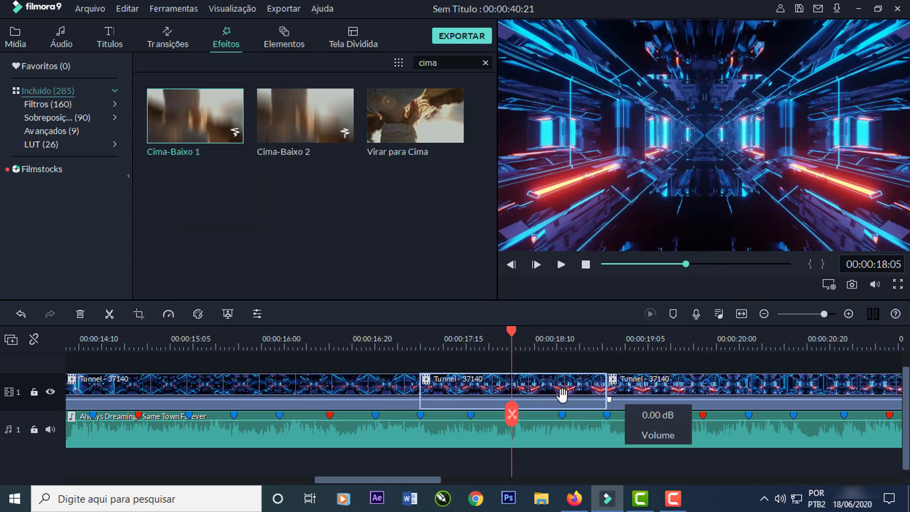
# Step: Split the zoomed clip at 00:00:18:05 and swap the pan-and-zoom start and end frames on its second half
pyautogui.click(115, 317)
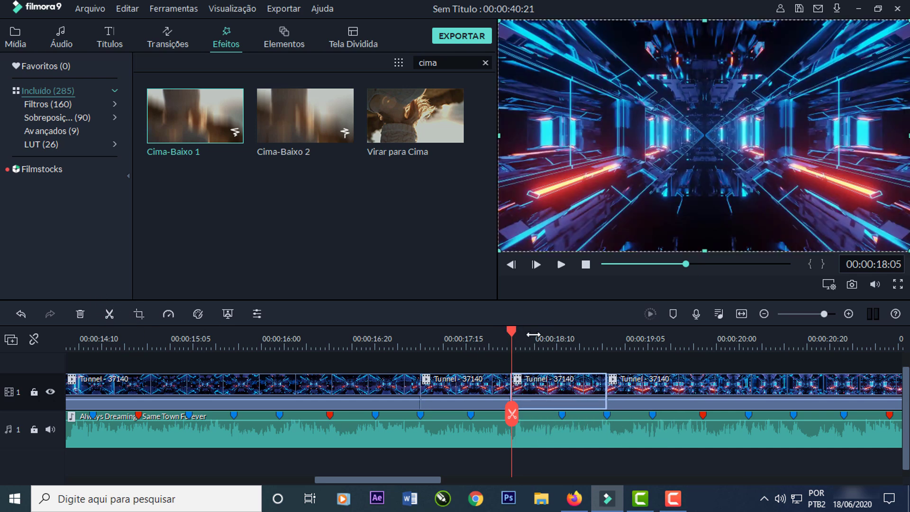
pyautogui.click(541, 334)
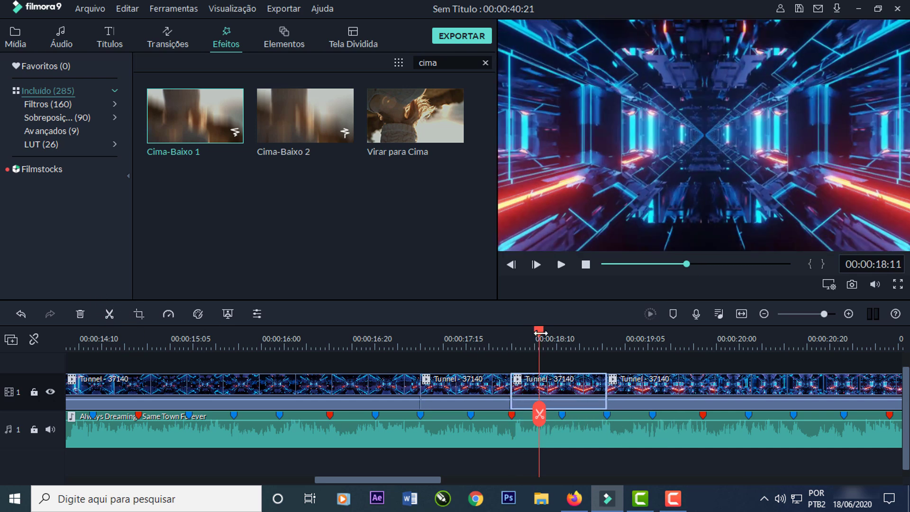
pyautogui.rightClick(570, 393)
pyautogui.click(592, 158)
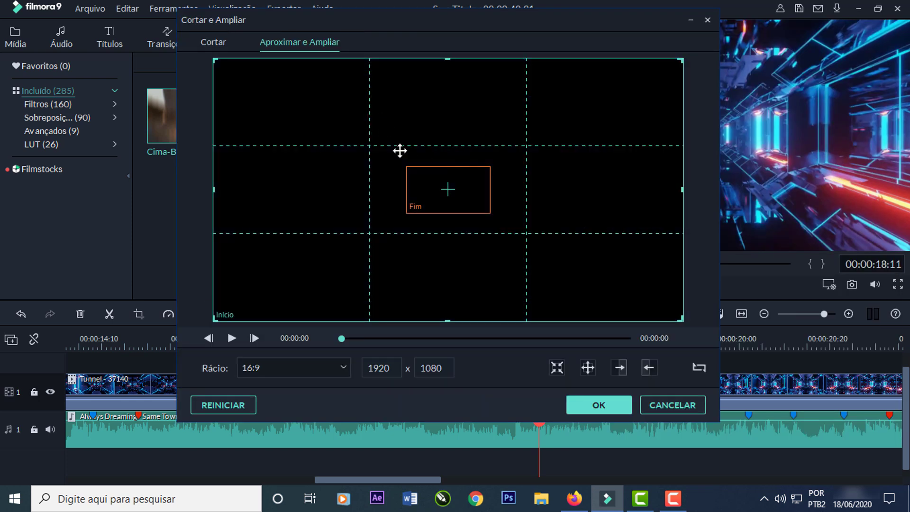
pyautogui.click(598, 404)
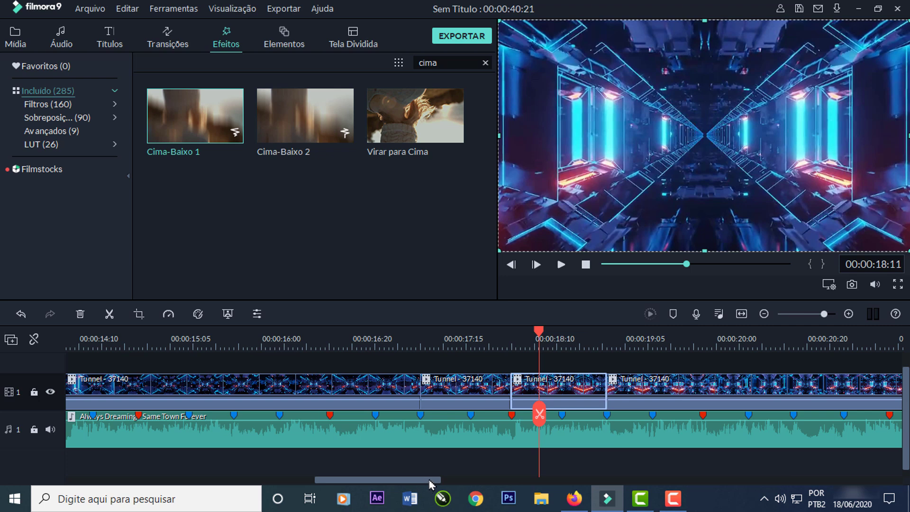
# Step: Split the tunnel clip on the beat markers at 00:00:24:00 and 00:00:25:16, and return the playhead to the red marker at 00:00:24:20
pyautogui.moveTo(430, 482); pyautogui.dragTo(541, 474)
pyautogui.click(453, 340)
pyautogui.moveTo(478, 341); pyautogui.dragTo(449, 340)
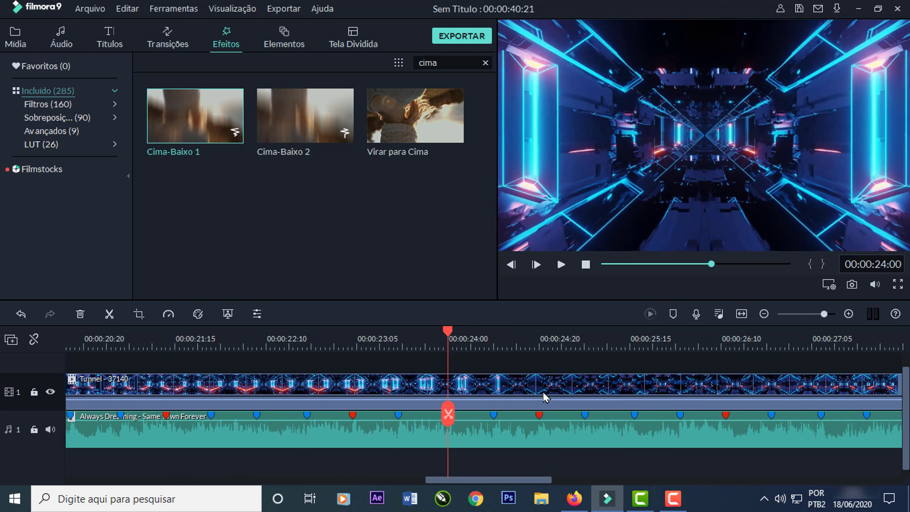
pyautogui.click(109, 314)
pyautogui.moveTo(545, 339); pyautogui.dragTo(636, 350)
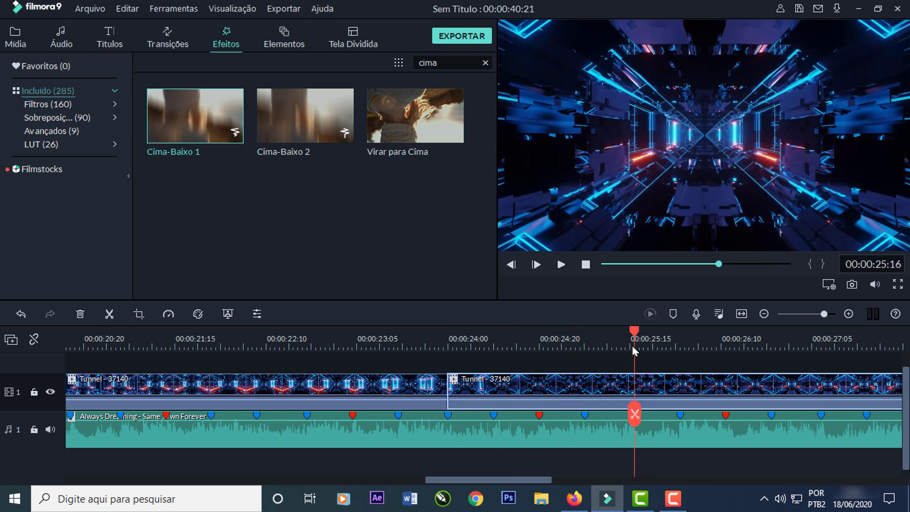
pyautogui.hotkey('ctrl', 'b')
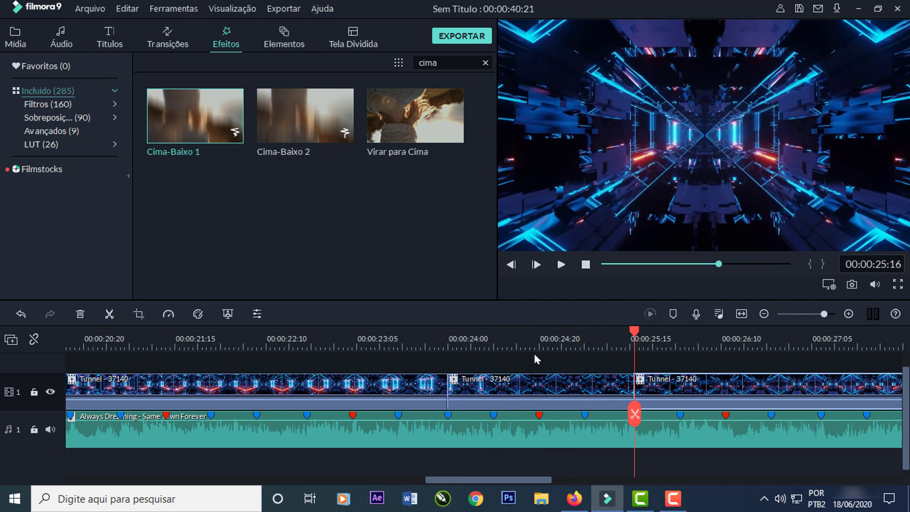
pyautogui.click(540, 342)
# Step: Apply a pan and zoom to the clip between 00:00:24:00 and 00:00:25:16, with a 345-wide end frame centred on the tunnel
pyautogui.click(564, 386)
pyautogui.rightClick(563, 386)
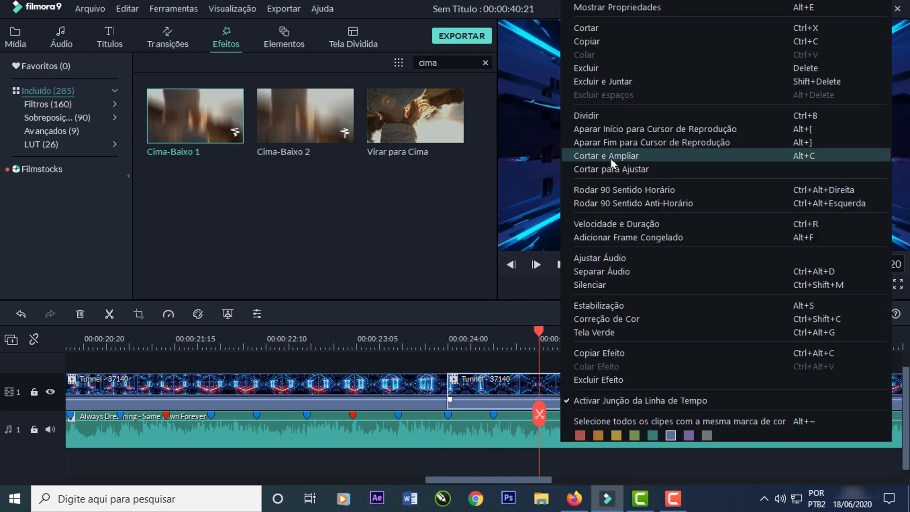
pyautogui.click(568, 156)
pyautogui.click(306, 45)
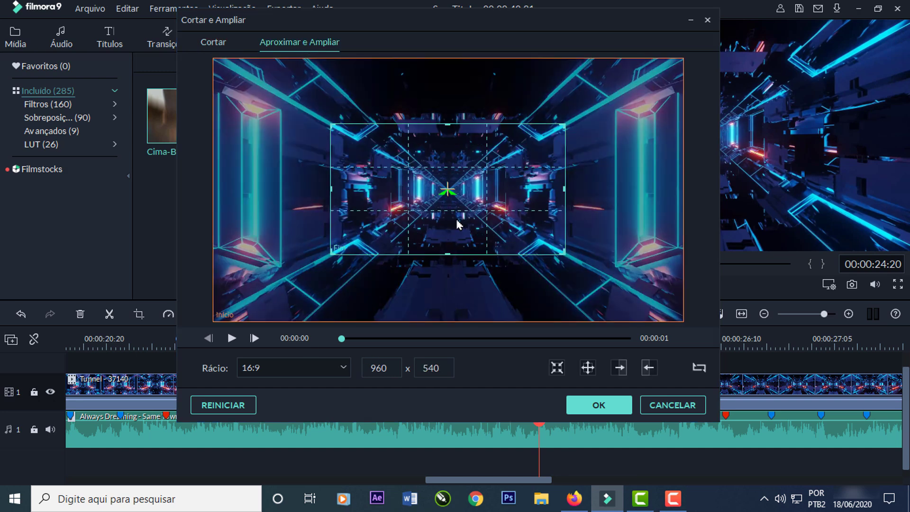
pyautogui.doubleClick(393, 369)
pyautogui.write('345')
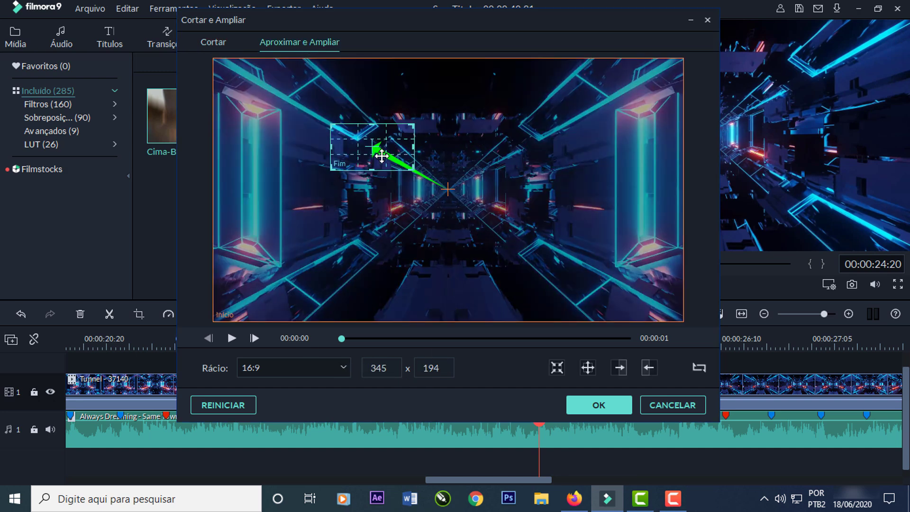
pyautogui.moveTo(469, 190); pyautogui.dragTo(471, 193)
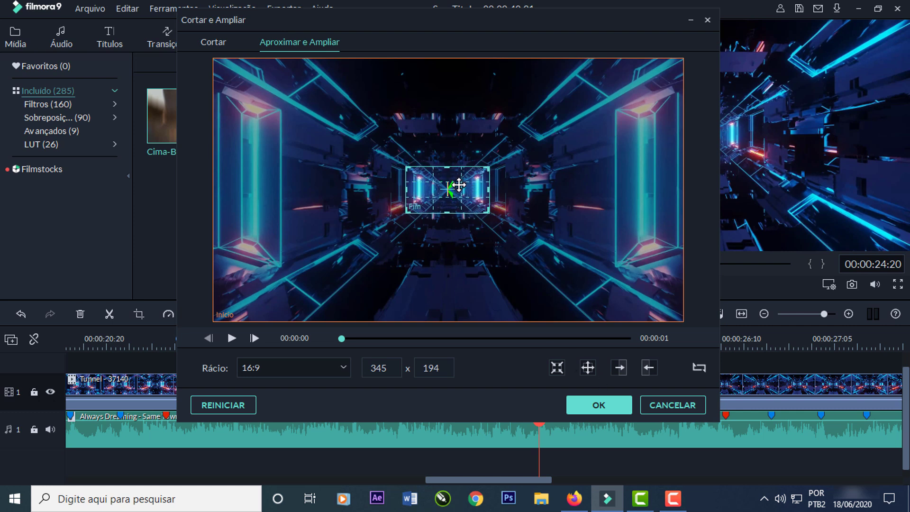
pyautogui.click(556, 373)
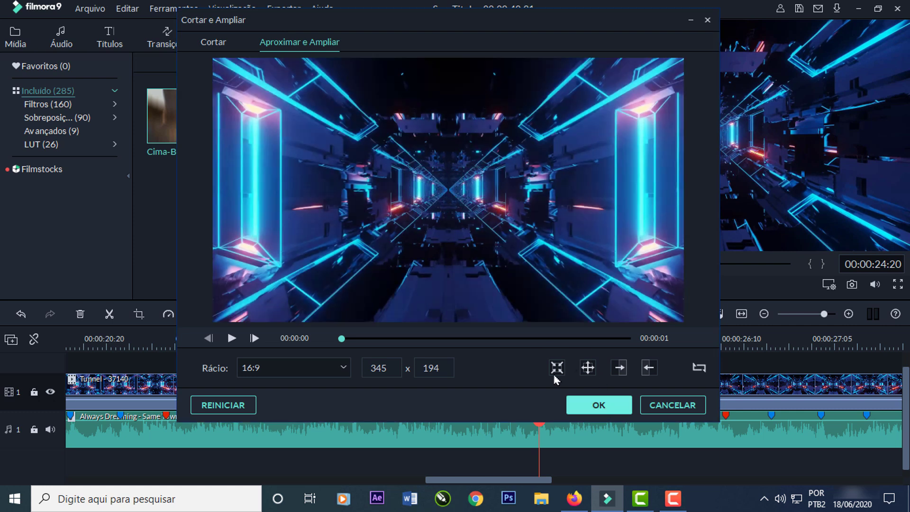
pyautogui.click(578, 404)
# Step: Split the zoomed clip at 00:00:24:20 and swap the pan-and-zoom start and end frames on its second half
pyautogui.click(603, 379)
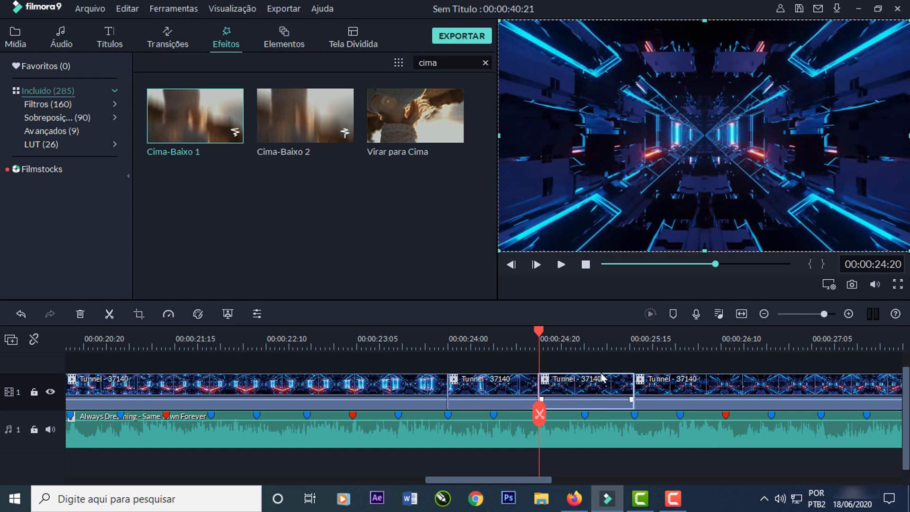
pyautogui.press('space')
pyautogui.rightClick(588, 392)
pyautogui.click(630, 158)
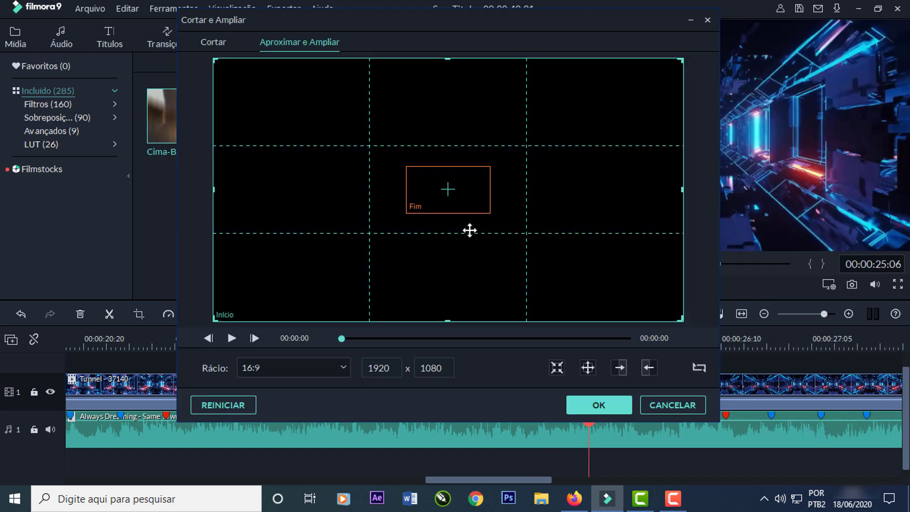
pyautogui.click(699, 369)
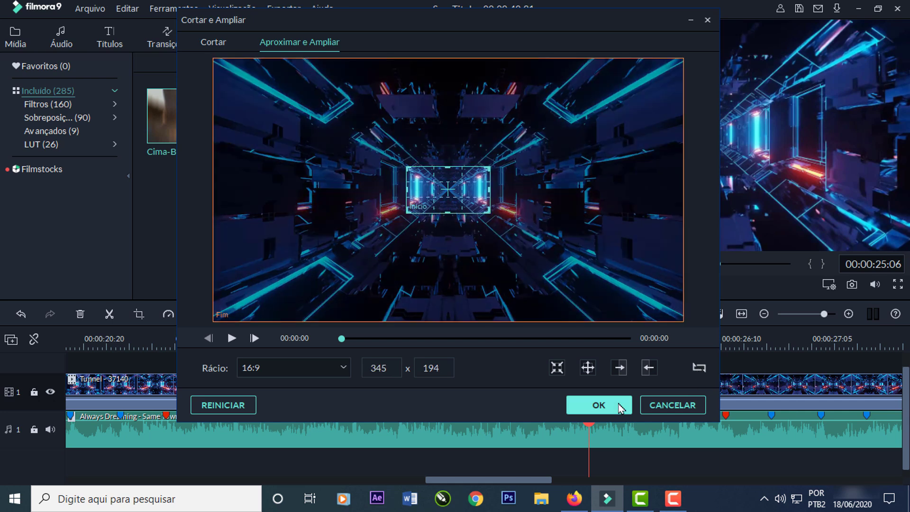
pyautogui.click(599, 405)
# Step: Split the tunnel clip on the beat markers at 00:00:30:14 and just past 00:00:32:00, and place the playhead at 00:00:31:09
pyautogui.scroll(-3, 545, 481)
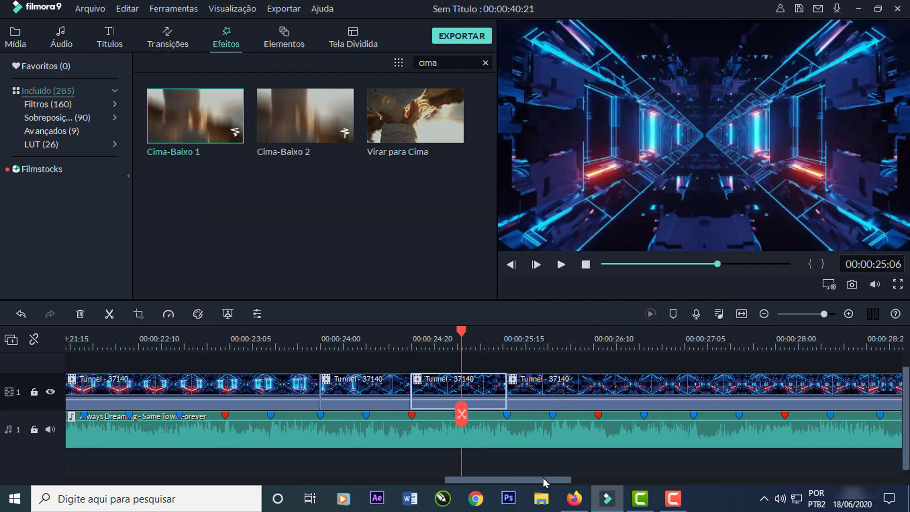
pyautogui.moveTo(545, 481); pyautogui.dragTo(643, 482)
pyautogui.click(722, 341)
pyautogui.click(558, 335)
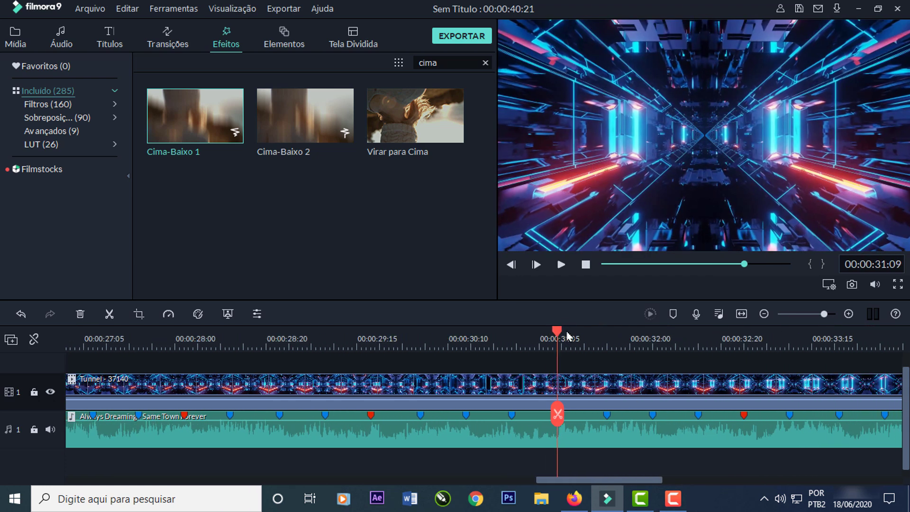
pyautogui.click(466, 340)
pyautogui.hotkey('ctrl', 'z')
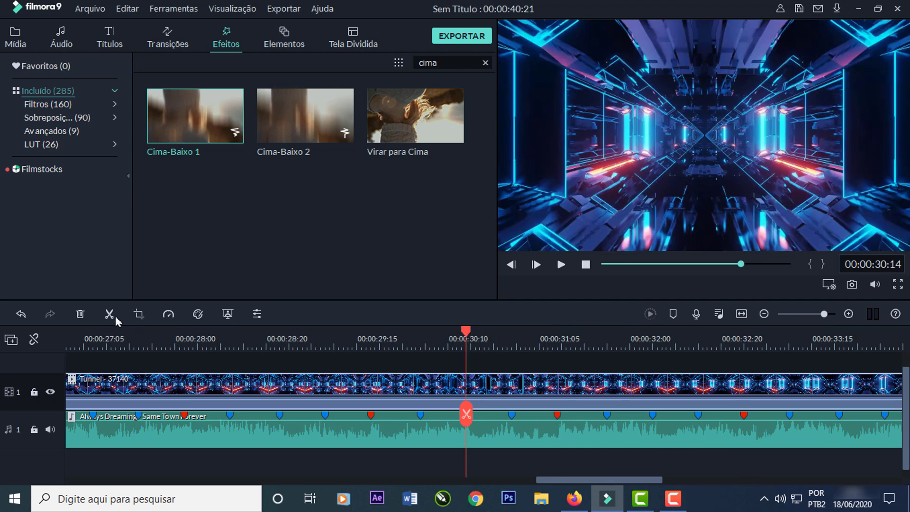
pyautogui.click(109, 314)
pyautogui.click(610, 344)
pyautogui.click(620, 345)
pyautogui.moveTo(620, 345); pyautogui.dragTo(557, 337)
pyautogui.click(109, 314)
# Step: Apply a pan and zoom to the new clip starting at 00:00:30:14, with a 345-wide end frame centred on the tunnel
pyautogui.click(588, 388)
pyautogui.rightClick(588, 389)
pyautogui.click(611, 170)
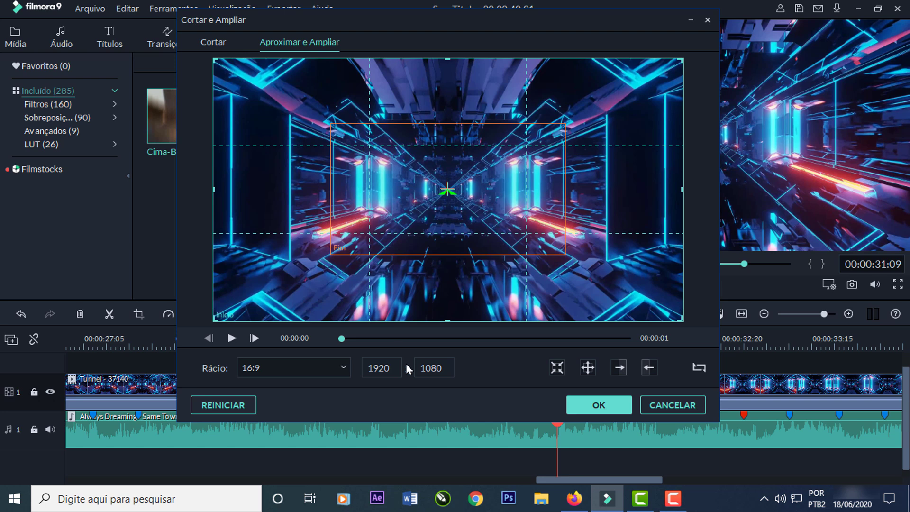
pyautogui.click(408, 222)
pyautogui.moveTo(388, 368); pyautogui.dragTo(338, 376)
pyautogui.write('345')
pyautogui.press('Return')
pyautogui.moveTo(400, 161); pyautogui.dragTo(476, 205)
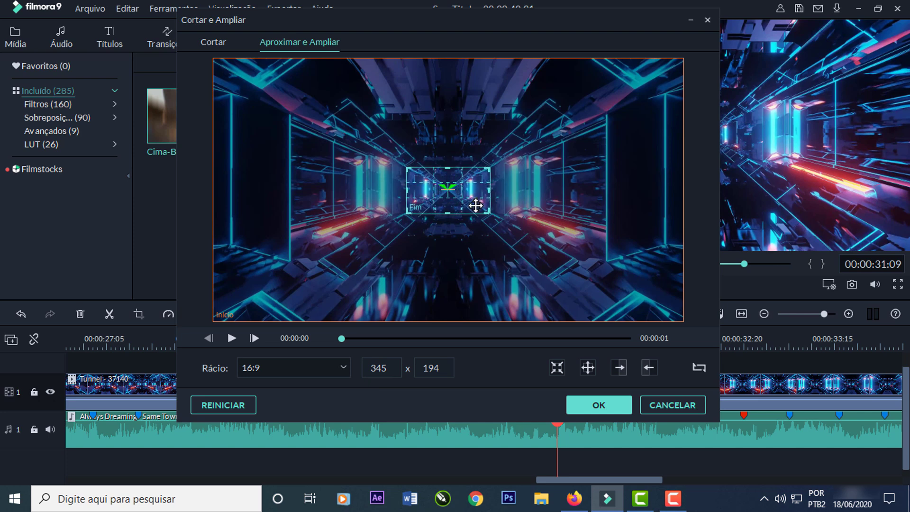
pyautogui.click(599, 405)
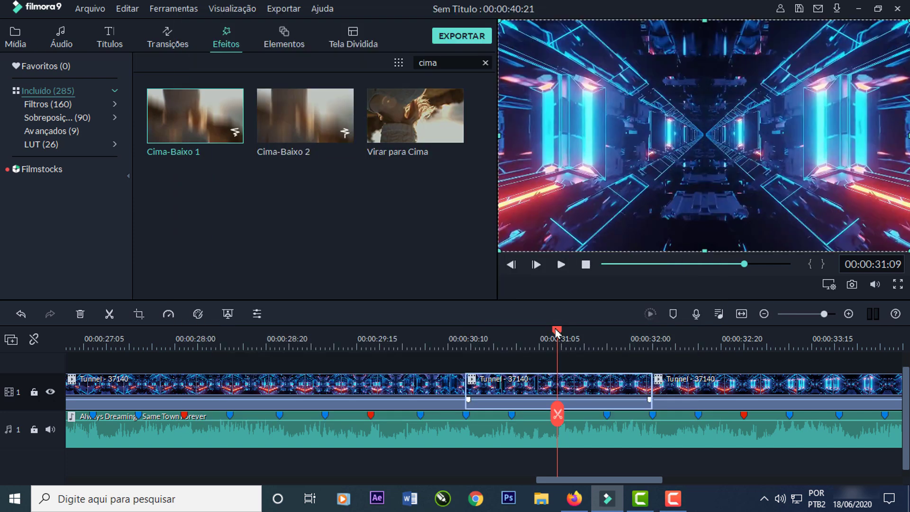
# Step: Split the zoomed clip at 00:00:31:09 and swap the pan-and-zoom start and end frames on its second half
pyautogui.click(109, 314)
pyautogui.click(602, 390)
pyautogui.rightClick(602, 390)
pyautogui.click(642, 161)
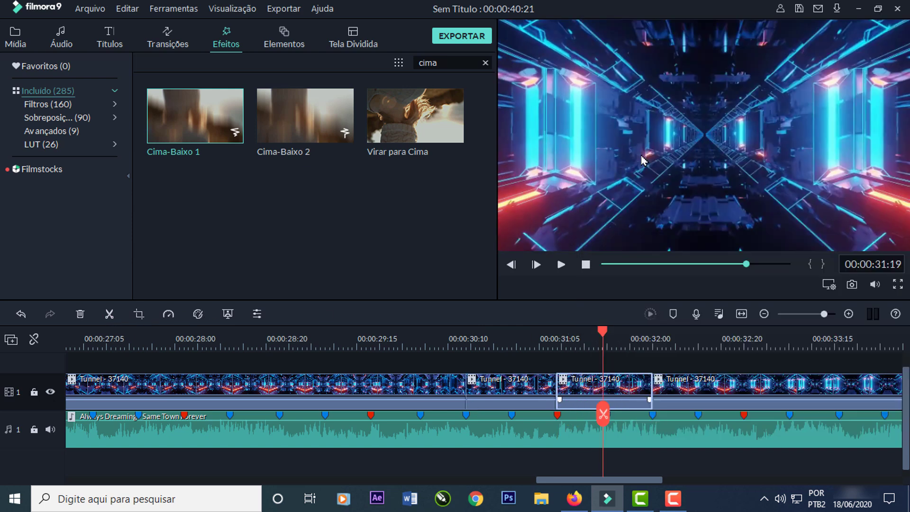
pyautogui.click(699, 370)
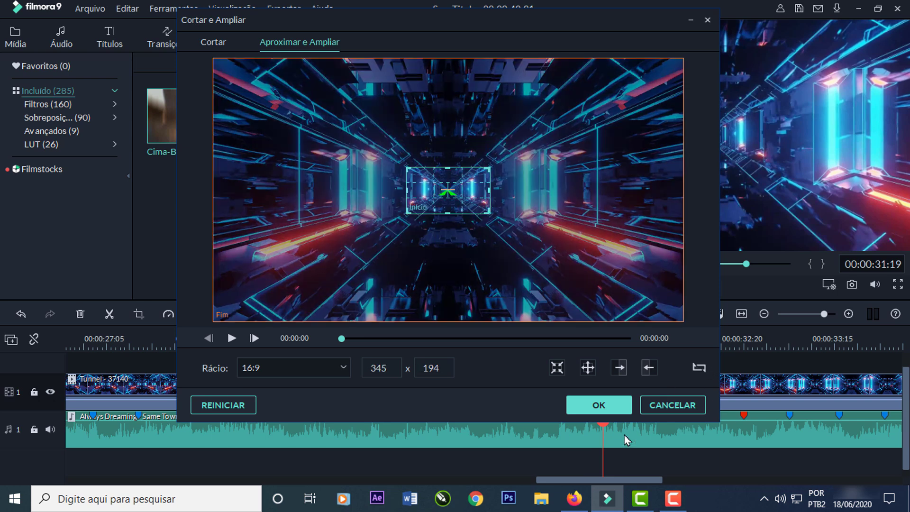
pyautogui.click(607, 405)
# Step: Split the last tunnel clip on the beat markers at 00:00:37:03 and 00:00:38:19
pyautogui.moveTo(624, 482); pyautogui.dragTo(700, 481)
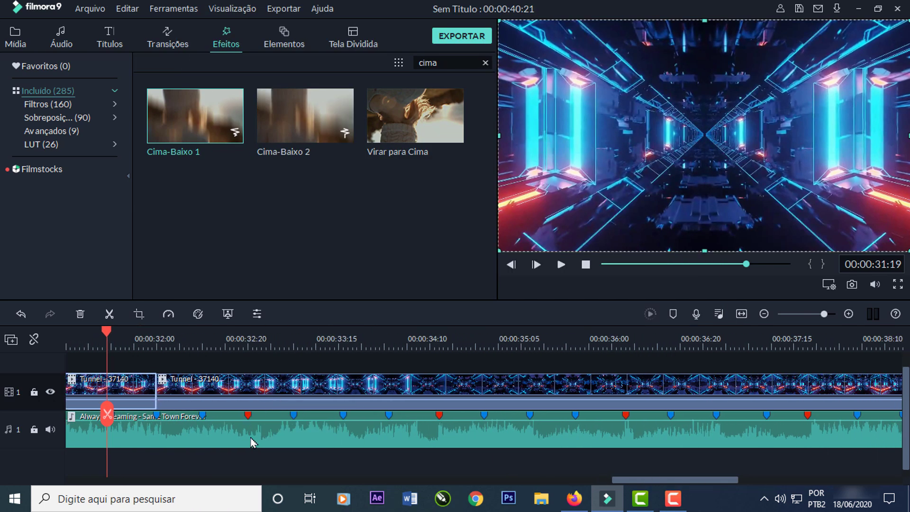
pyautogui.moveTo(709, 336); pyautogui.dragTo(406, 334)
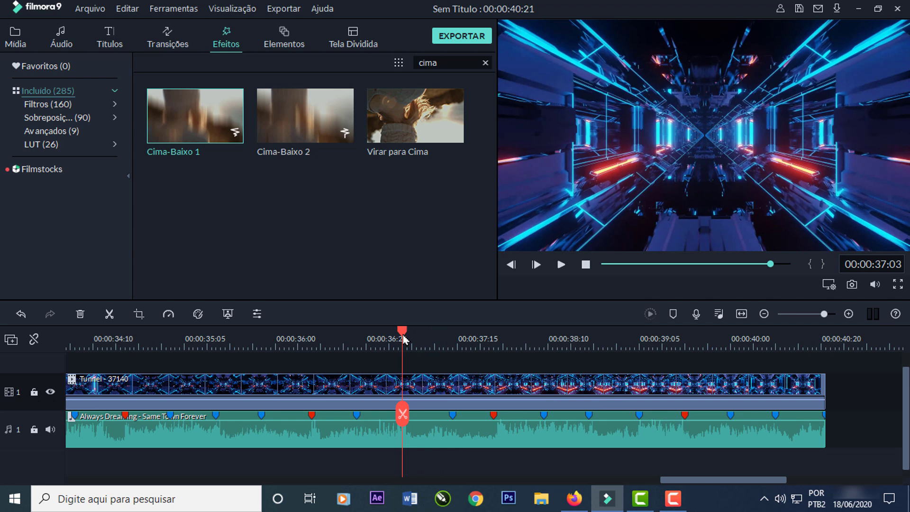
pyautogui.click(500, 389)
pyautogui.click(109, 314)
pyautogui.moveTo(402, 337); pyautogui.dragTo(589, 341)
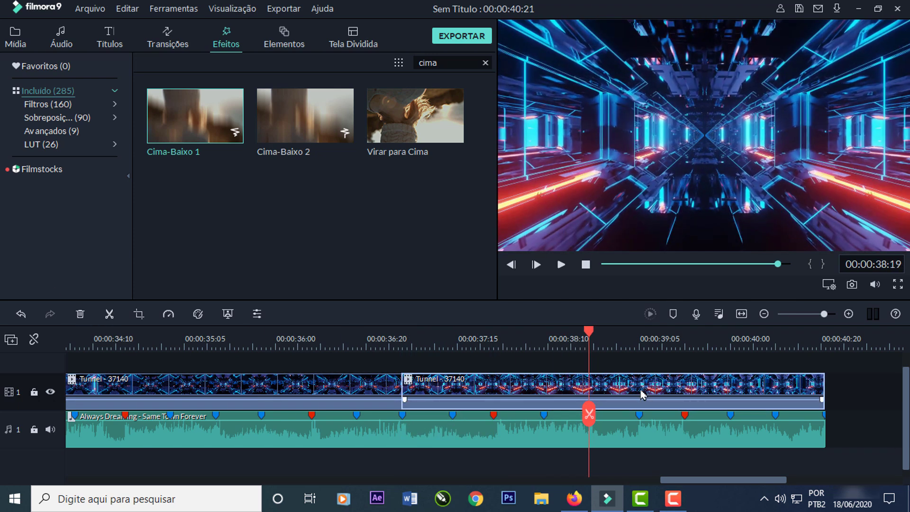
pyautogui.click(110, 314)
# Step: Place the playhead at 00:00:37:23 and give the clip starting at 00:00:37:03 a pan and zoom with a 345-wide end frame centred on the tunnel
pyautogui.click(598, 339)
pyautogui.moveTo(616, 339); pyautogui.dragTo(493, 338)
pyautogui.rightClick(514, 389)
pyautogui.click(569, 155)
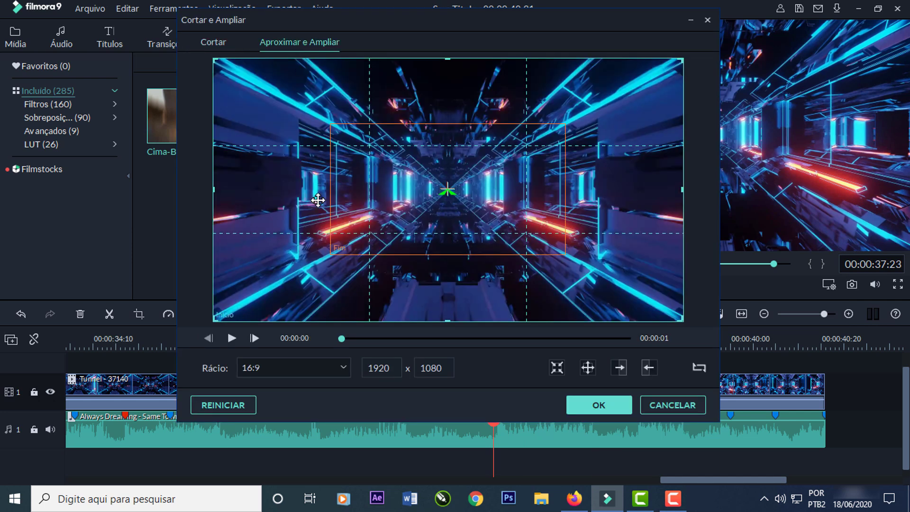
pyautogui.click(337, 177)
pyautogui.write('345')
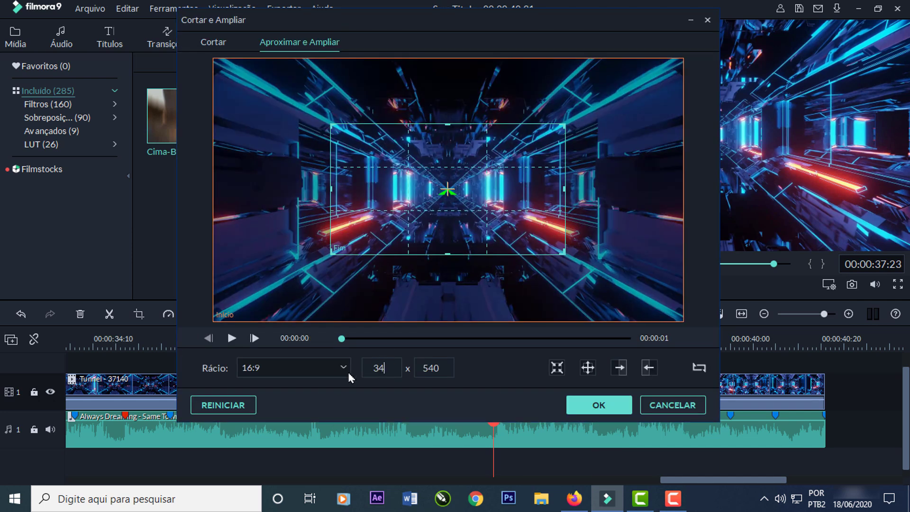
pyautogui.press('Return')
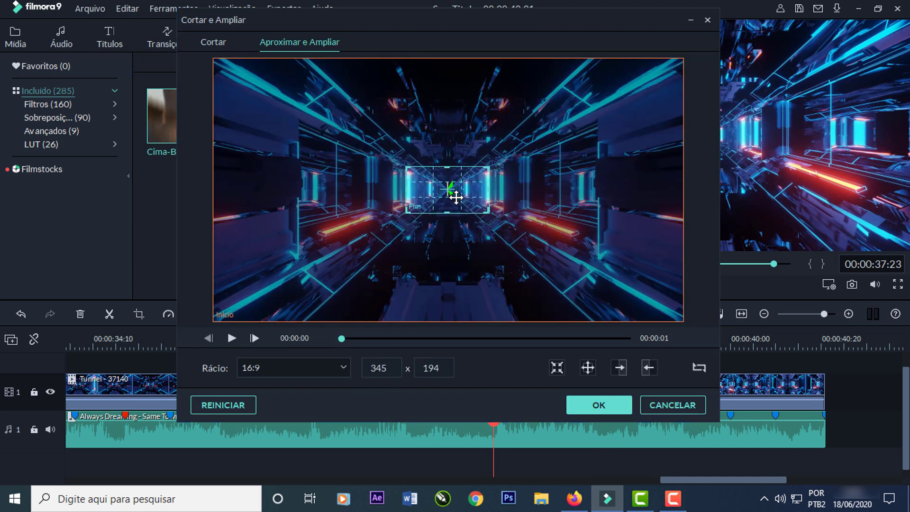
pyautogui.click(598, 405)
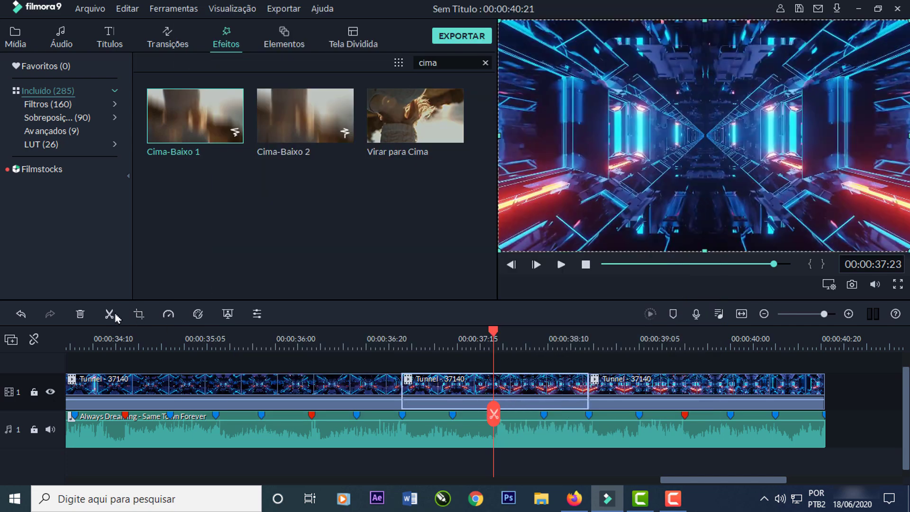
# Step: Split the zoomed clip at 00:00:37:23 and swap the pan-and-zoom start and end frames on its second half
pyautogui.click(109, 314)
pyautogui.click(534, 390)
pyautogui.rightClick(546, 389)
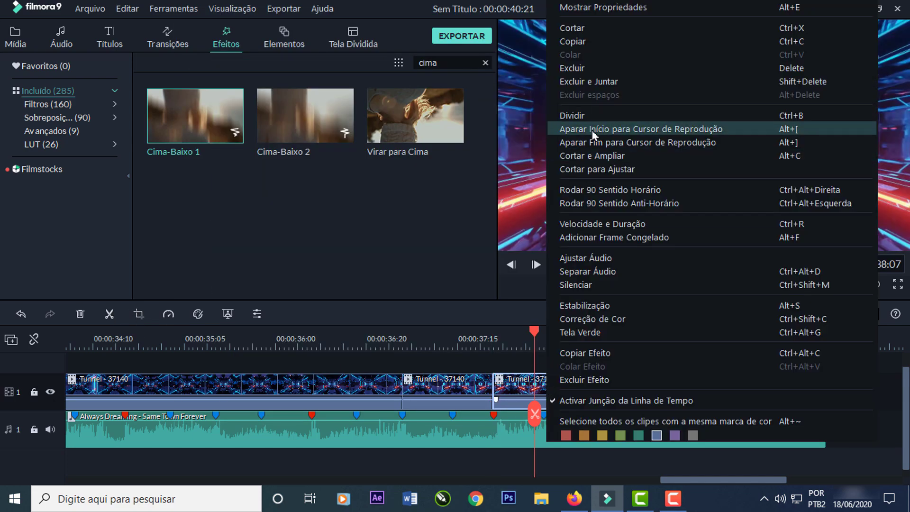
pyautogui.click(591, 156)
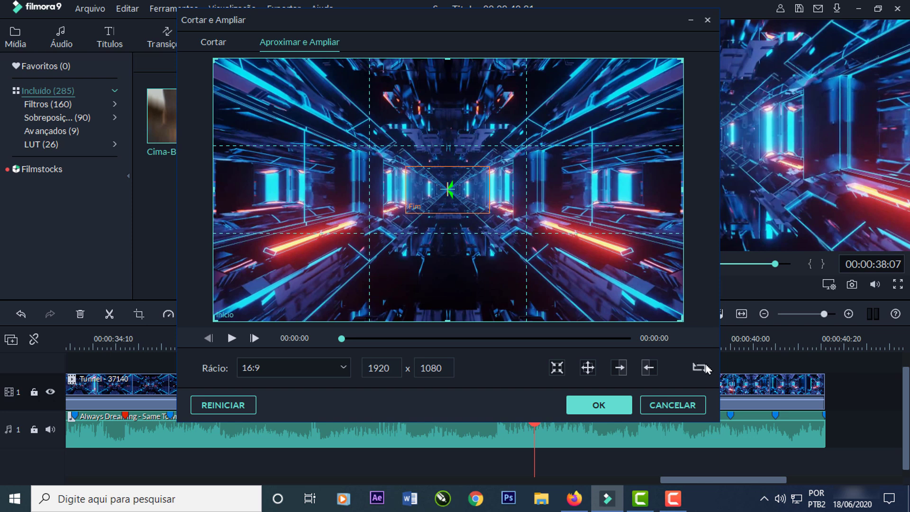
pyautogui.click(699, 370)
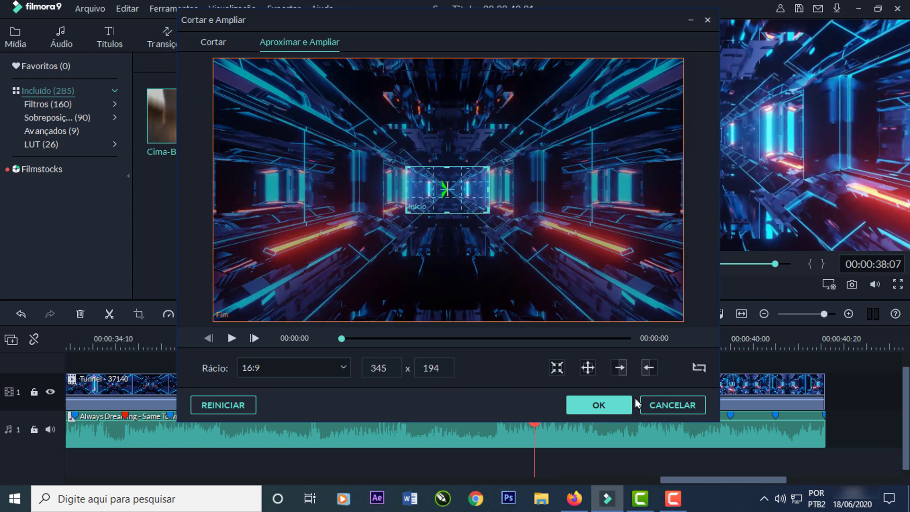
pyautogui.click(610, 406)
# Step: Fit the whole project in the timeline and play the edit from the beginning
pyautogui.click(742, 314)
pyautogui.press('Home')
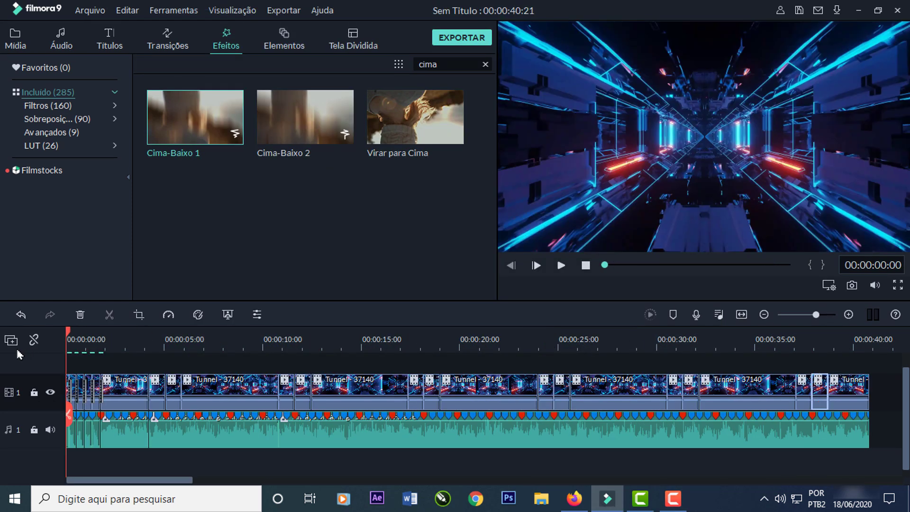
pyautogui.scroll(1, 899, 421)
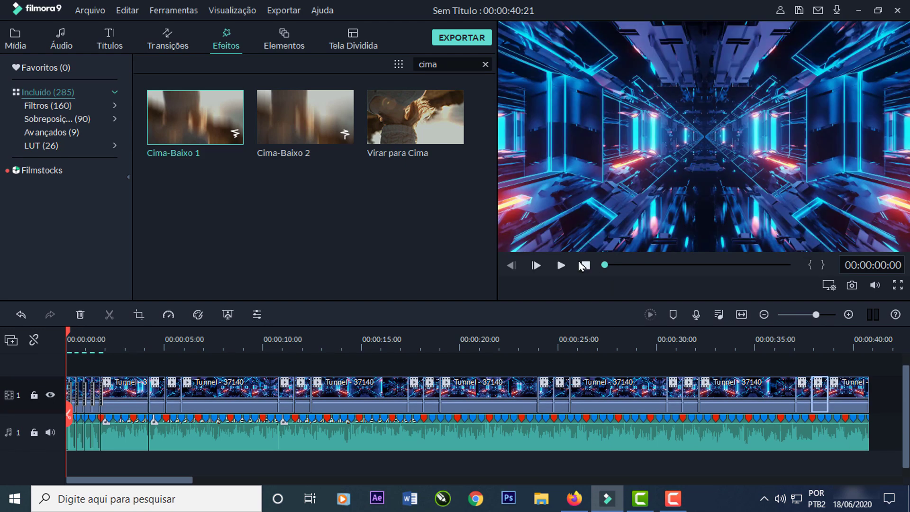
pyautogui.click(561, 267)
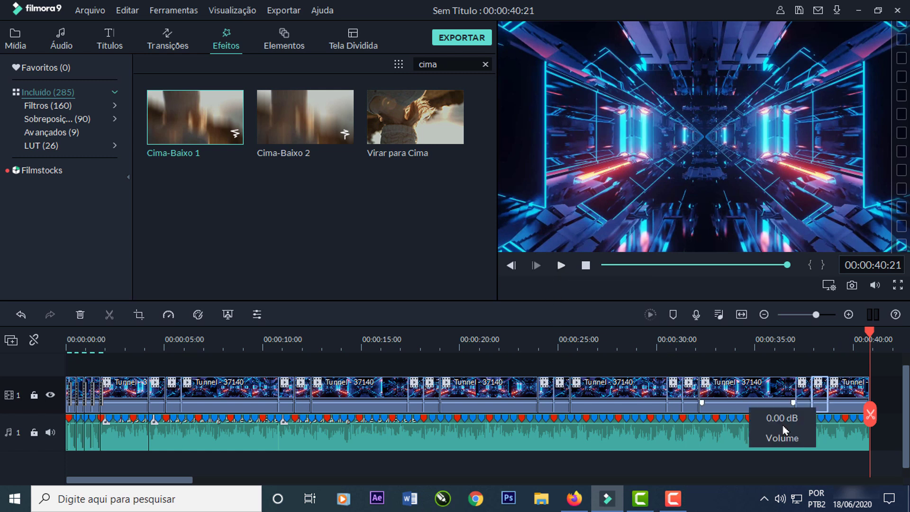
# Step: Fade out the last music clip from 00:00:38:19 to its end
pyautogui.click(836, 436)
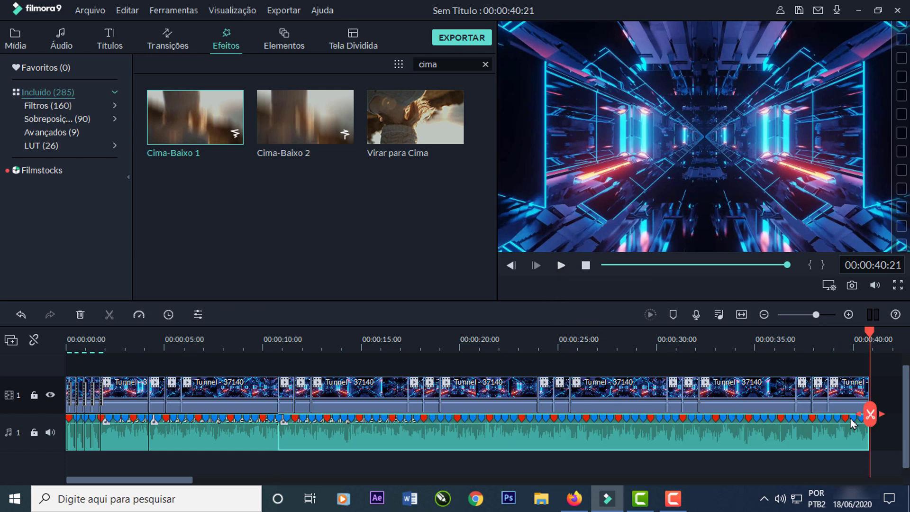
pyautogui.scroll(2, 833, 335)
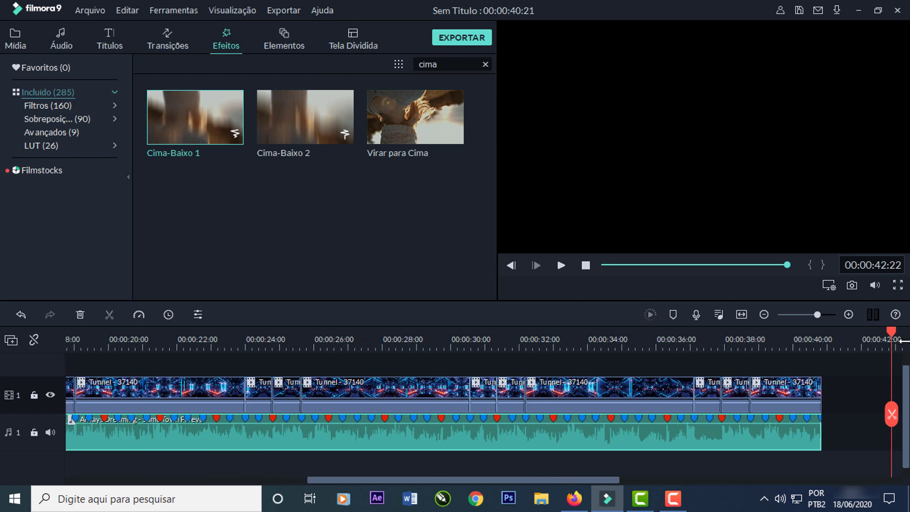
pyautogui.scroll(2, 721, 345)
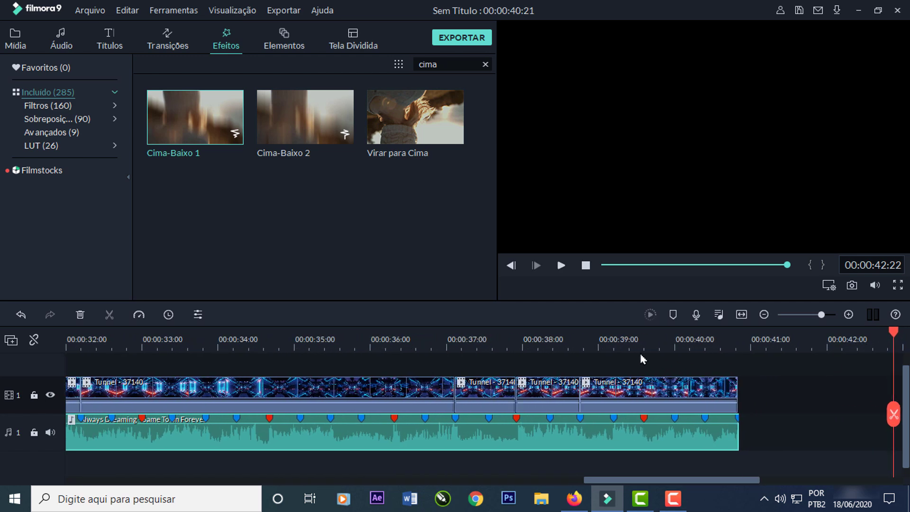
pyautogui.scroll(2, 664, 341)
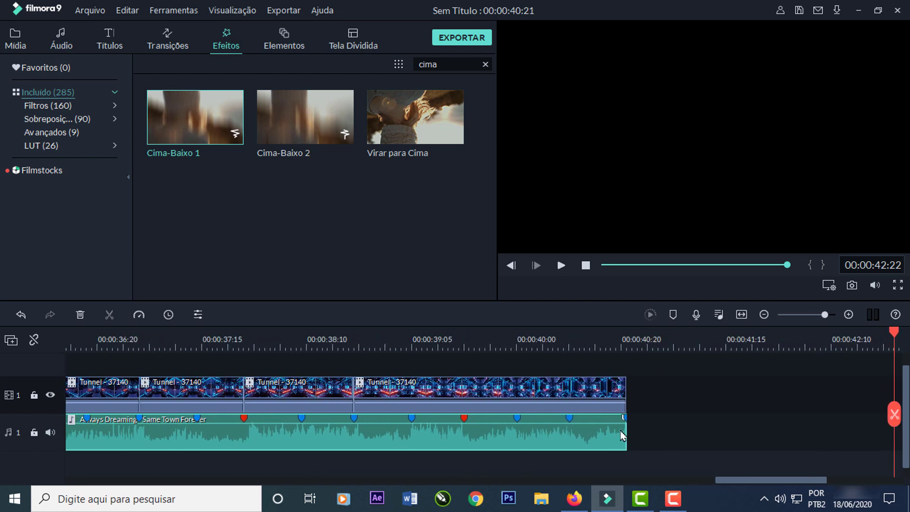
pyautogui.moveTo(623, 420); pyautogui.dragTo(356, 416)
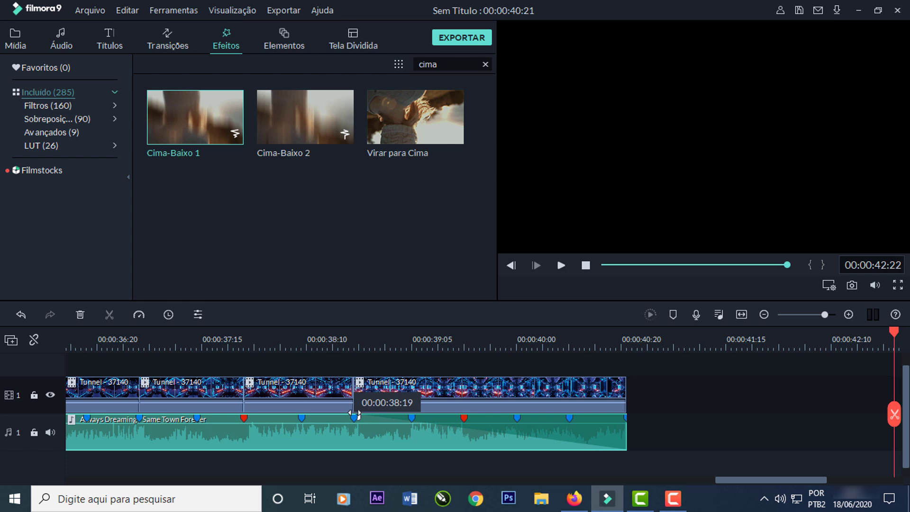
pyautogui.click(560, 265)
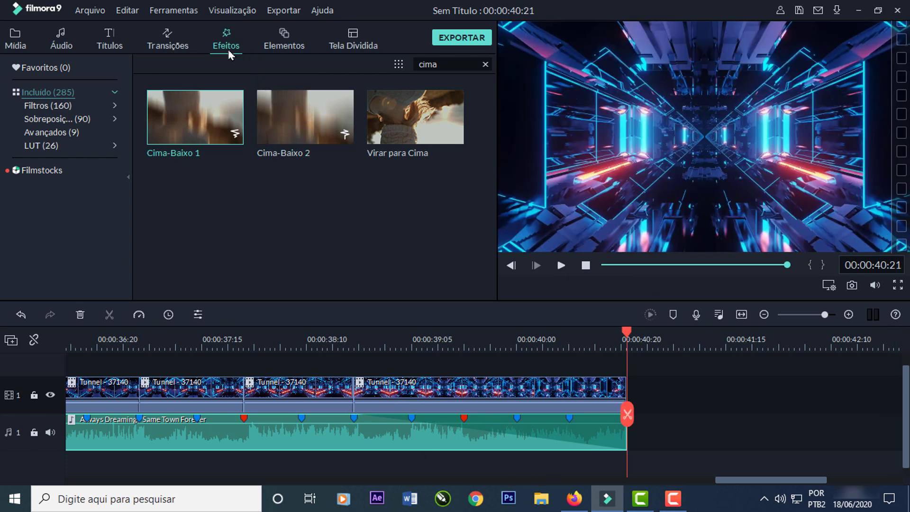
# Step: Add the Desvanecer transition to the end of the last tunnel clip
pyautogui.click(176, 48)
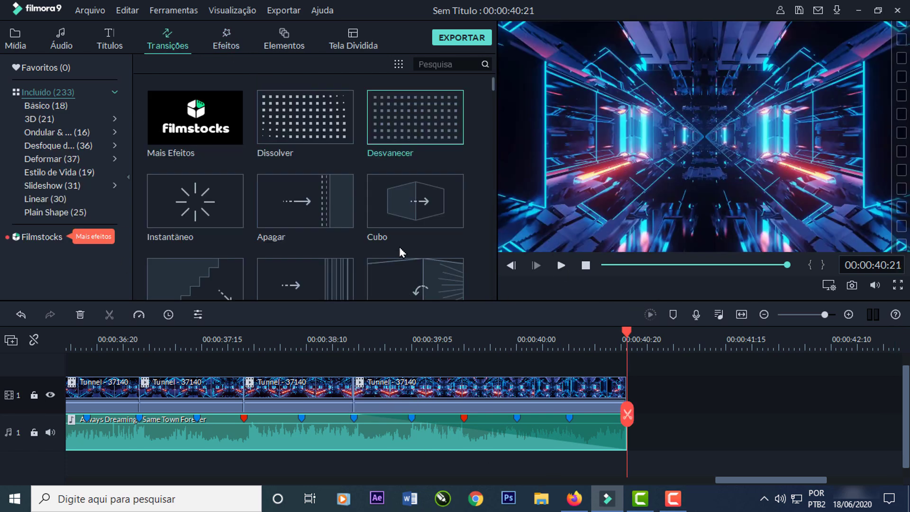
pyautogui.moveTo(407, 140); pyautogui.dragTo(622, 420)
pyautogui.moveTo(626, 331); pyautogui.dragTo(260, 332)
pyautogui.click(217, 334)
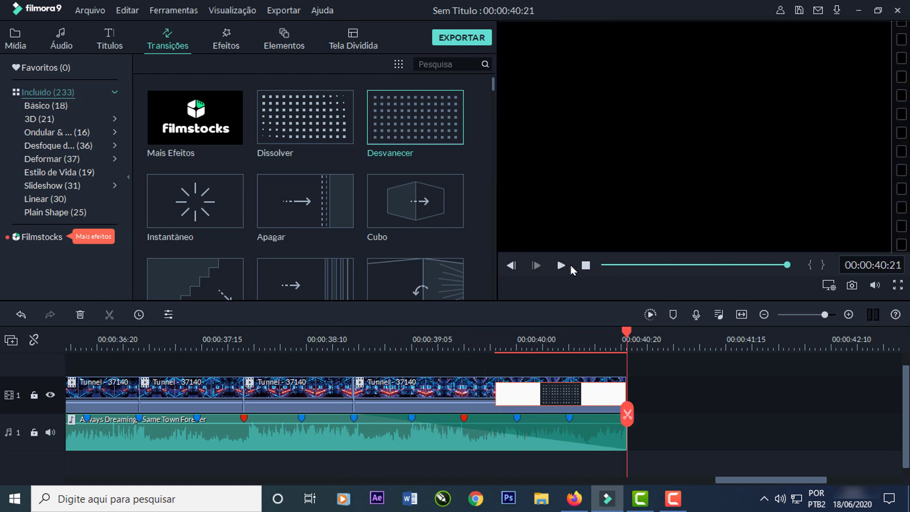
# Step: Place the Créditos 2 title above the video at about 00:00:05:00 and extend it to a duration of 00:00:06:14
pyautogui.click(741, 316)
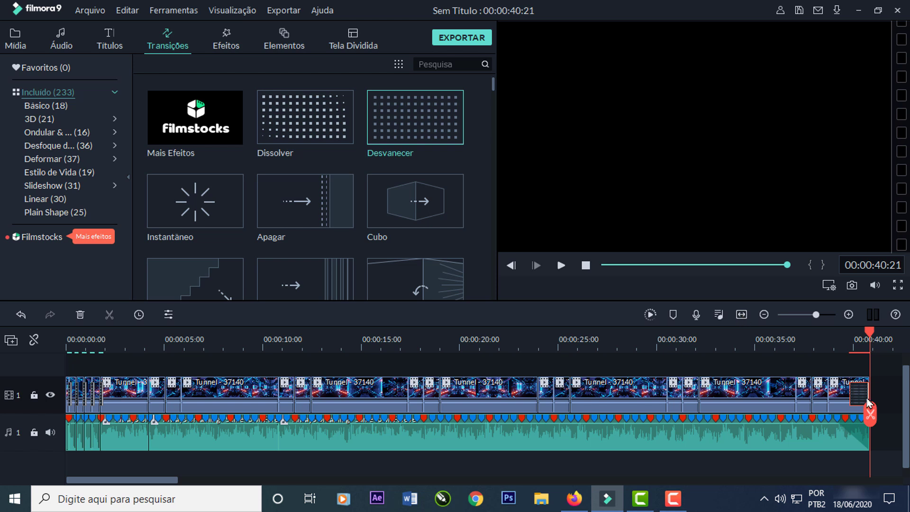
pyautogui.moveTo(906, 435); pyautogui.dragTo(906, 425)
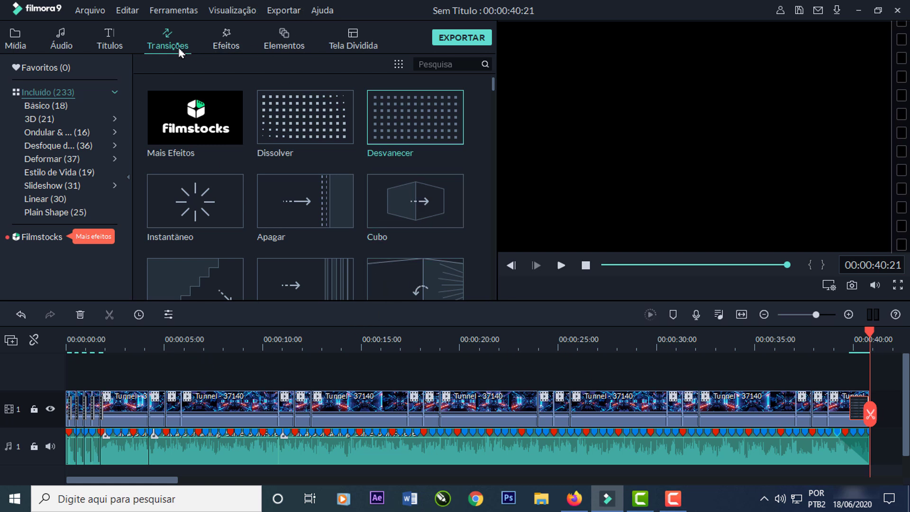
pyautogui.click(110, 40)
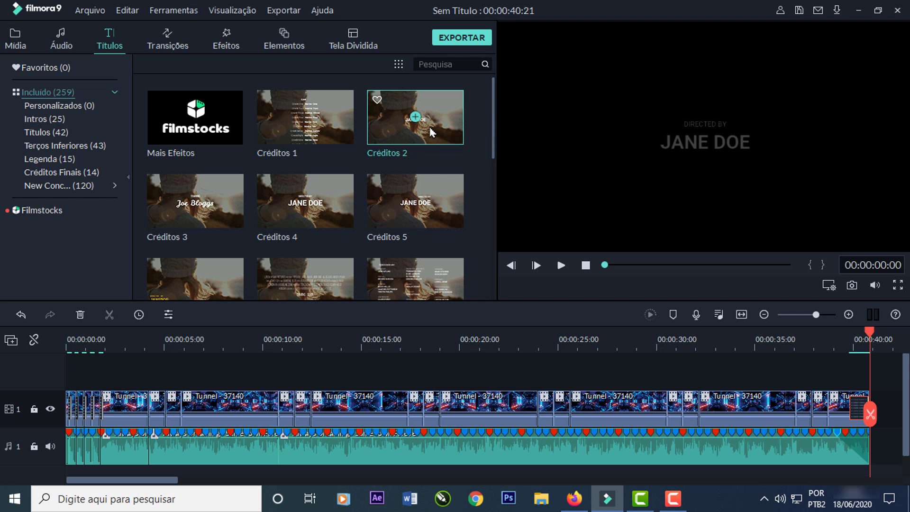
pyautogui.moveTo(409, 136); pyautogui.dragTo(166, 381)
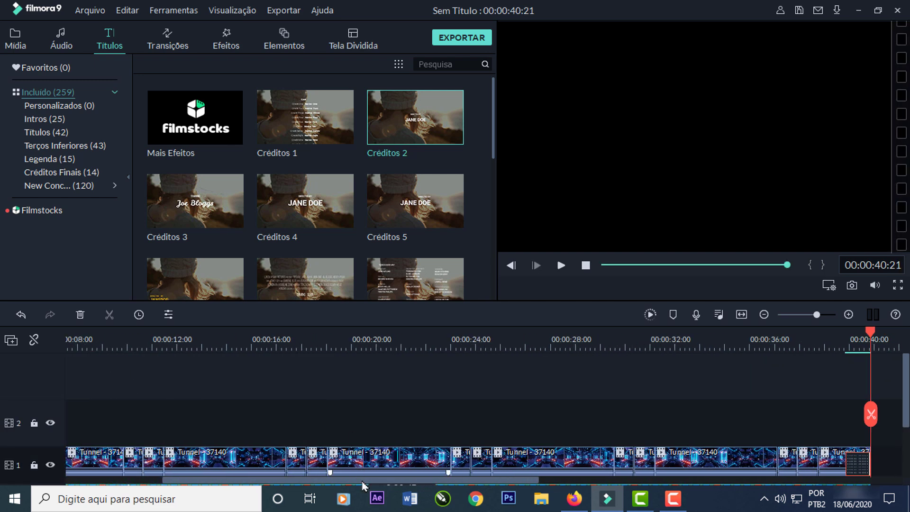
pyautogui.moveTo(353, 480); pyautogui.dragTo(211, 482)
pyautogui.moveTo(904, 417); pyautogui.dragTo(905, 457)
pyautogui.scroll(1, 905, 457)
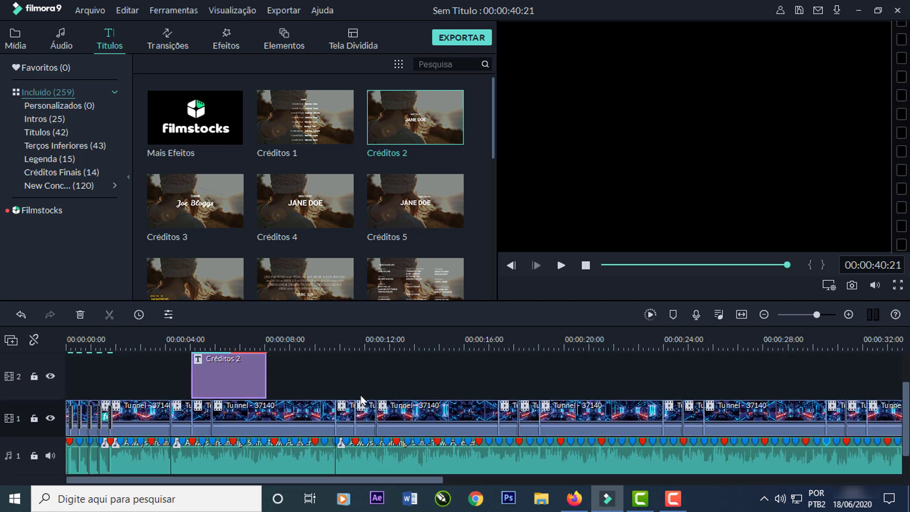
pyautogui.moveTo(264, 381); pyautogui.dragTo(354, 382)
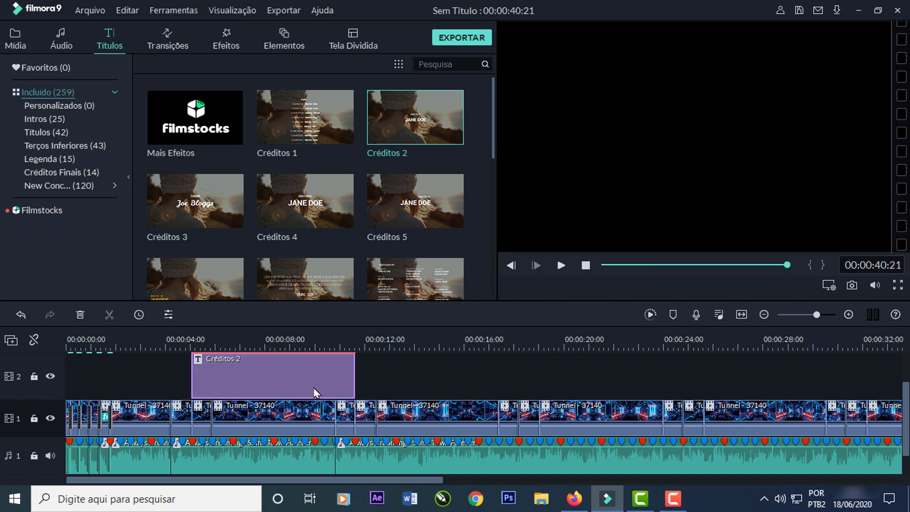
# Step: Replace the title text with "Vai Mano!" on two lines at font size 90 and open its advanced text editing
pyautogui.doubleClick(311, 383)
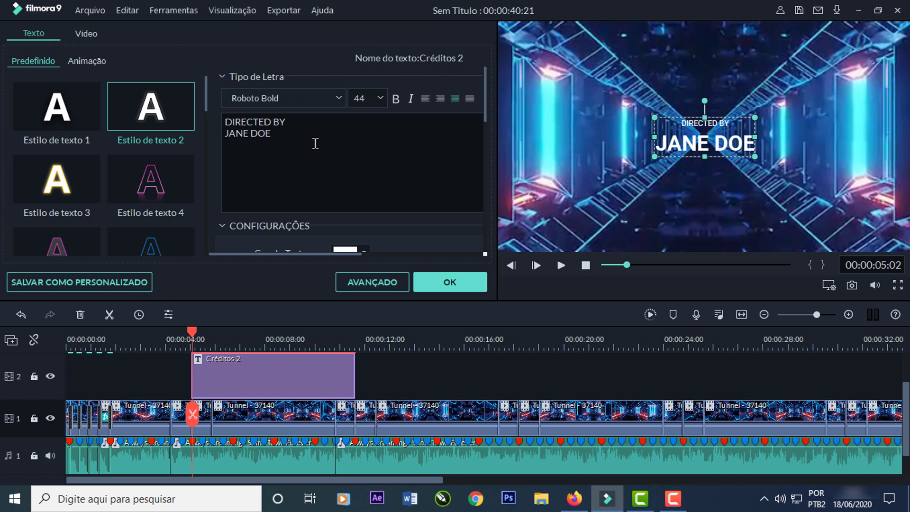
pyautogui.moveTo(284, 142); pyautogui.dragTo(216, 126)
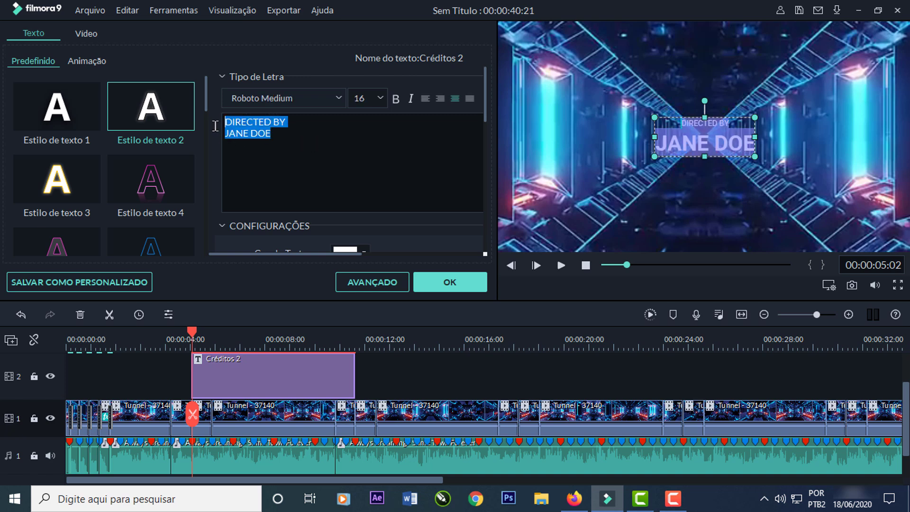
pyautogui.write('Vai Mano')
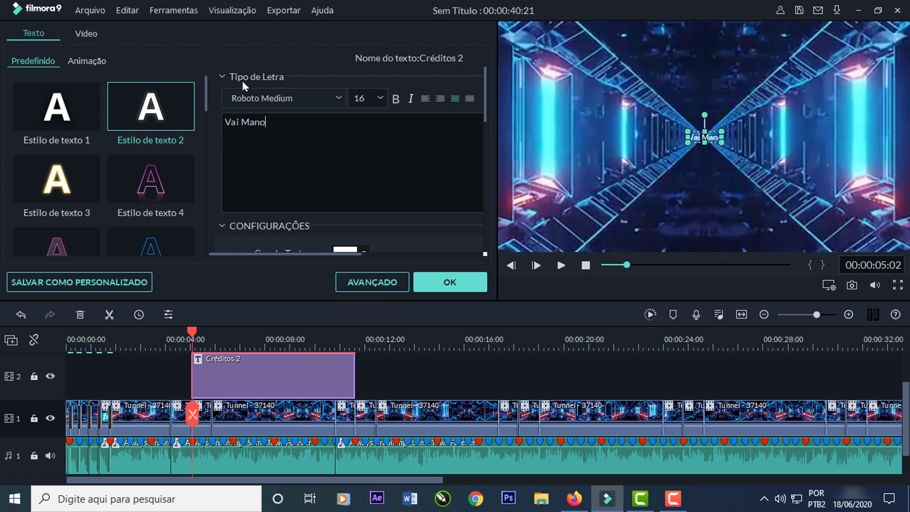
pyautogui.write('!')
pyautogui.press('Return')
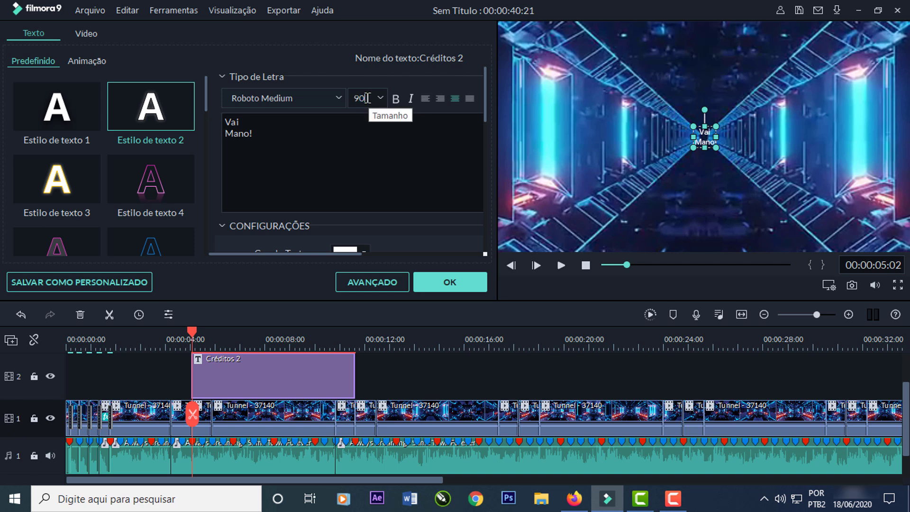
pyautogui.press('Return')
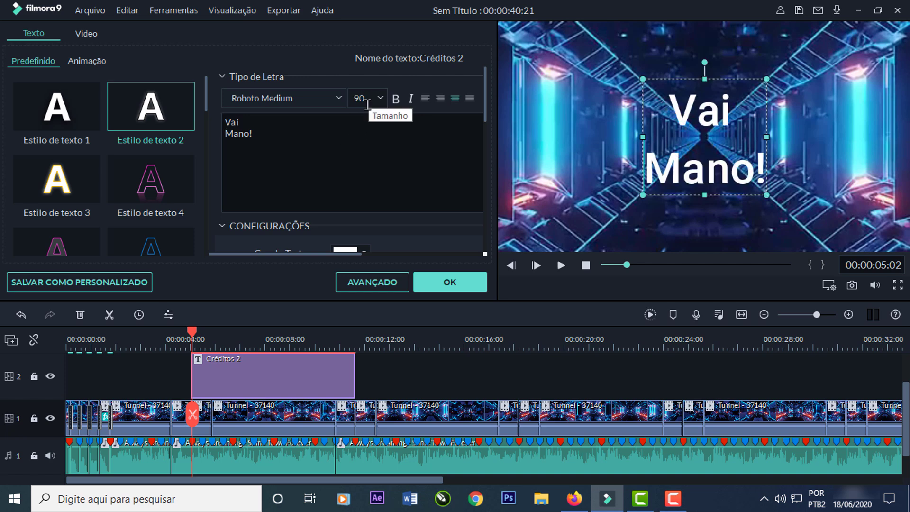
pyautogui.click(366, 285)
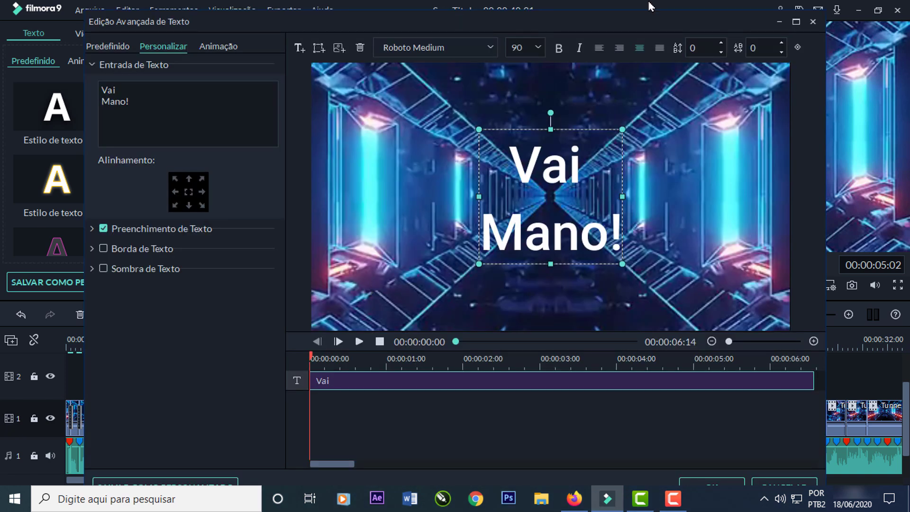
# Step: Set the title's line spacing to -20 and its font to Patua One
pyautogui.click(701, 55)
pyautogui.write('-20')
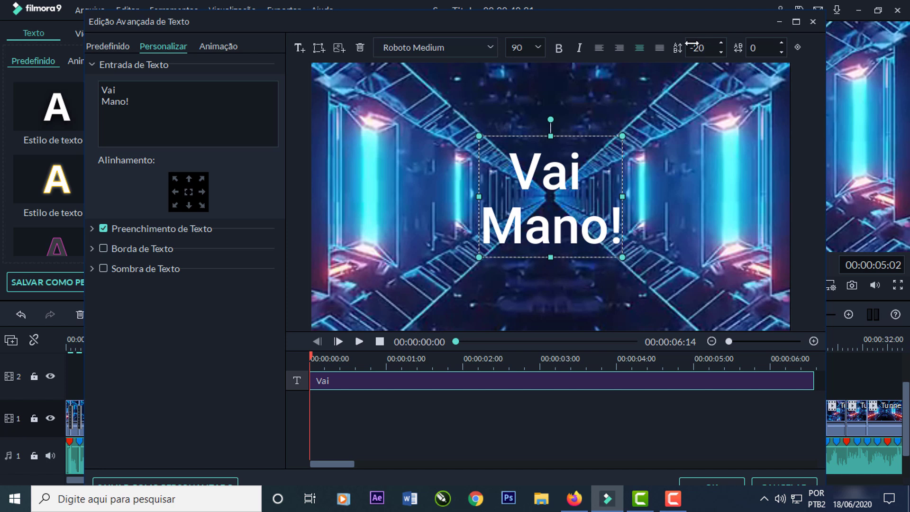
pyautogui.click(462, 48)
pyautogui.write('patua One')
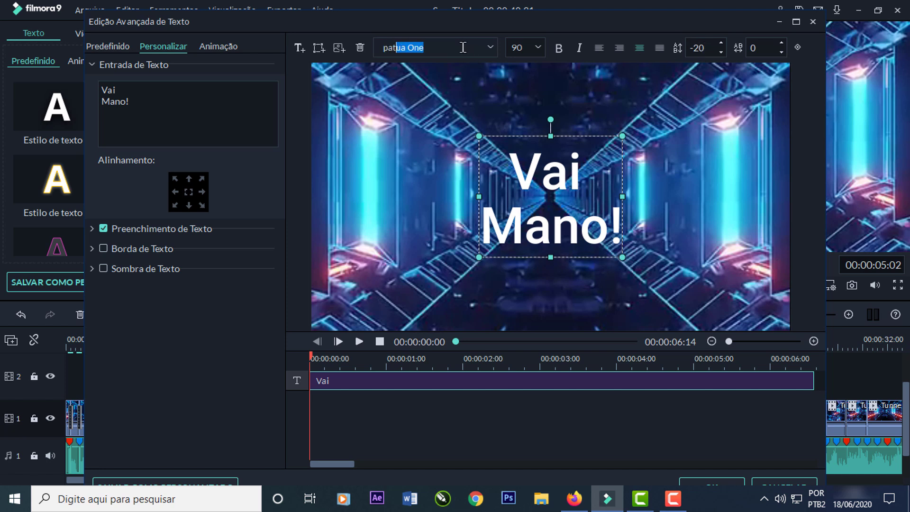
pyautogui.press('Return')
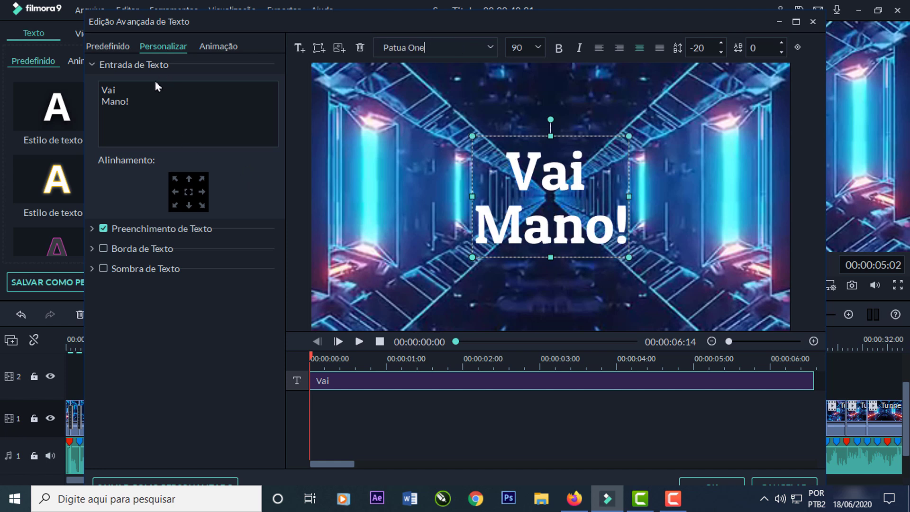
# Step: Apply the Estilo de texto 2 preset and the Crescer e Encolher animation to the title
pyautogui.click(124, 50)
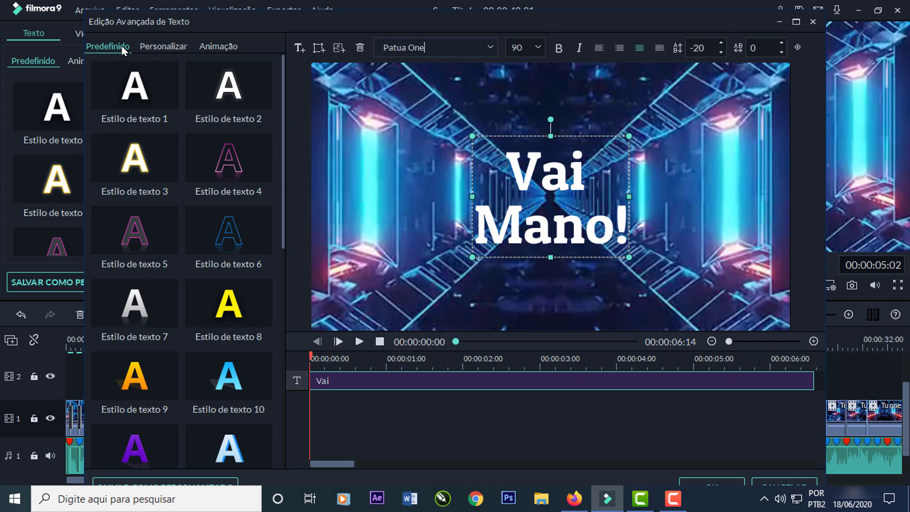
pyautogui.click(238, 96)
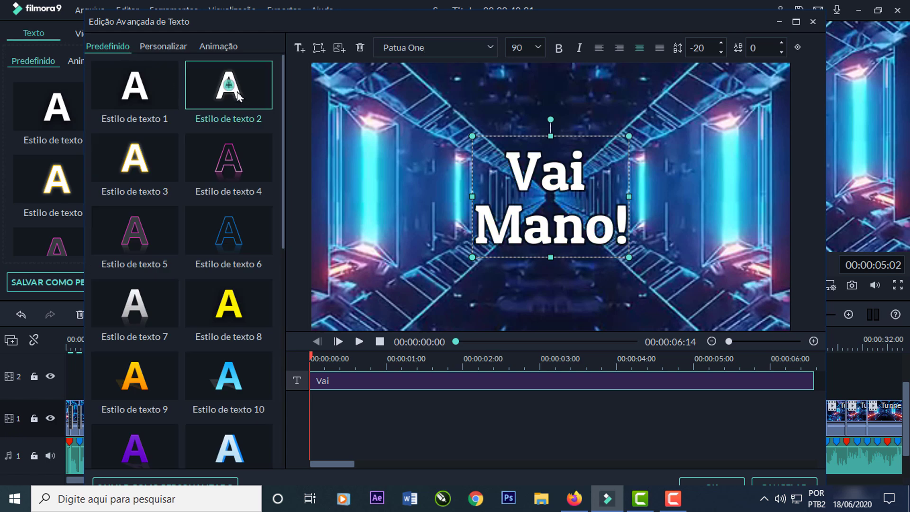
pyautogui.click(221, 49)
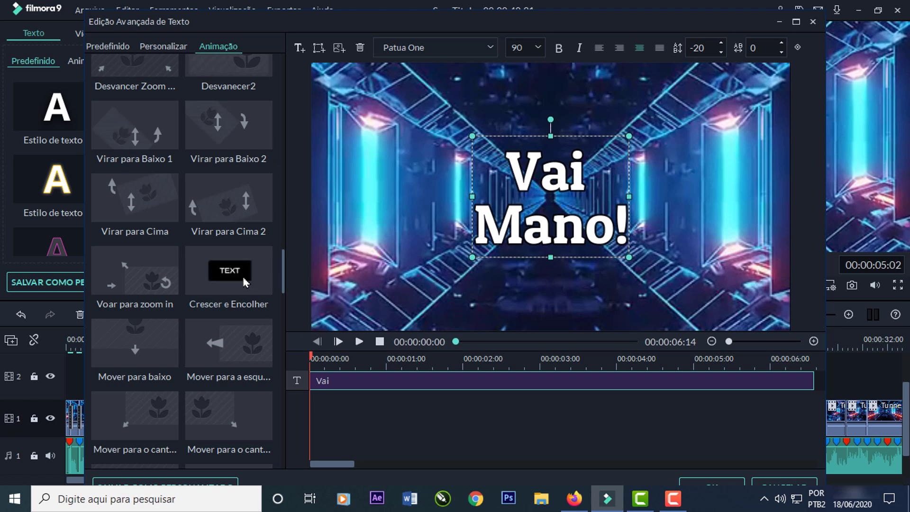
pyautogui.moveTo(283, 274)
pyautogui.mouseDown()
pyautogui.moveTo(289, 58)
pyautogui.moveTo(280, 209)
pyautogui.moveTo(290, 277)
pyautogui.mouseUp()
pyautogui.scroll(-3, 289, 279)
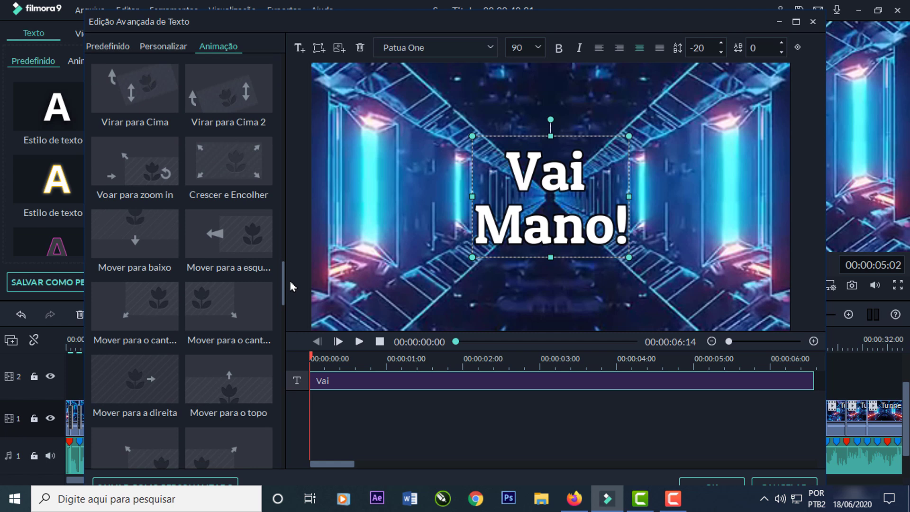
pyautogui.scroll(1, 289, 278)
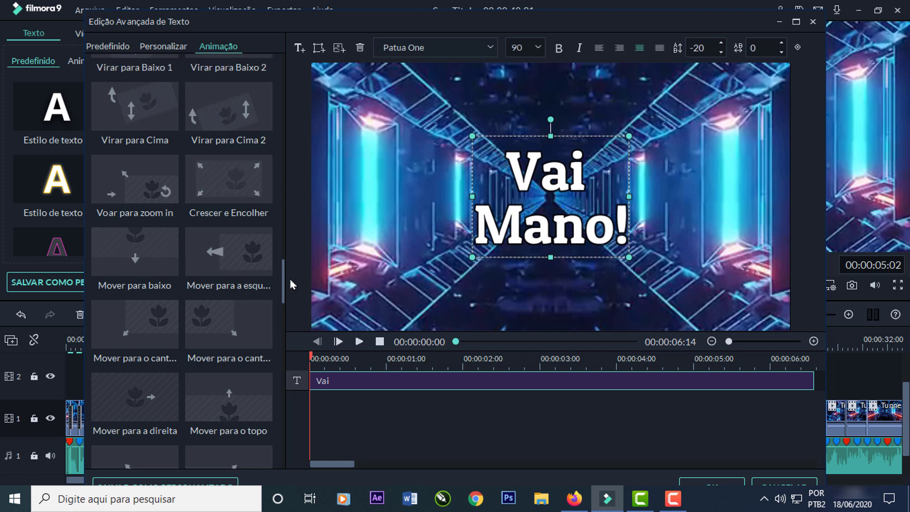
pyautogui.click(256, 199)
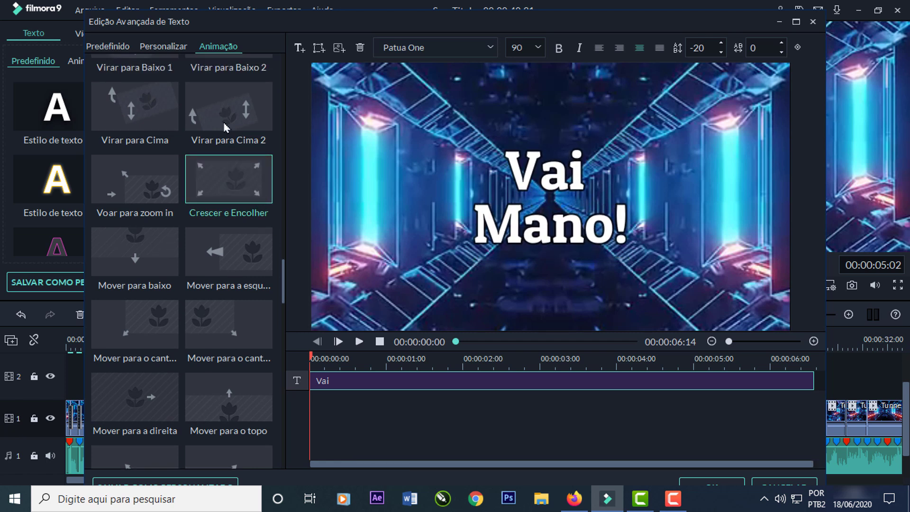
# Step: Turn off the title's text shadow and check its fill settings
pyautogui.click(157, 49)
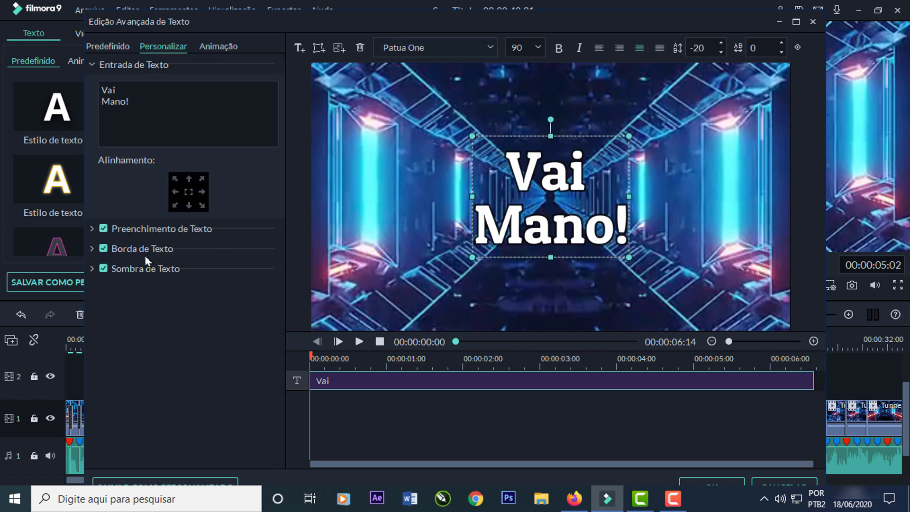
pyautogui.click(104, 269)
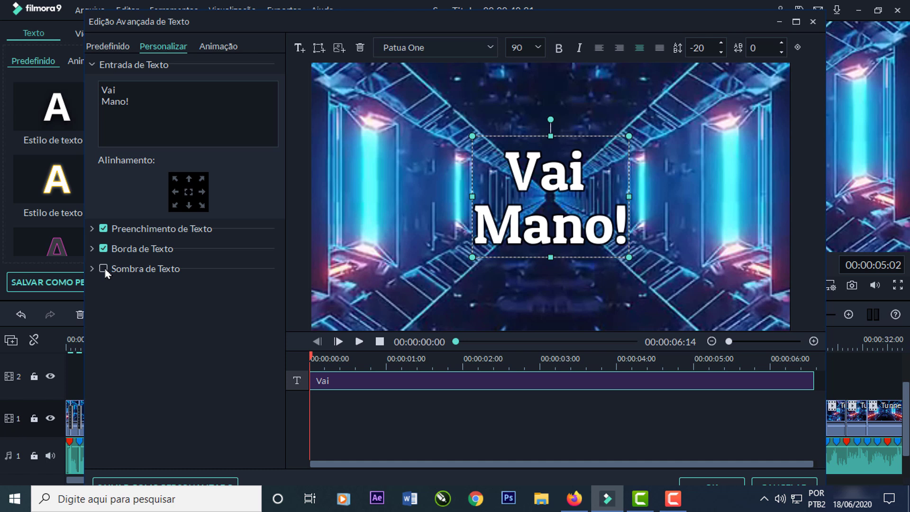
pyautogui.click(93, 229)
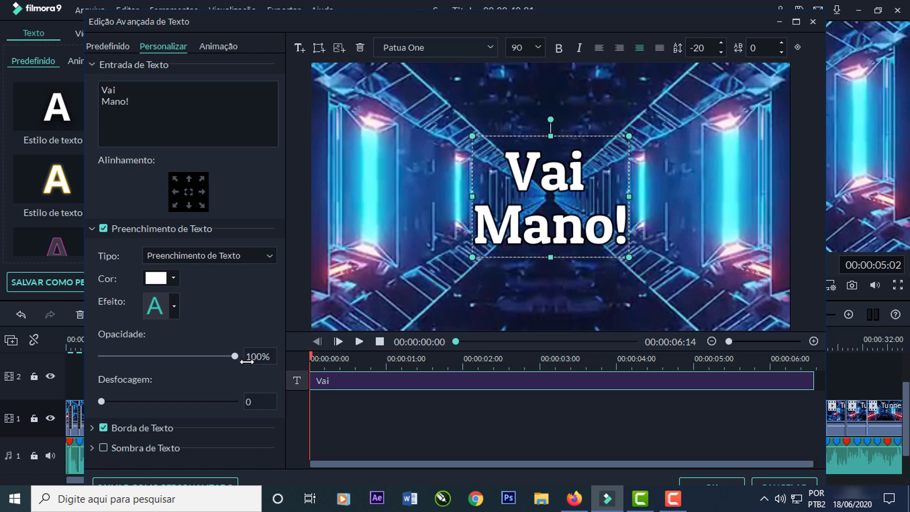
pyautogui.click(93, 229)
# Step: Change the title's border colour to dark blue #000030 and accept the advanced text edits
pyautogui.click(93, 249)
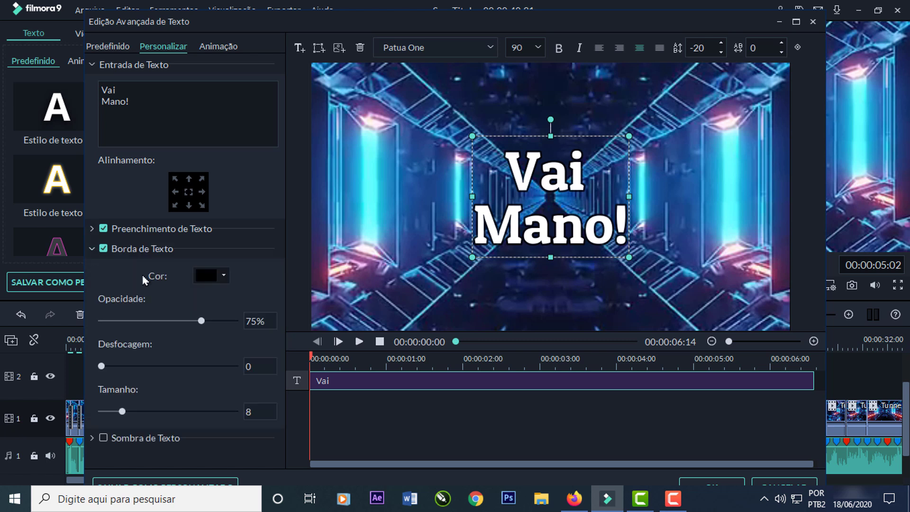
pyautogui.click(224, 277)
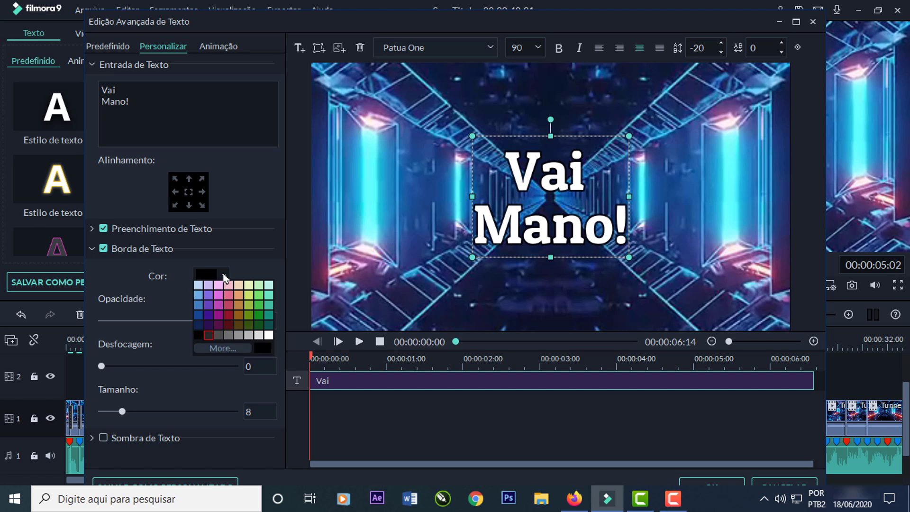
pyautogui.click(219, 350)
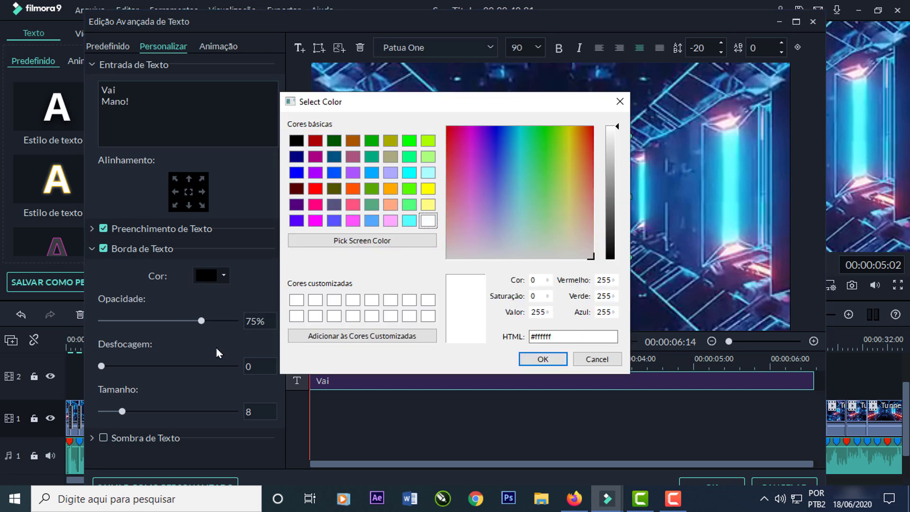
pyautogui.click(298, 157)
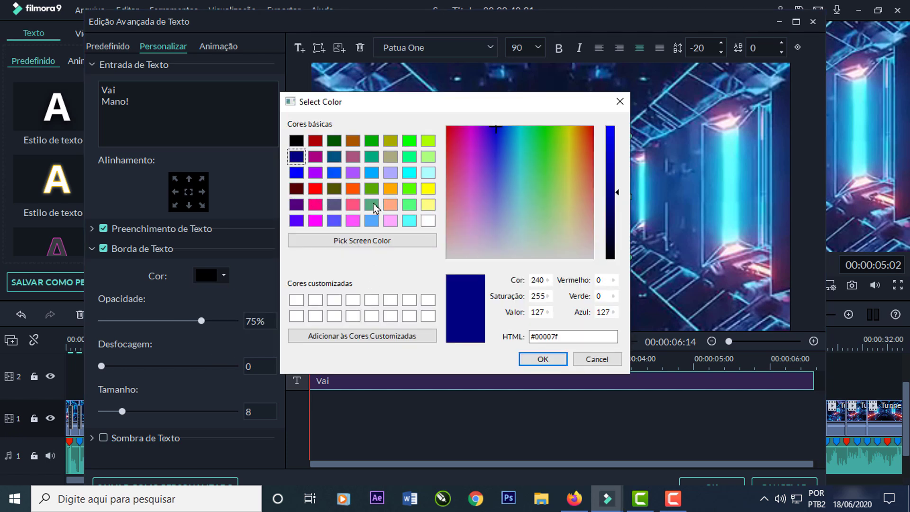
pyautogui.moveTo(618, 193); pyautogui.dragTo(619, 235)
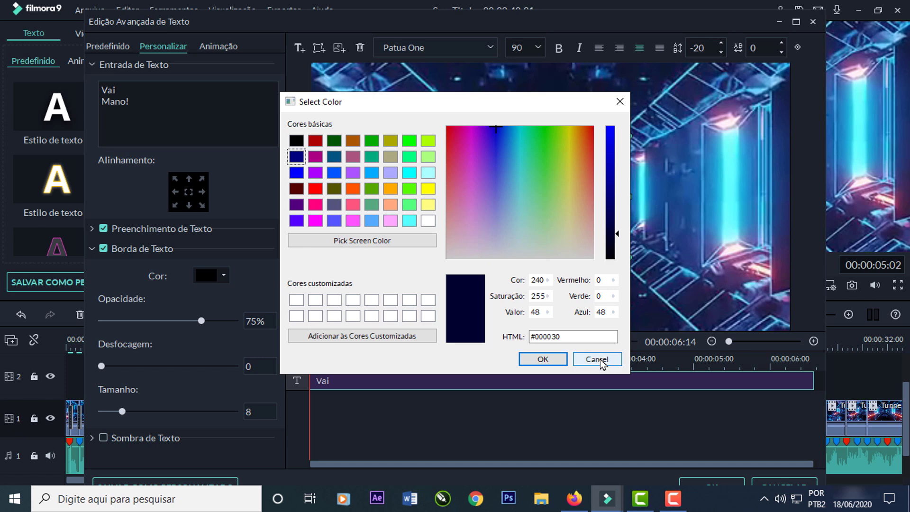
pyautogui.moveTo(573, 336); pyautogui.dragTo(516, 336)
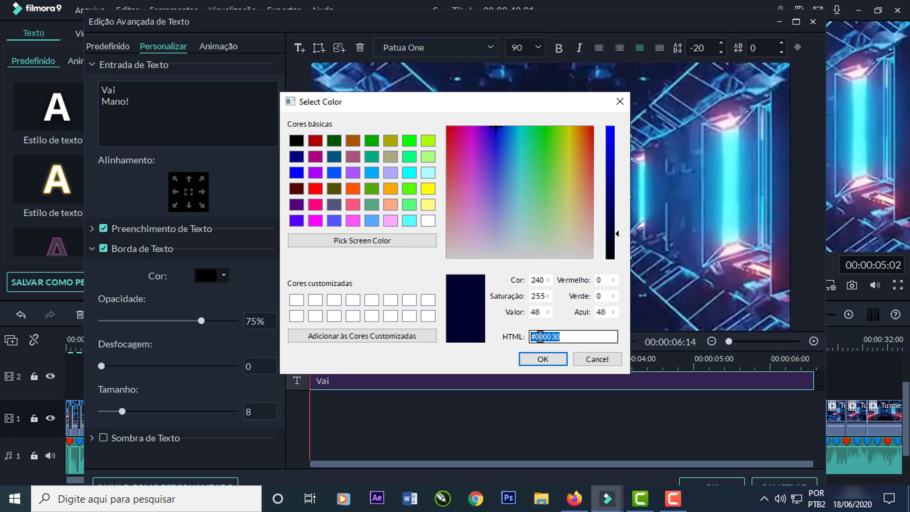
pyautogui.click(543, 359)
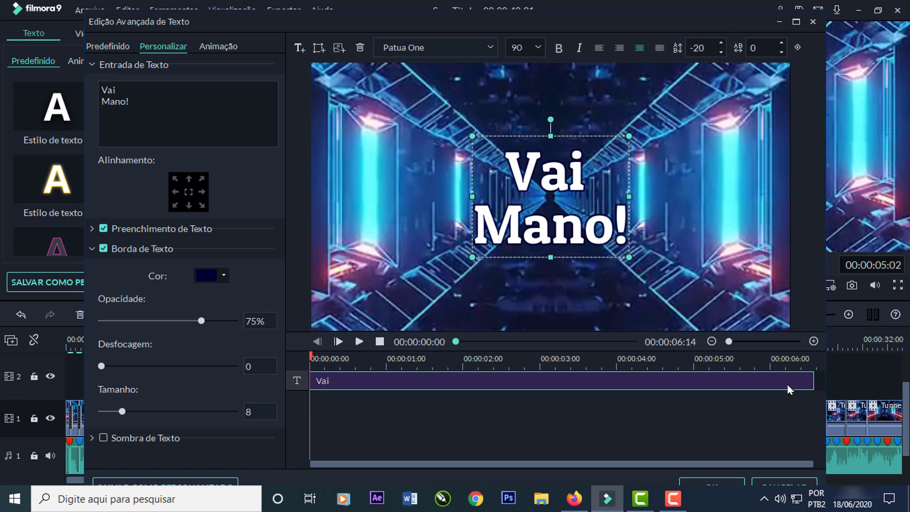
pyautogui.click(729, 485)
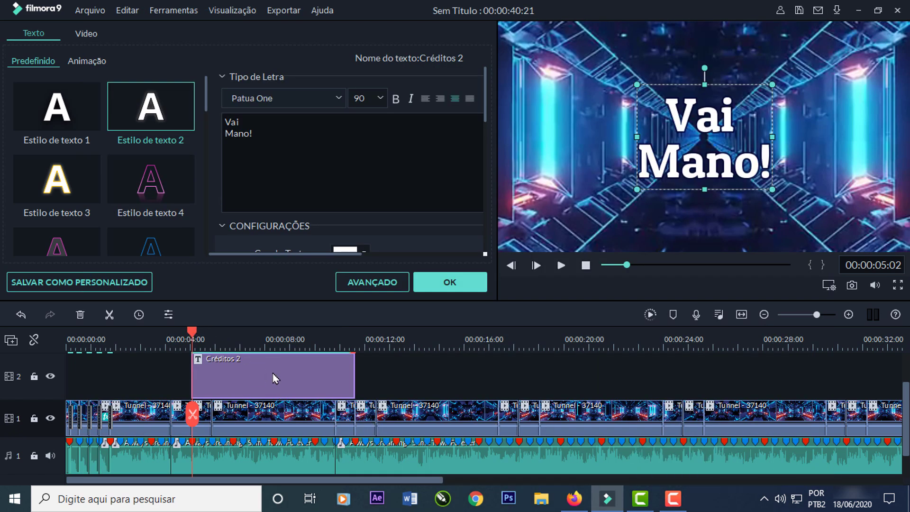
# Step: Lock video track 1 and paste a copy of the title directly after the original at 00:00:11:16
pyautogui.click(34, 418)
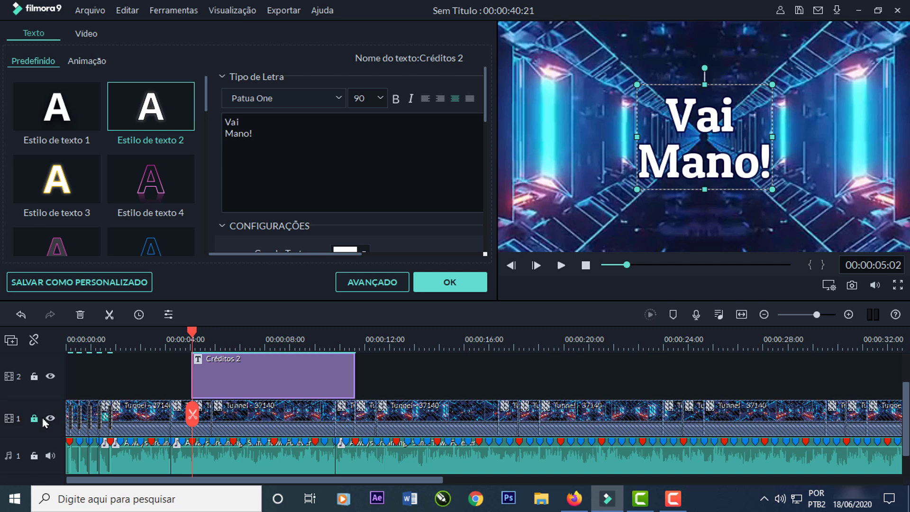
pyautogui.rightClick(262, 388)
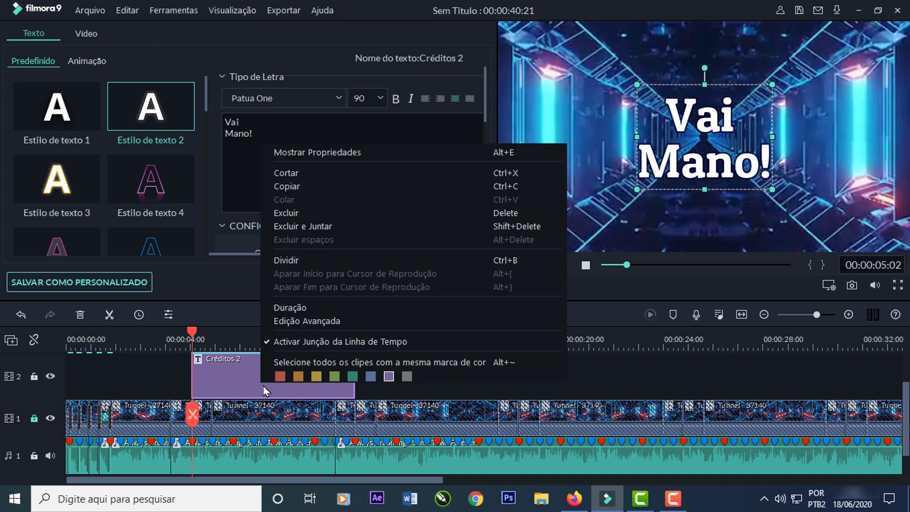
pyautogui.click(287, 186)
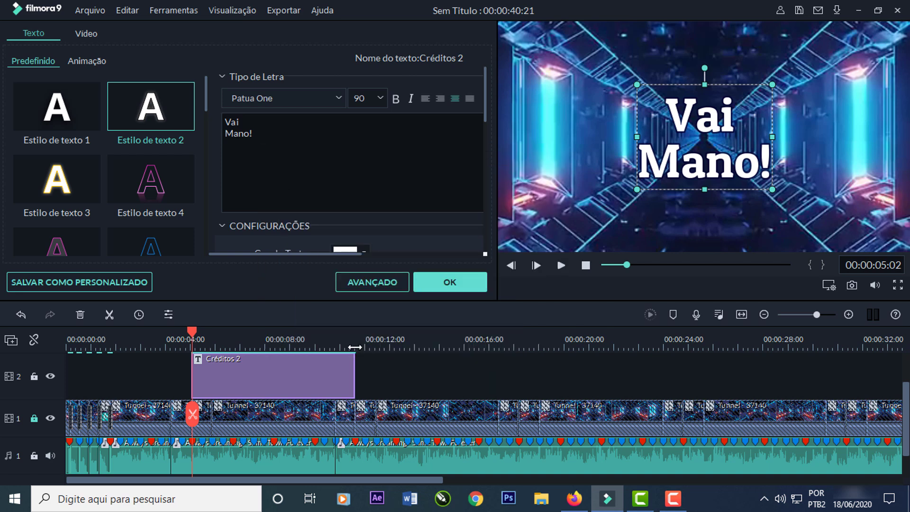
pyautogui.click(354, 348)
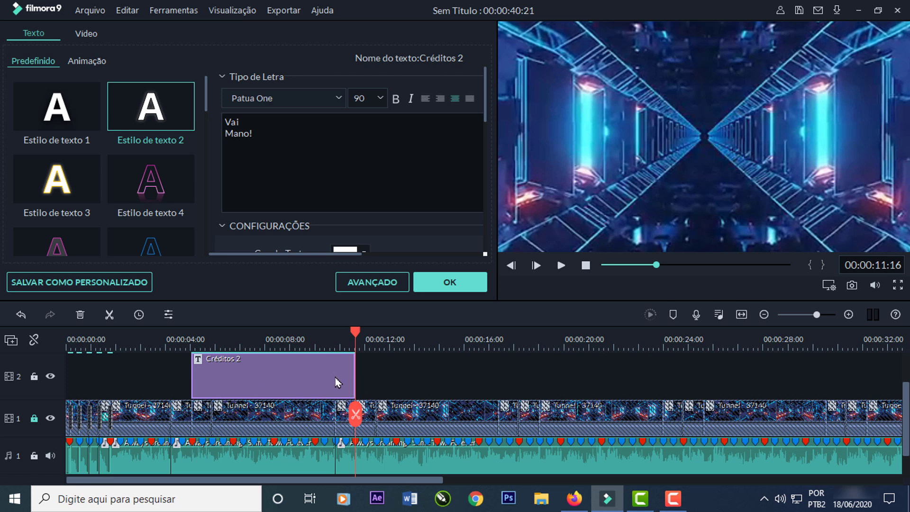
pyautogui.rightClick(385, 376)
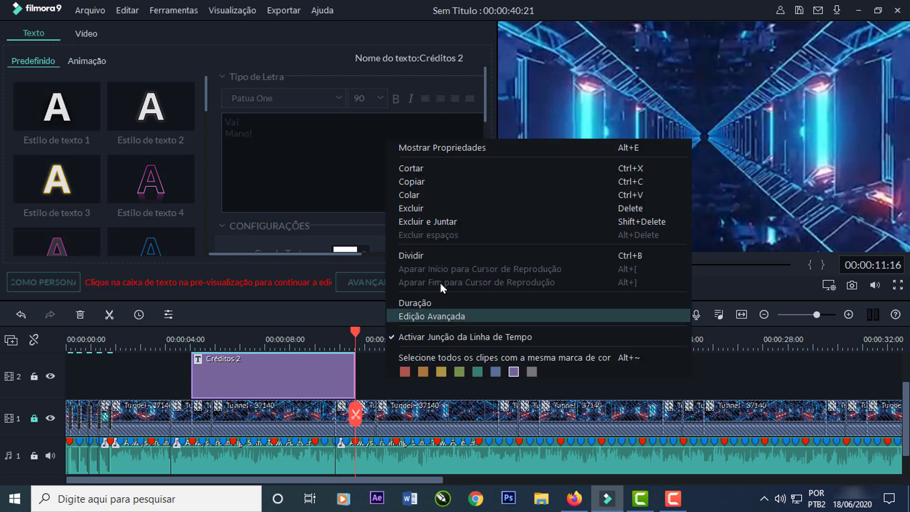
pyautogui.click(414, 194)
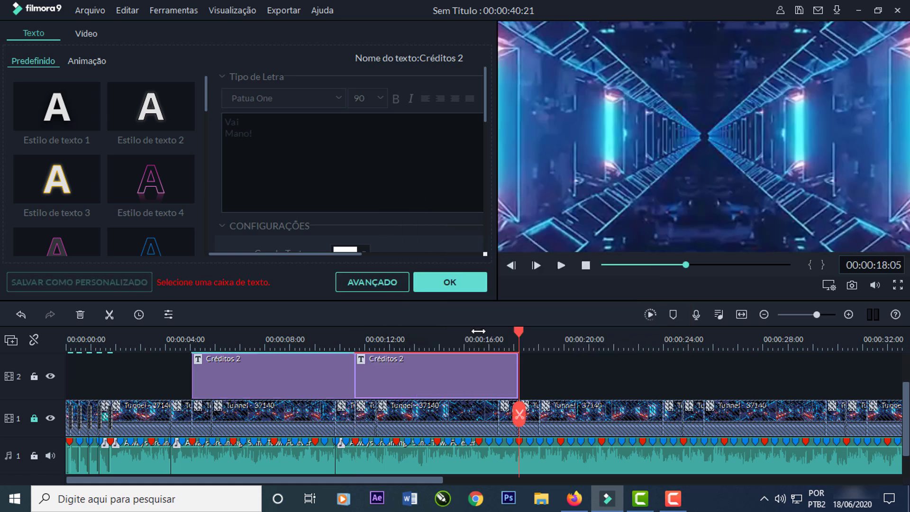
# Step: Replace the second title's text with "Não Desista!" on two lines and accept it
pyautogui.click(471, 384)
pyautogui.moveTo(270, 134); pyautogui.dragTo(223, 119)
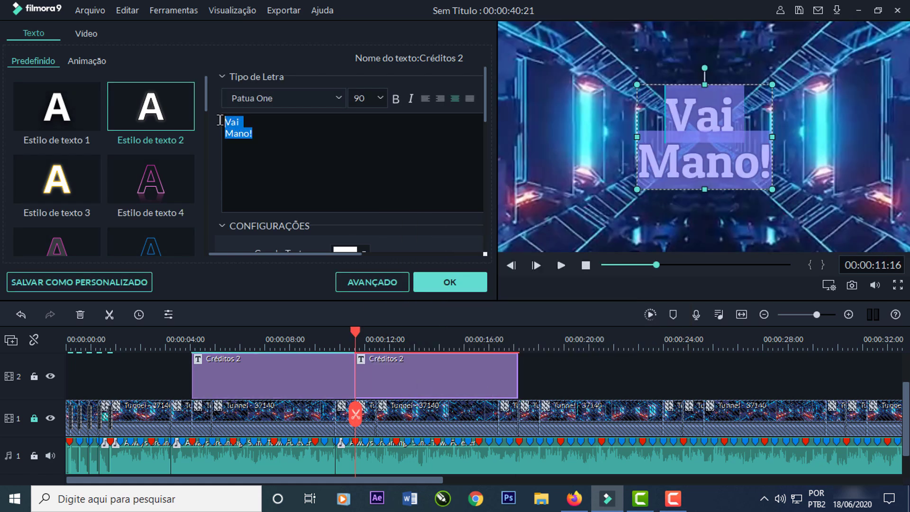
pyautogui.write('N')
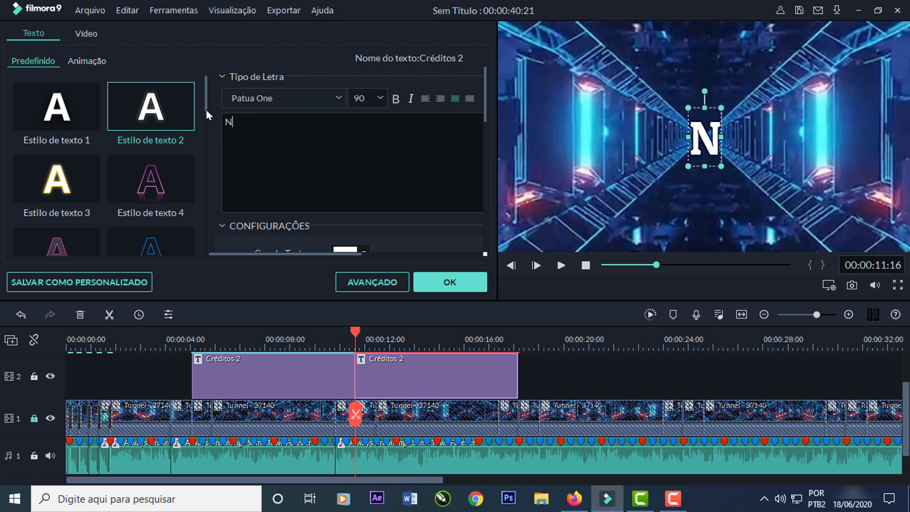
pyautogui.write('ão Desista!')
pyautogui.click(250, 123)
pyautogui.press('Return')
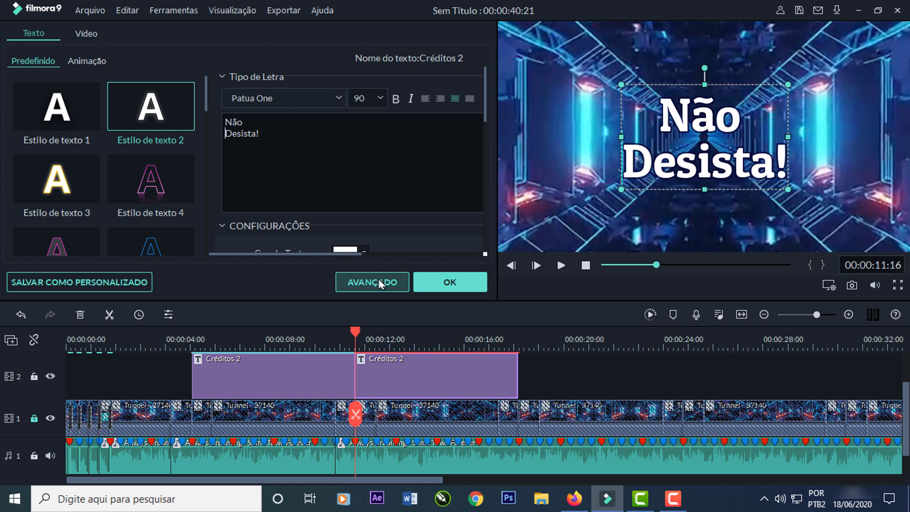
pyautogui.click(421, 283)
# Step: Paste another copy of the title at the end of the second one, at 00:00:18:05
pyautogui.moveTo(355, 340); pyautogui.dragTo(521, 332)
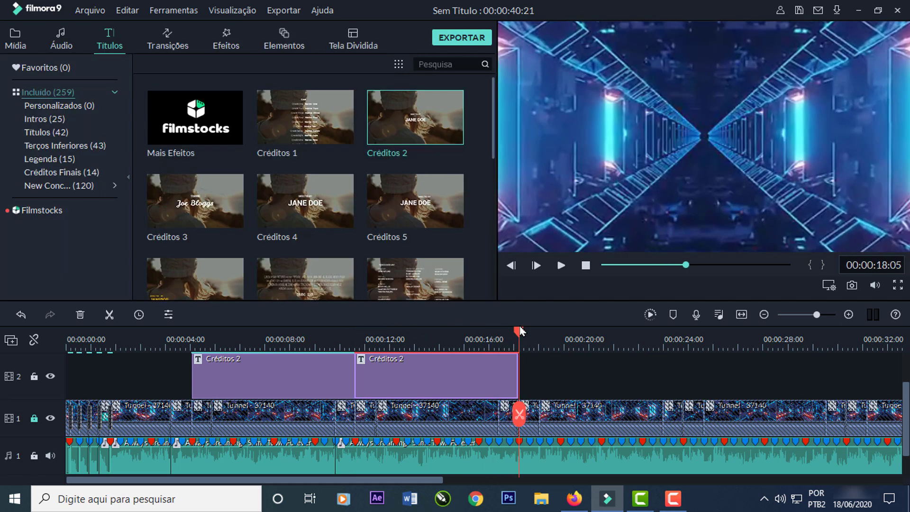
pyautogui.rightClick(540, 369)
pyautogui.click(565, 188)
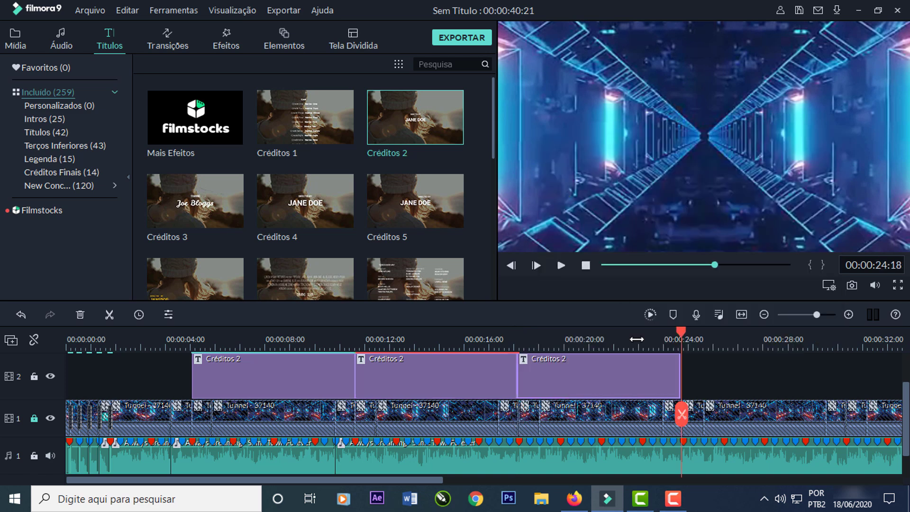
# Step: Replace the third title's text with "Siga teu sonho", one word per line
pyautogui.doubleClick(633, 382)
pyautogui.moveTo(310, 150); pyautogui.dragTo(212, 117)
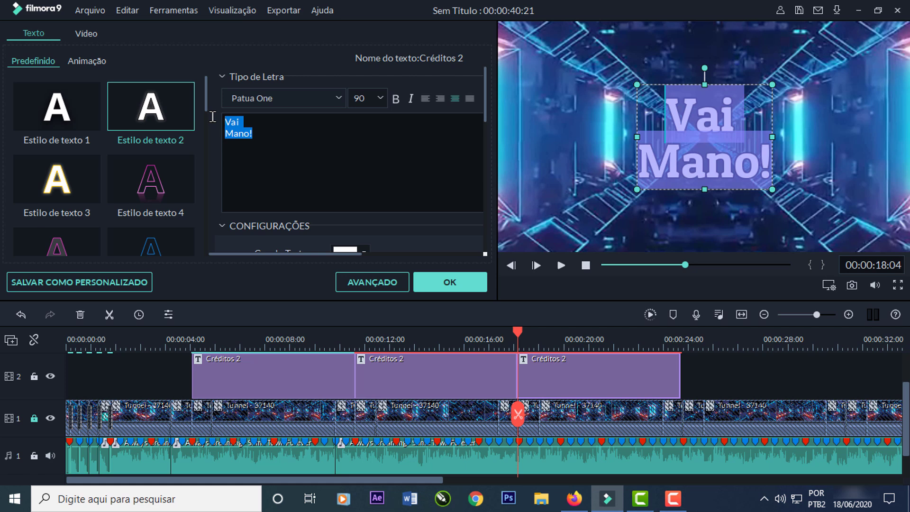
pyautogui.write('Siga')
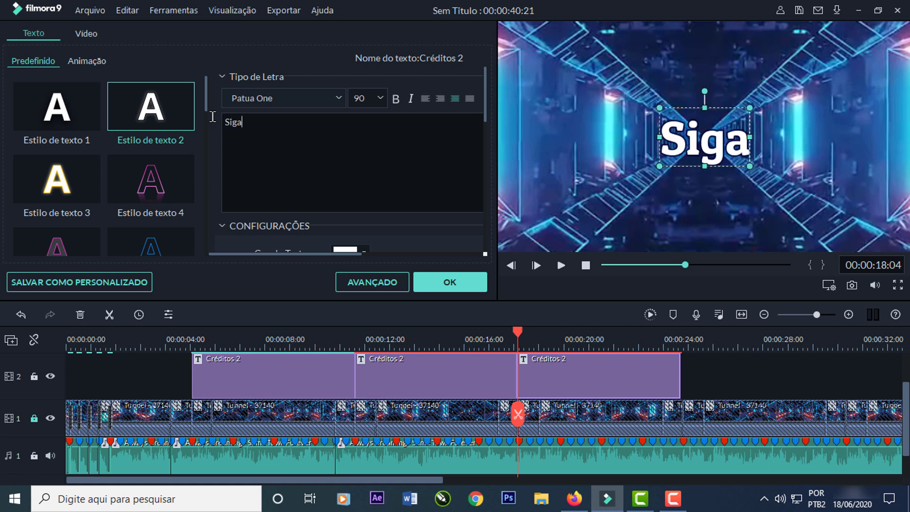
pyautogui.press('Return')
pyautogui.write('teu')
pyautogui.press('Return')
pyautogui.write('sonho')
# Step: Rearrange the third title's text to "Siga teu" on the first line and "Sonho!" on the second, and accept it
pyautogui.click(224, 132)
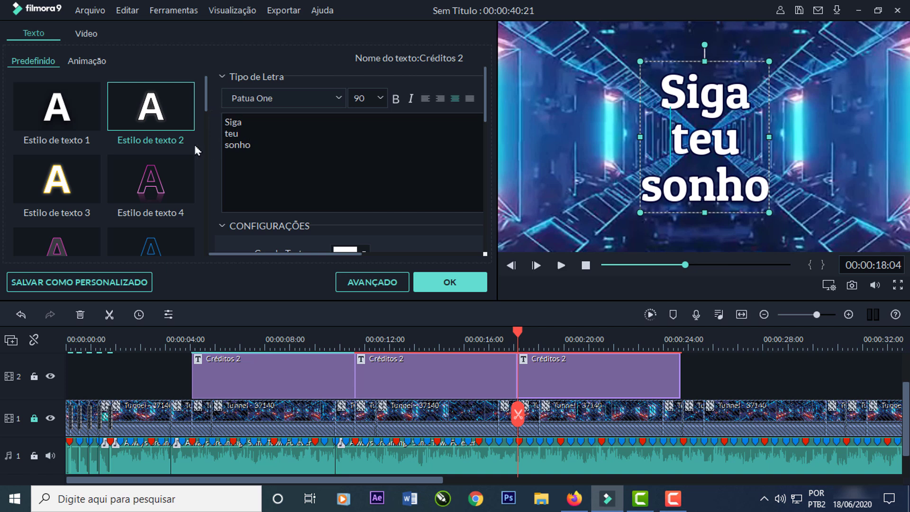
pyautogui.press('BackSpace')
pyautogui.click(286, 135)
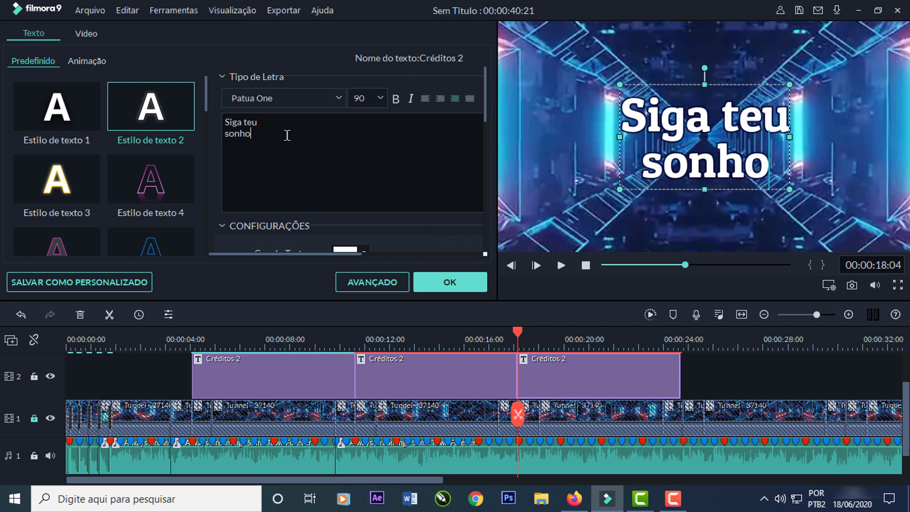
pyautogui.write('!')
pyautogui.press('Home')
pyautogui.hotkey('shift', 'Right')
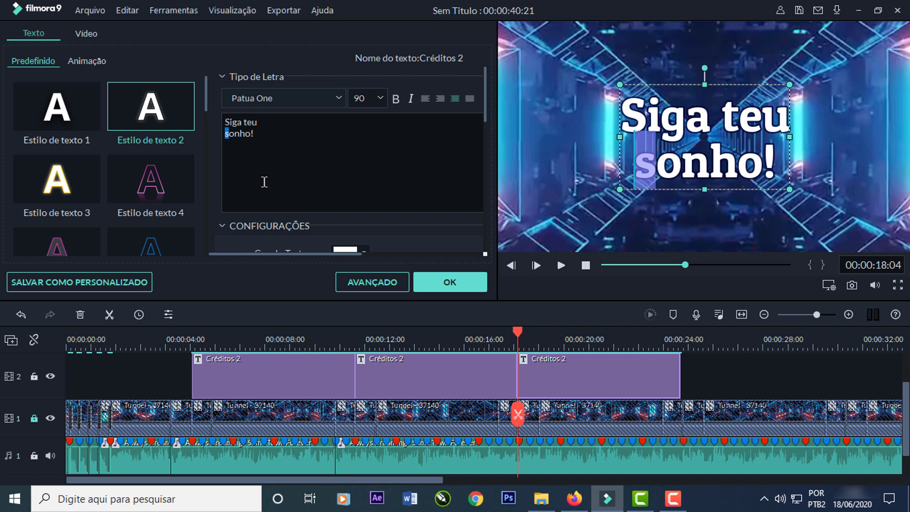
pyautogui.write('S')
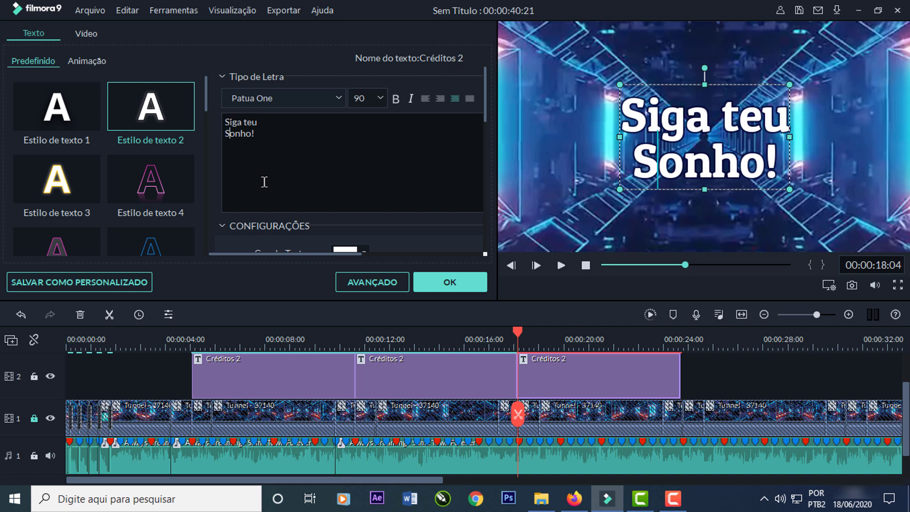
pyautogui.click(449, 282)
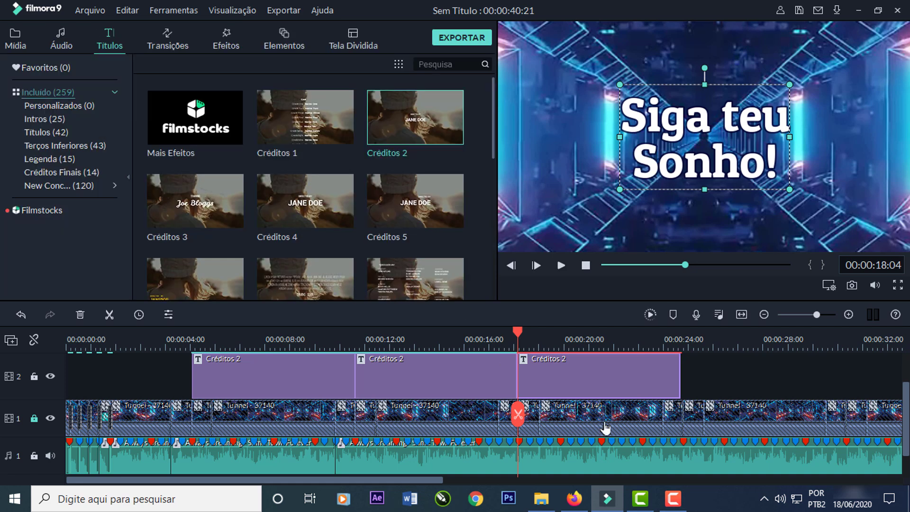
# Step: Paste another copy of the title directly after the third one, at about 00:00:24:17
pyautogui.click(680, 332)
pyautogui.rightClick(693, 366)
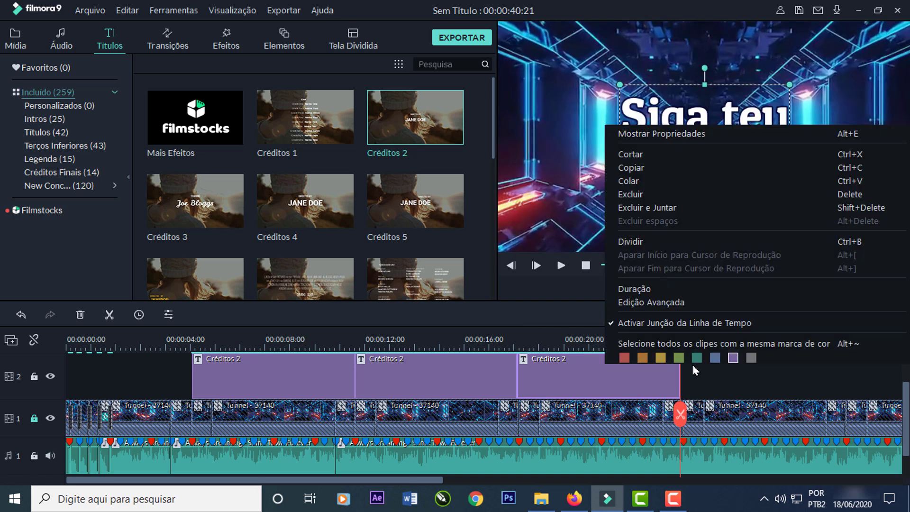
pyautogui.click(636, 181)
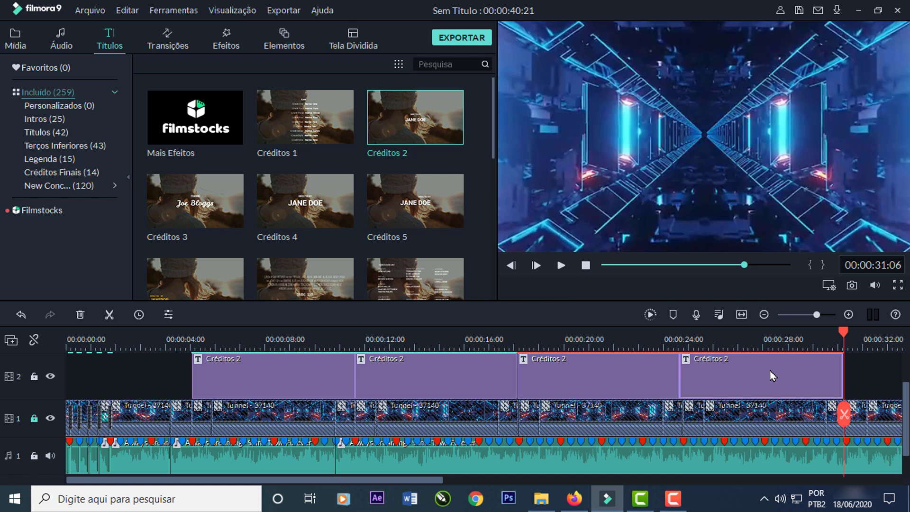
# Step: Replace the fourth title's text with "Parabéns!" and accept it
pyautogui.doubleClick(772, 375)
pyautogui.moveTo(251, 129); pyautogui.dragTo(227, 111)
pyautogui.write('Parabé')
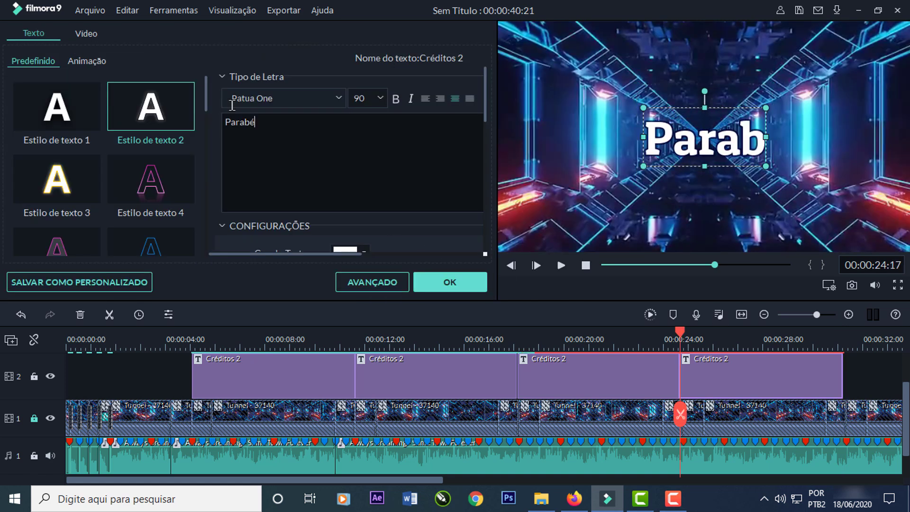
pyautogui.write('ns!')
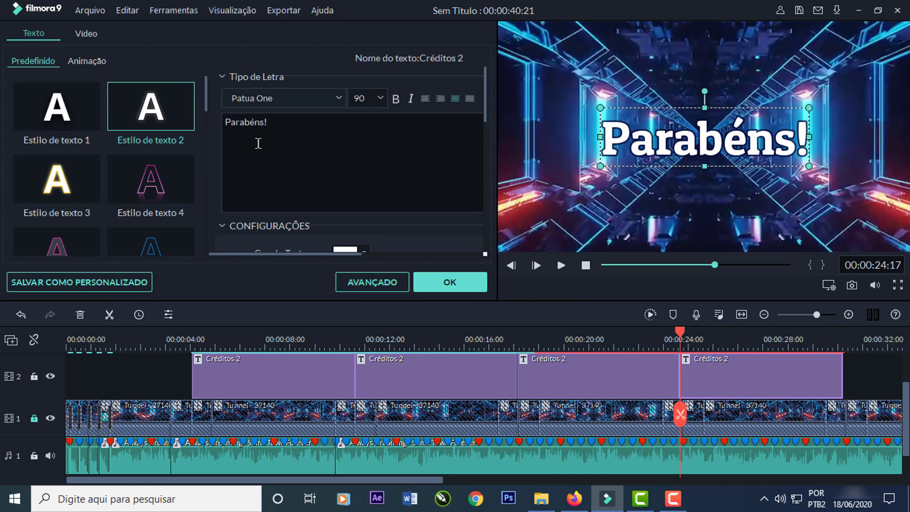
pyautogui.click(436, 282)
# Step: Paste a fifth copy of the title at the end of the fourth one, at 00:00:31:06
pyautogui.moveTo(737, 359); pyautogui.dragTo(843, 347)
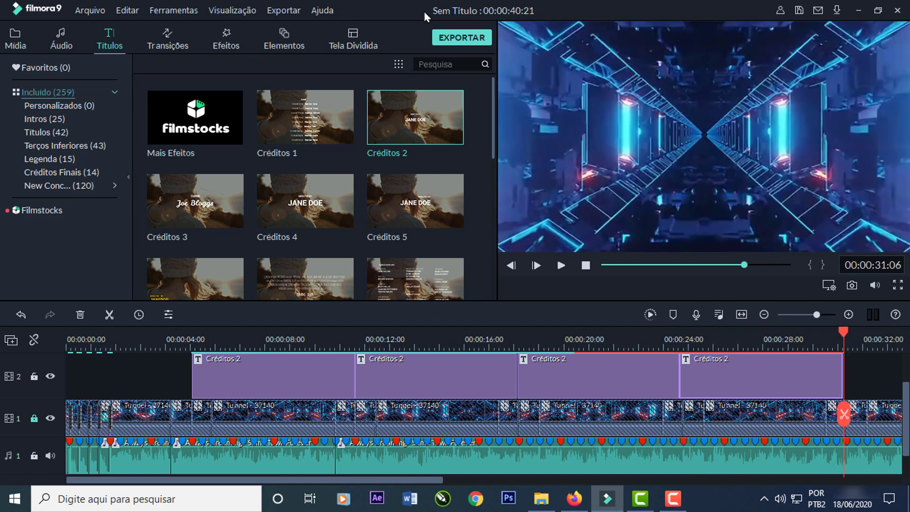
pyautogui.rightClick(847, 360)
pyautogui.click(616, 182)
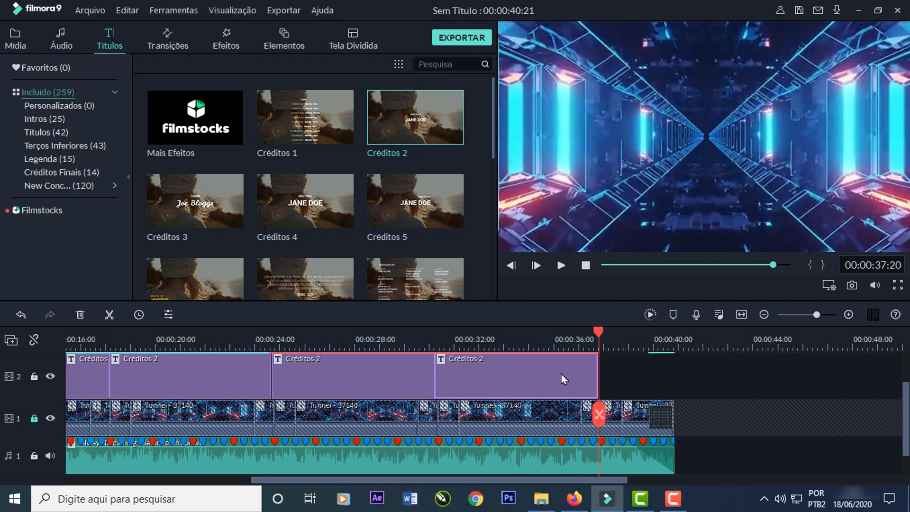
# Step: Replace the fifth title's text with "Feliz Niver!" on two lines and accept it
pyautogui.doubleClick(563, 379)
pyautogui.moveTo(280, 136); pyautogui.dragTo(203, 112)
pyautogui.press('BackSpace')
pyautogui.write('Feliz')
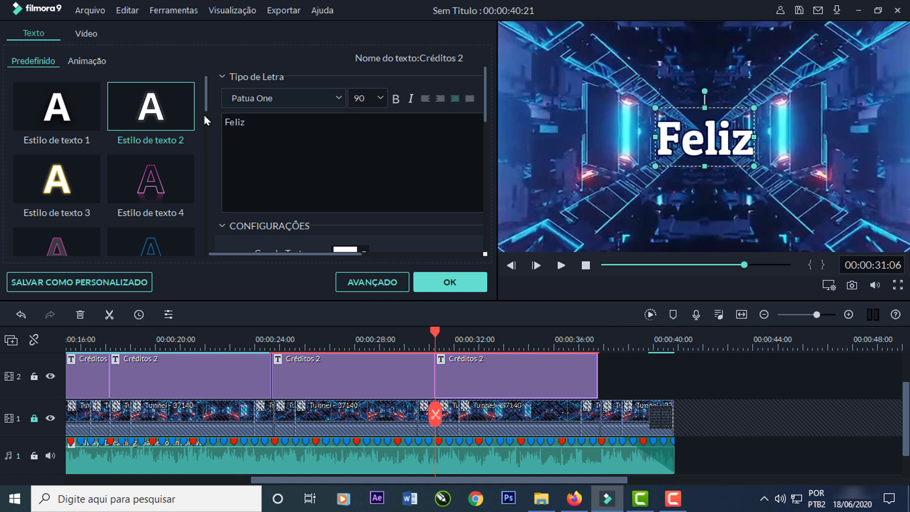
pyautogui.press('Return')
pyautogui.write('Niver')
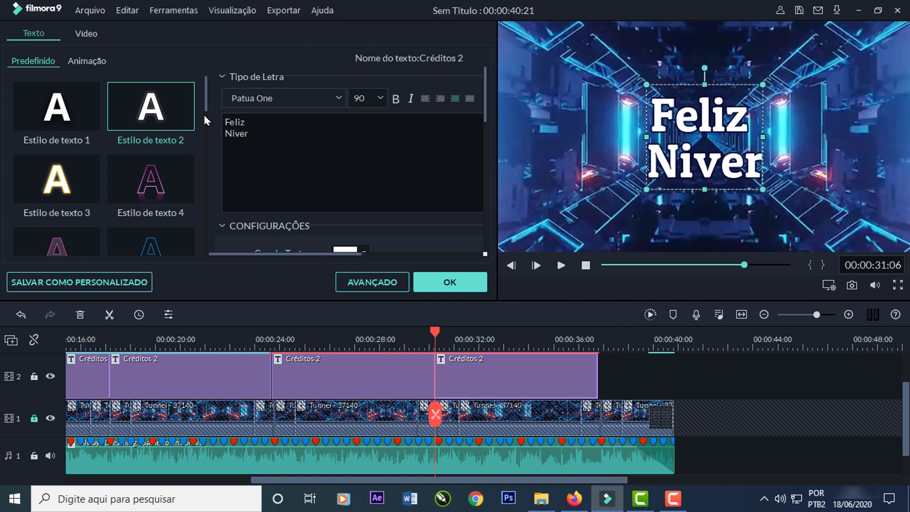
pyautogui.write('!')
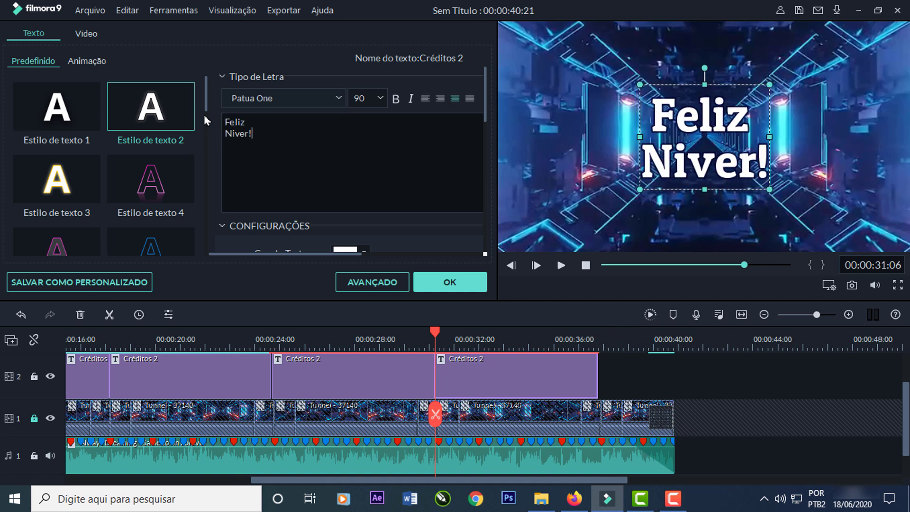
pyautogui.press('Return')
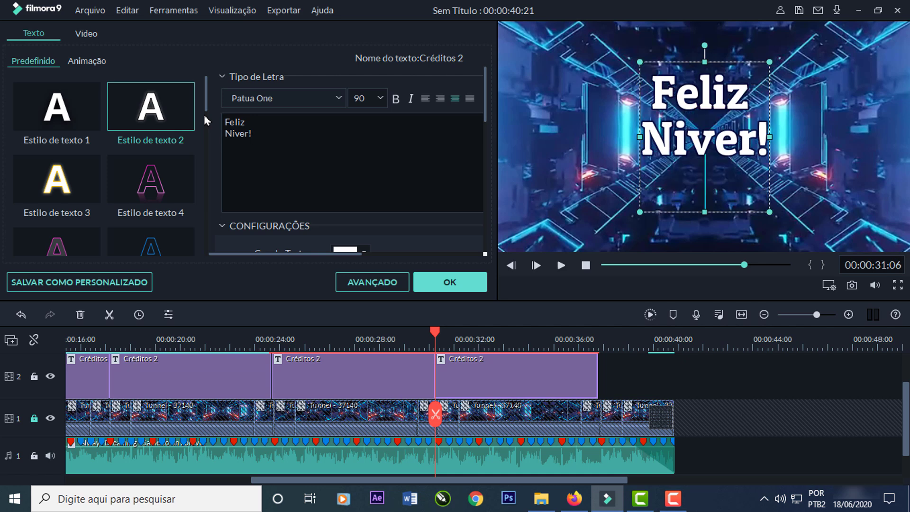
pyautogui.click(450, 283)
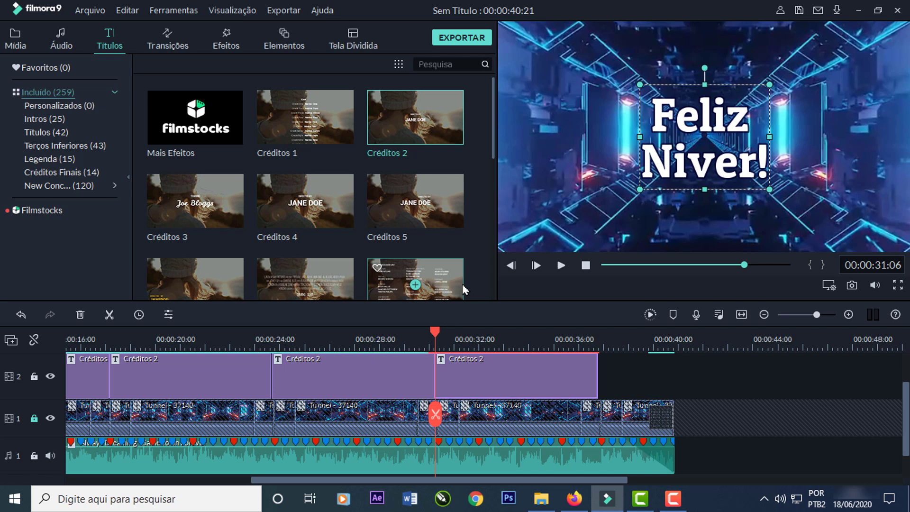
# Step: Find the Chaos 2 effect with the search "ch", place it on the track above the titles and stretch it over all five
pyautogui.scroll(3, 907, 383)
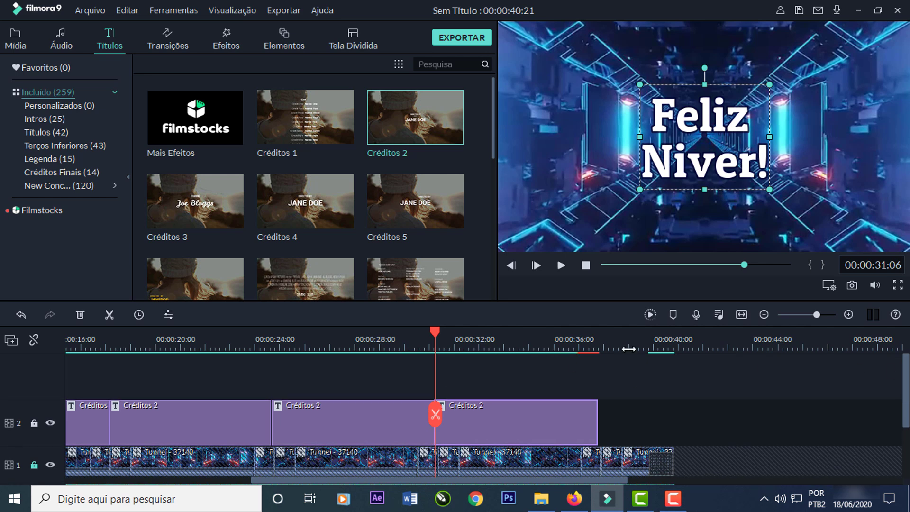
pyautogui.click(741, 314)
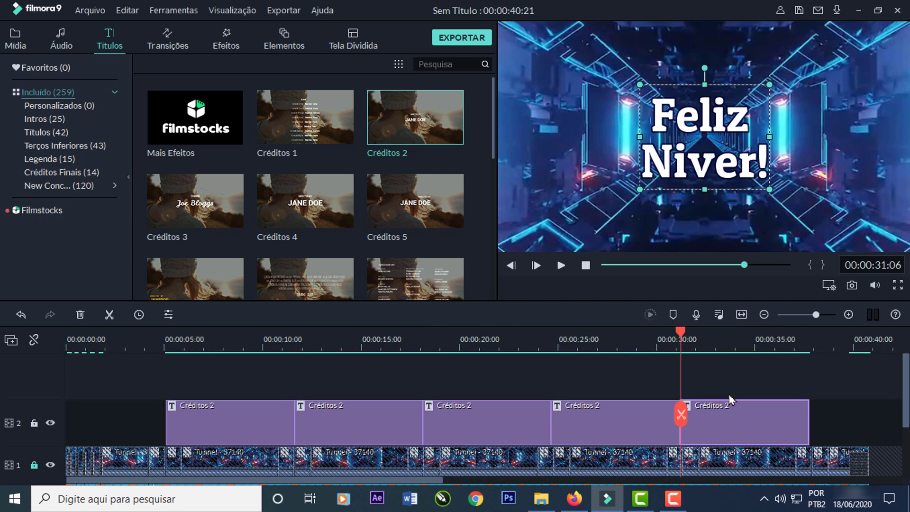
pyautogui.click(227, 50)
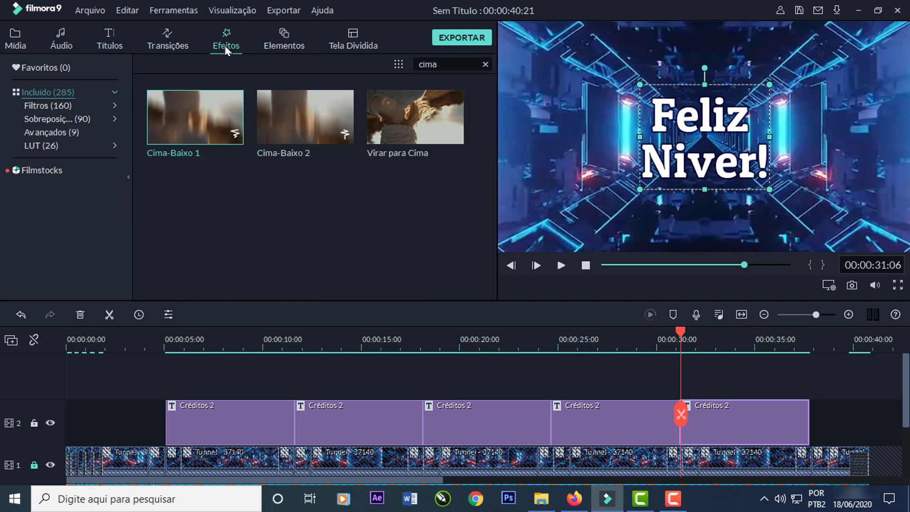
pyautogui.doubleClick(447, 66)
pyautogui.write('ch')
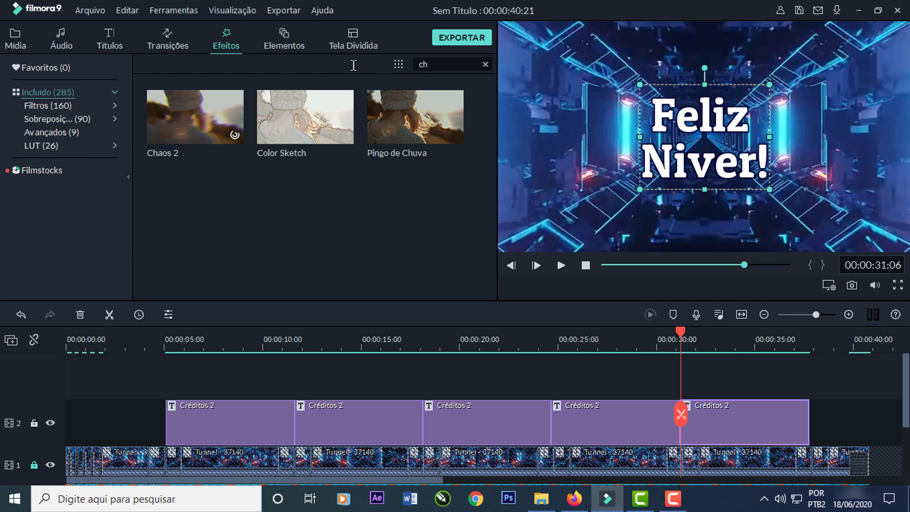
pyautogui.moveTo(198, 124); pyautogui.dragTo(167, 385)
pyautogui.moveTo(263, 417); pyautogui.dragTo(809, 459)
# Step: Set the Chaos 2 effect's frequency to 22, X and Y positions to 0.10 and Z position to 60, and accept
pyautogui.moveTo(681, 332); pyautogui.dragTo(222, 338)
pyautogui.doubleClick(335, 440)
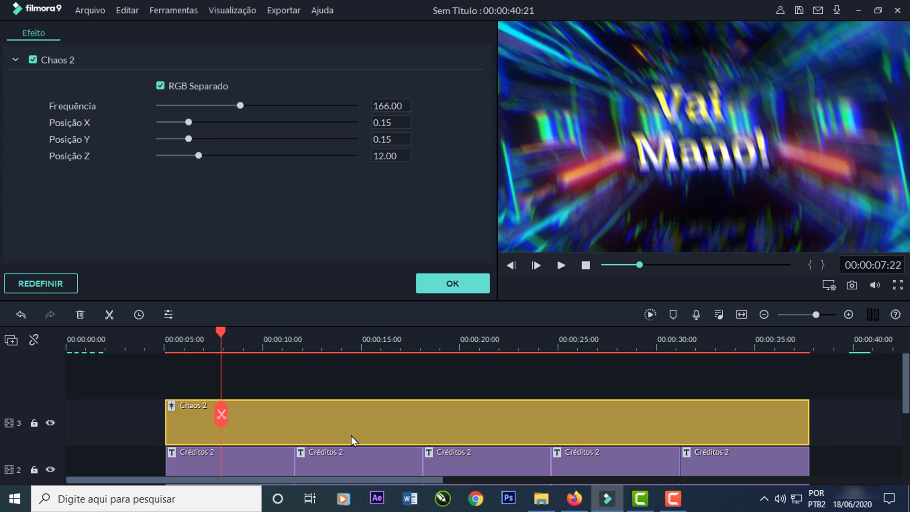
pyautogui.click(395, 107)
pyautogui.write('22')
pyautogui.click(395, 123)
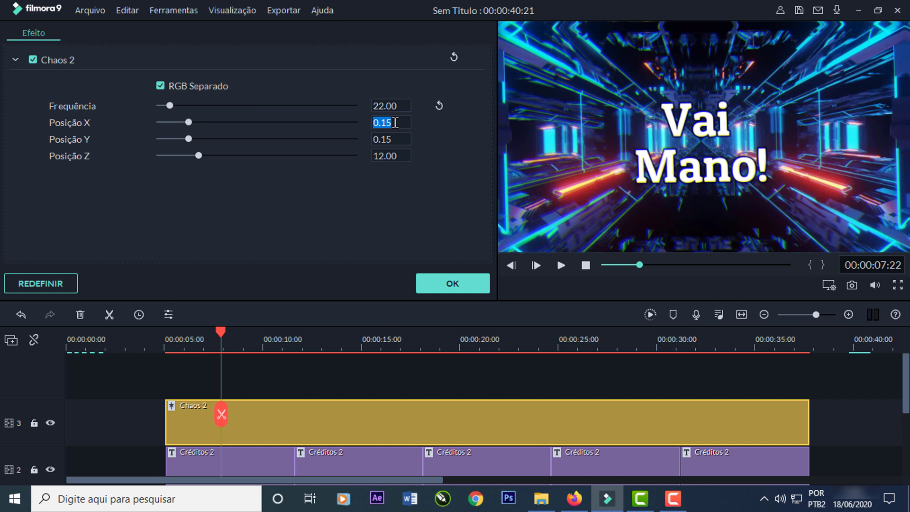
pyautogui.moveTo(387, 123); pyautogui.dragTo(416, 139)
pyautogui.write('0')
pyautogui.click(395, 139)
pyautogui.write('0')
pyautogui.click(393, 156)
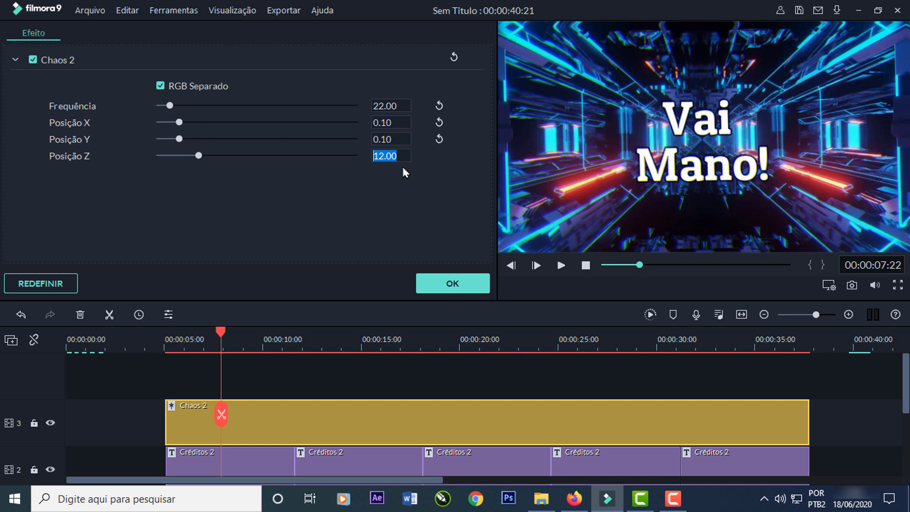
pyautogui.write('60')
pyautogui.press('Return')
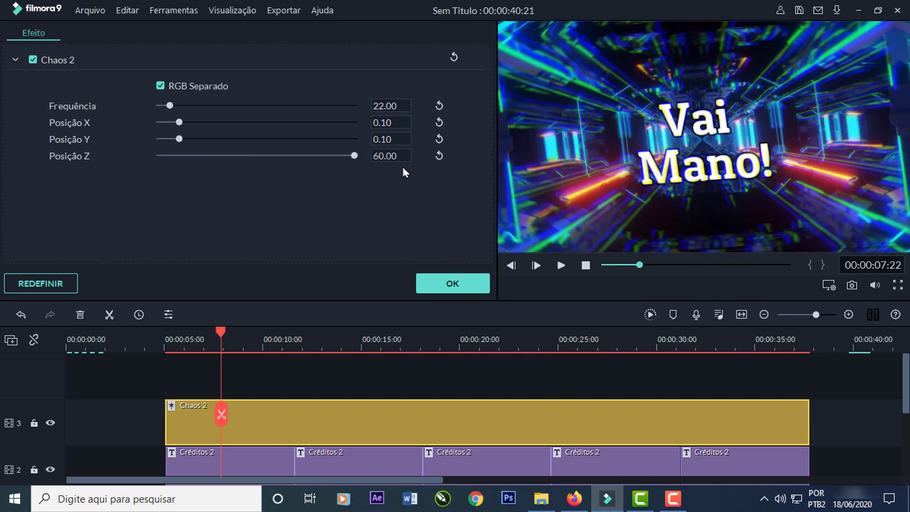
pyautogui.click(443, 286)
# Step: Shorten the Chaos 2 effect so it ends with the first title, and copy it
pyautogui.moveTo(808, 422); pyautogui.dragTo(294, 429)
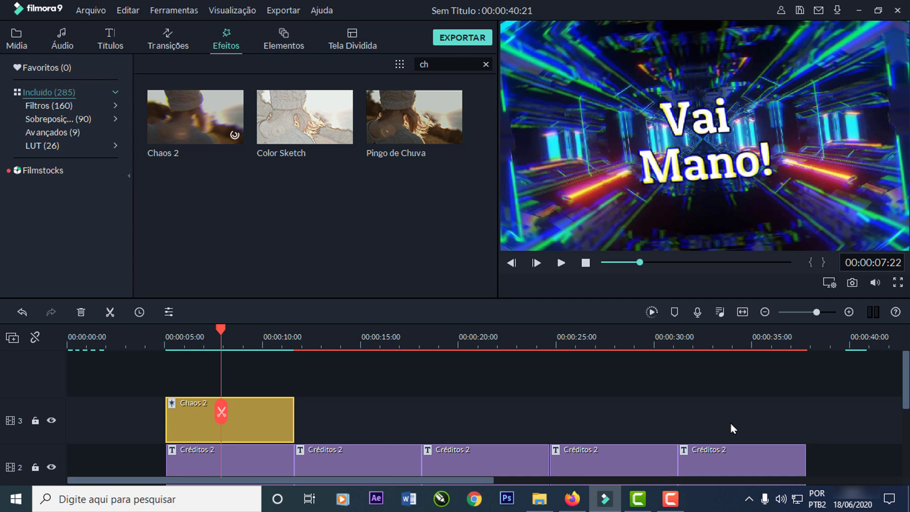
pyautogui.rightClick(268, 426)
pyautogui.click(285, 236)
# Step: Lock video track 2 and paste four copies of the Chaos 2 effect in a row above the remaining titles, starting at 00:00:11:15
pyautogui.click(35, 468)
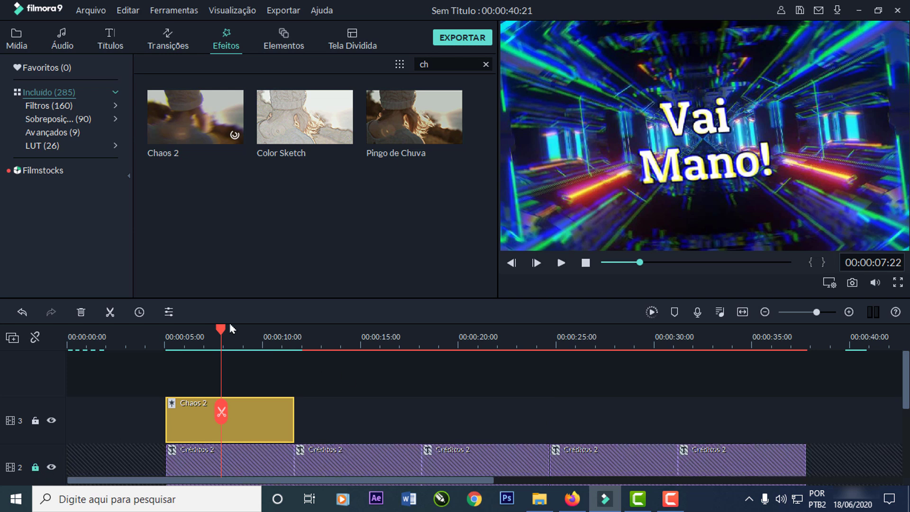
pyautogui.click(293, 337)
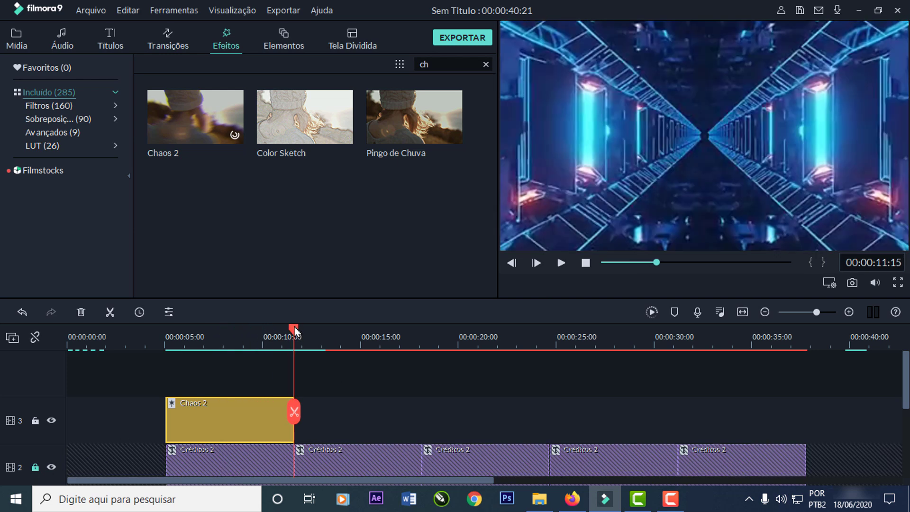
pyautogui.rightClick(308, 383)
pyautogui.click(339, 209)
pyautogui.rightClick(454, 382)
pyautogui.click(478, 209)
pyautogui.rightClick(579, 379)
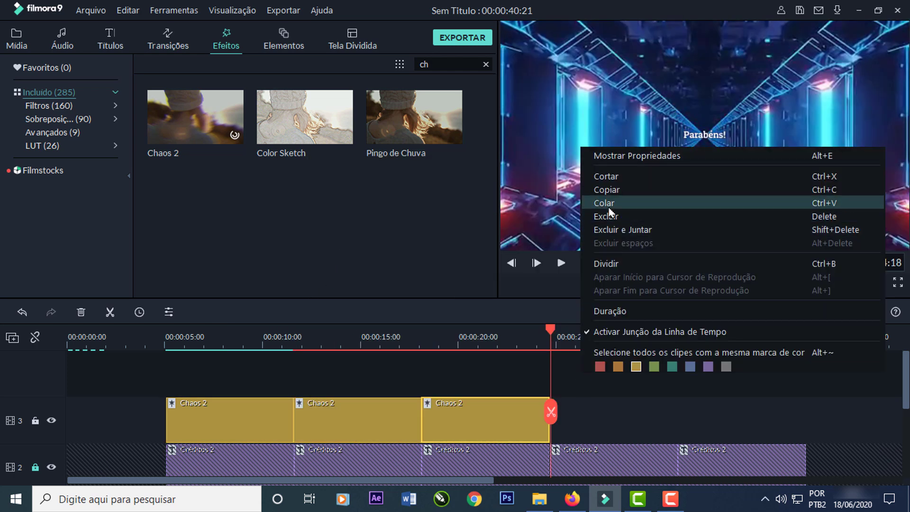
pyautogui.click(609, 205)
pyautogui.rightClick(713, 372)
pyautogui.click(640, 207)
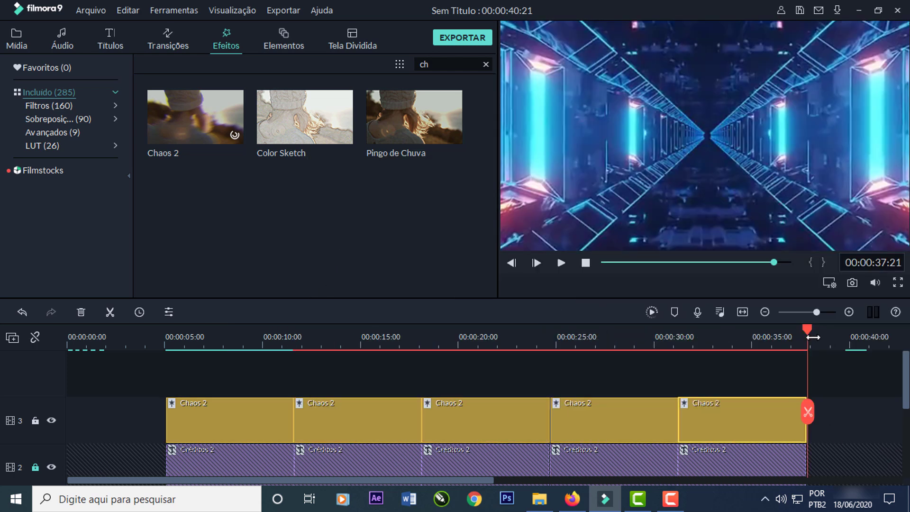
# Step: Search the effects for "suave", place Suave on a new track above Chaos 2 and stretch it over all five titles
pyautogui.moveTo(807, 330); pyautogui.dragTo(209, 330)
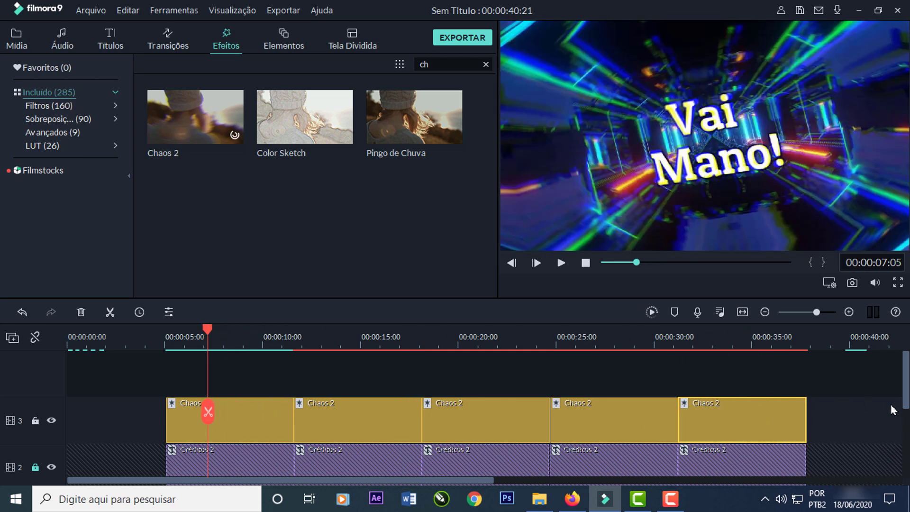
pyautogui.click(445, 66)
pyautogui.write('sua')
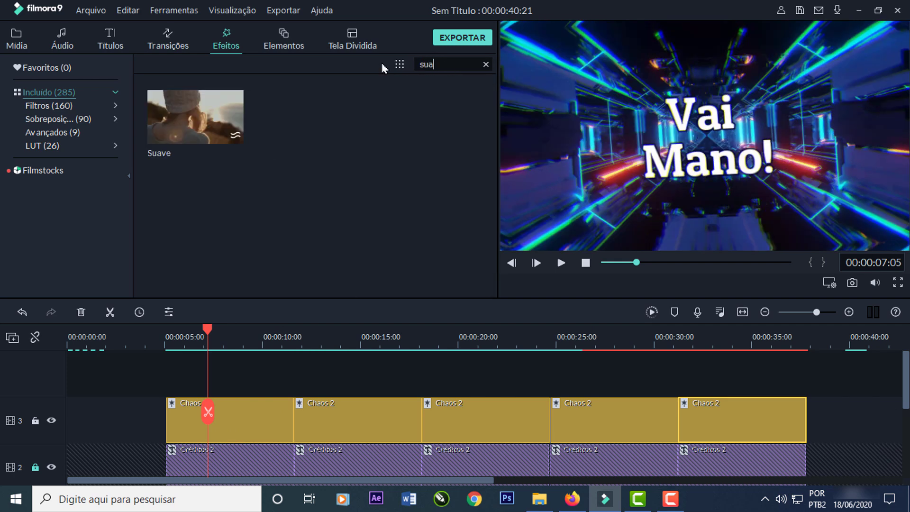
pyautogui.write('ve')
pyautogui.moveTo(204, 127); pyautogui.dragTo(168, 371)
pyautogui.click(239, 429)
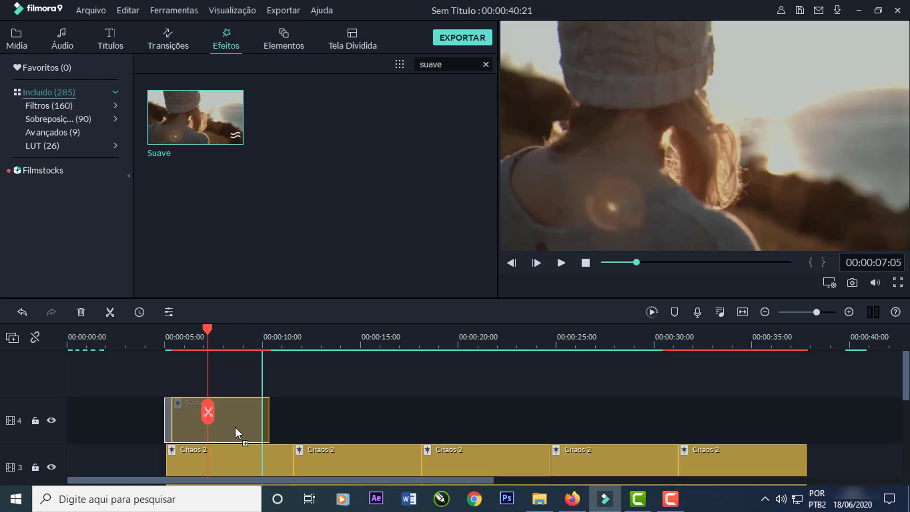
pyautogui.moveTo(264, 420); pyautogui.dragTo(806, 424)
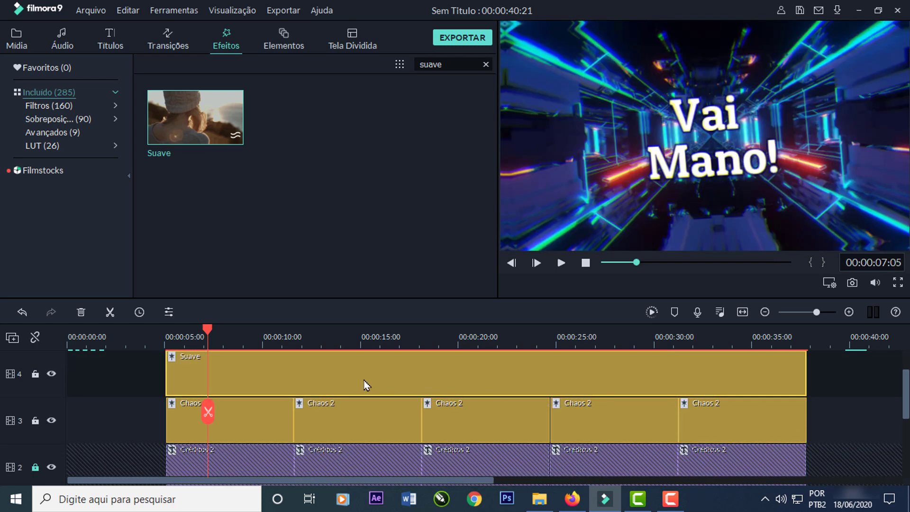
# Step: Set the Suave effect's frequency to 2.00 and accept it
pyautogui.doubleClick(411, 383)
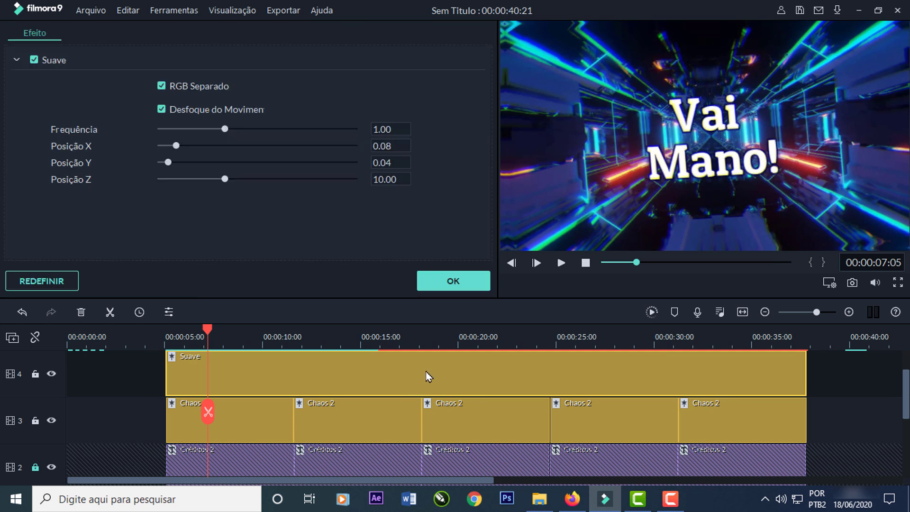
pyautogui.click(383, 129)
pyautogui.write('2')
pyautogui.press('Return')
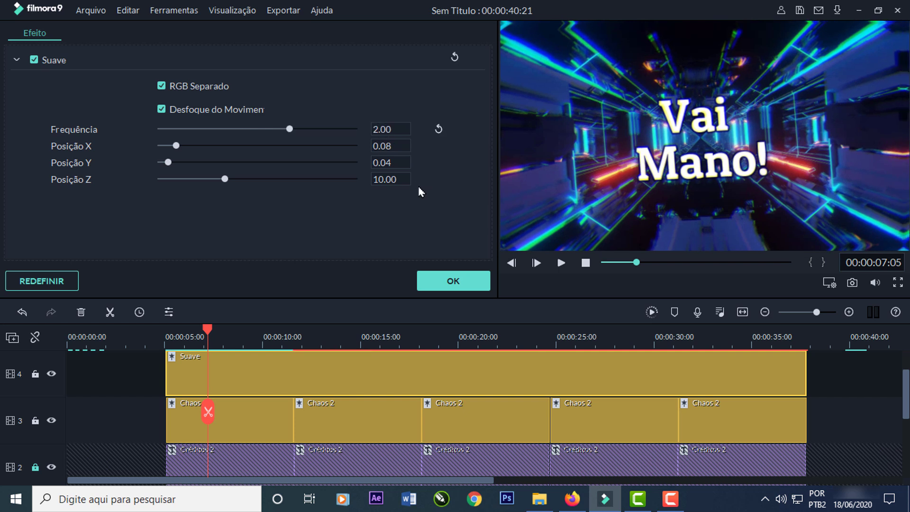
pyautogui.click(453, 281)
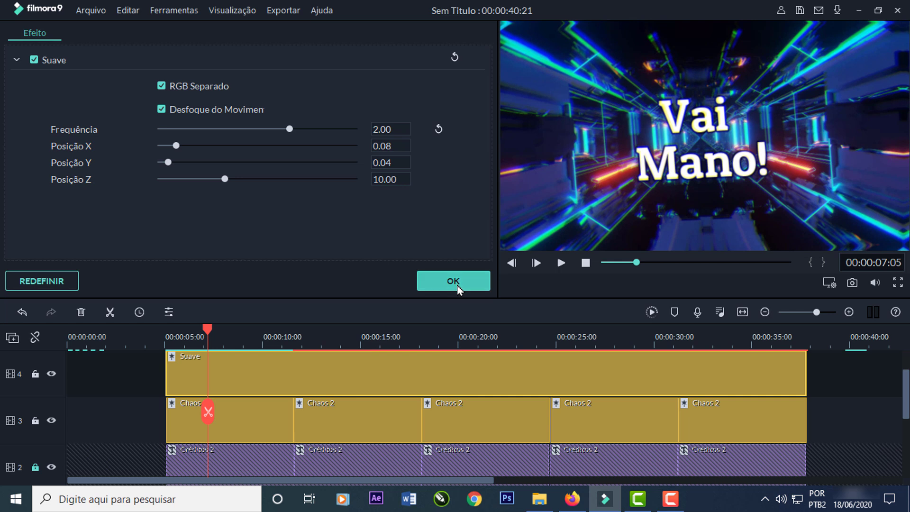
# Step: Return the playhead to the start of the timeline to review the edit
pyautogui.click(585, 264)
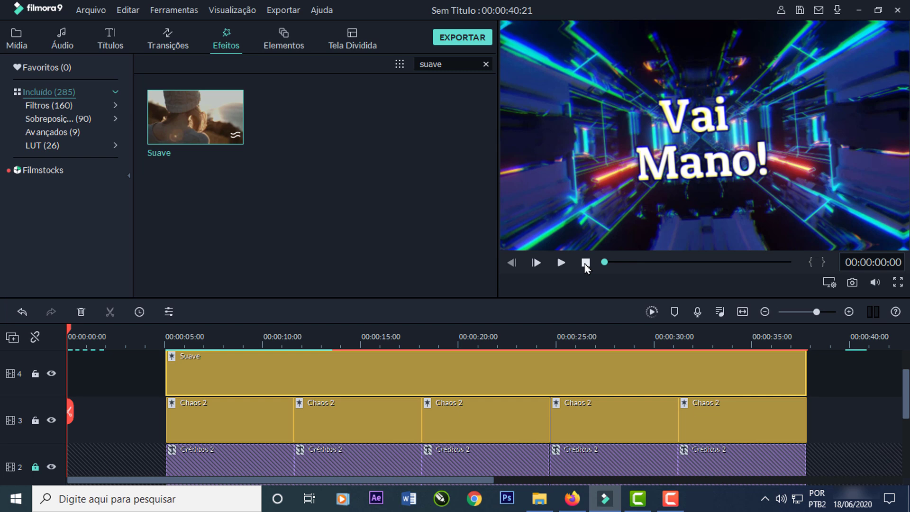
pyautogui.scroll(-5, 699, 327)
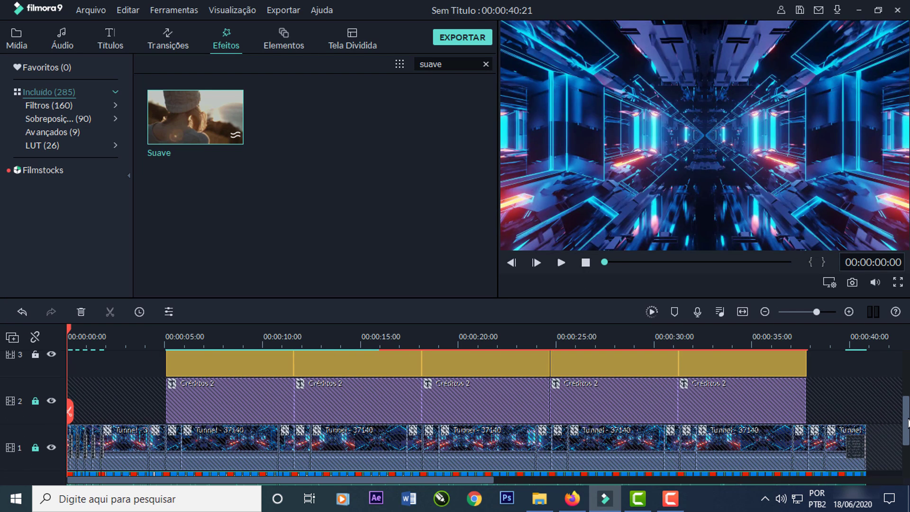